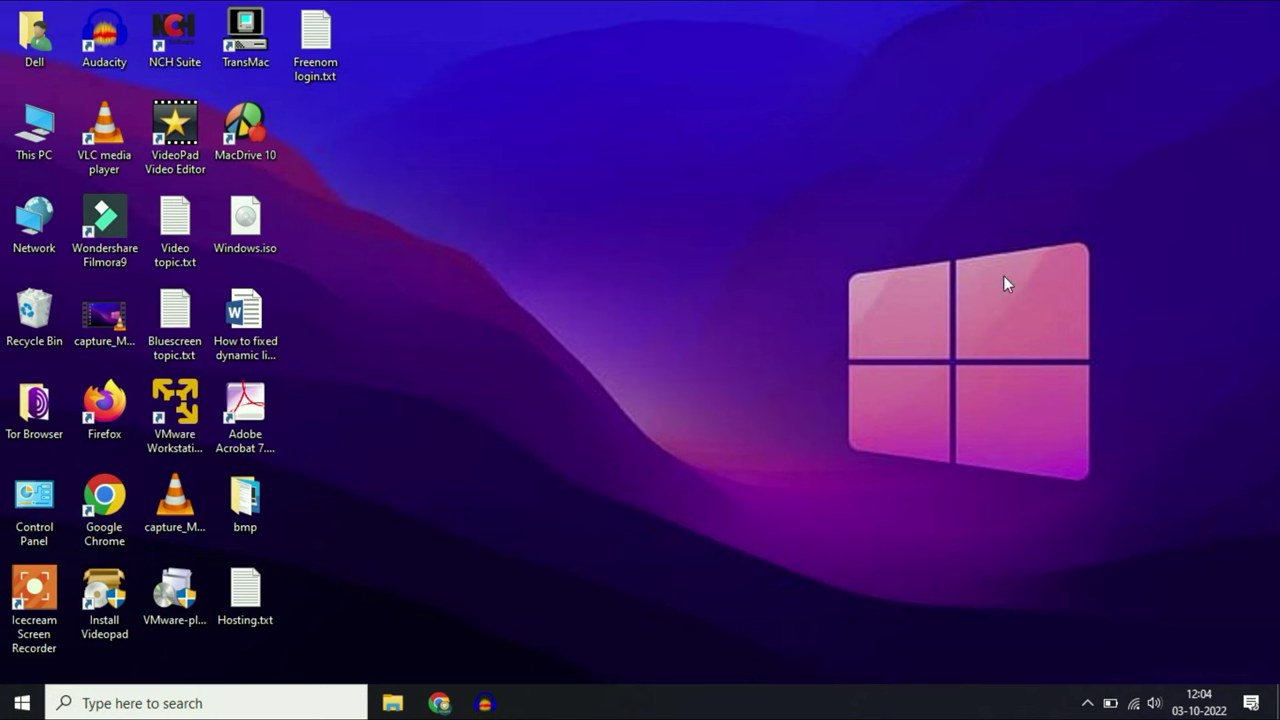
Switch to Chrome and review the Dog Care site in the Google Sites editor, plus its published version and web address
mouse_move(439, 703)
click(540, 630)
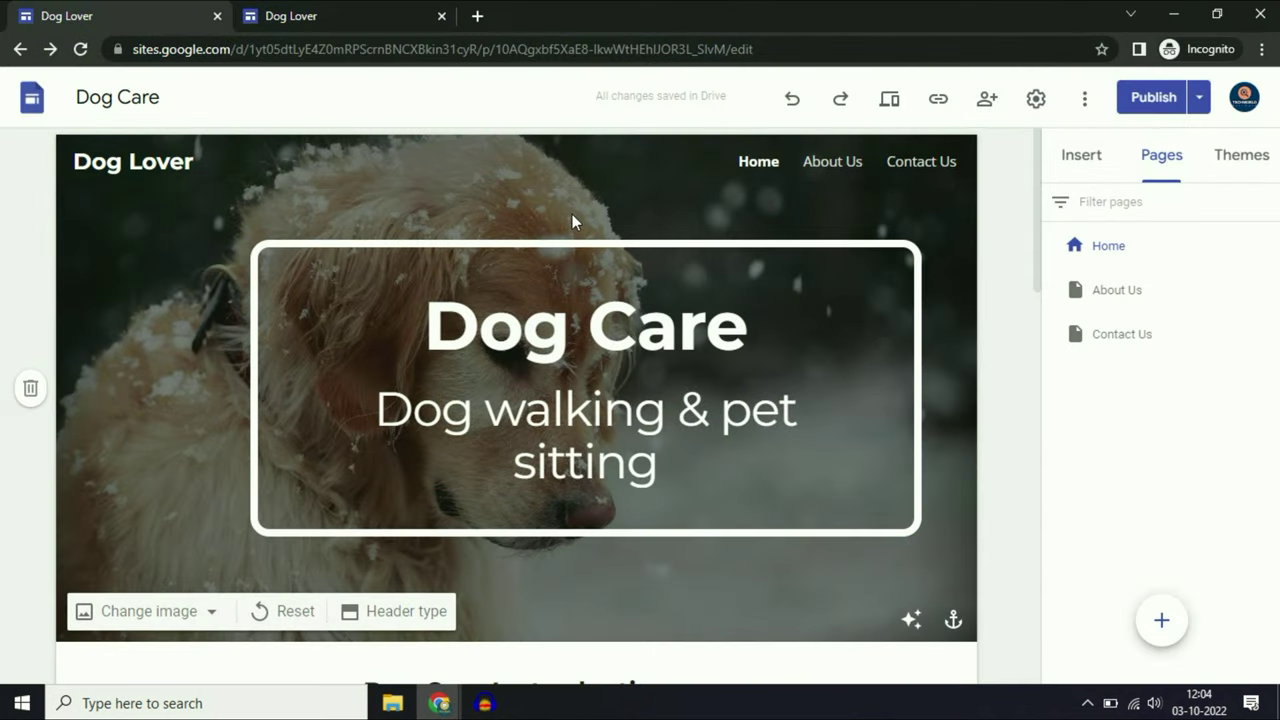
scroll(514, 329, down, 5)
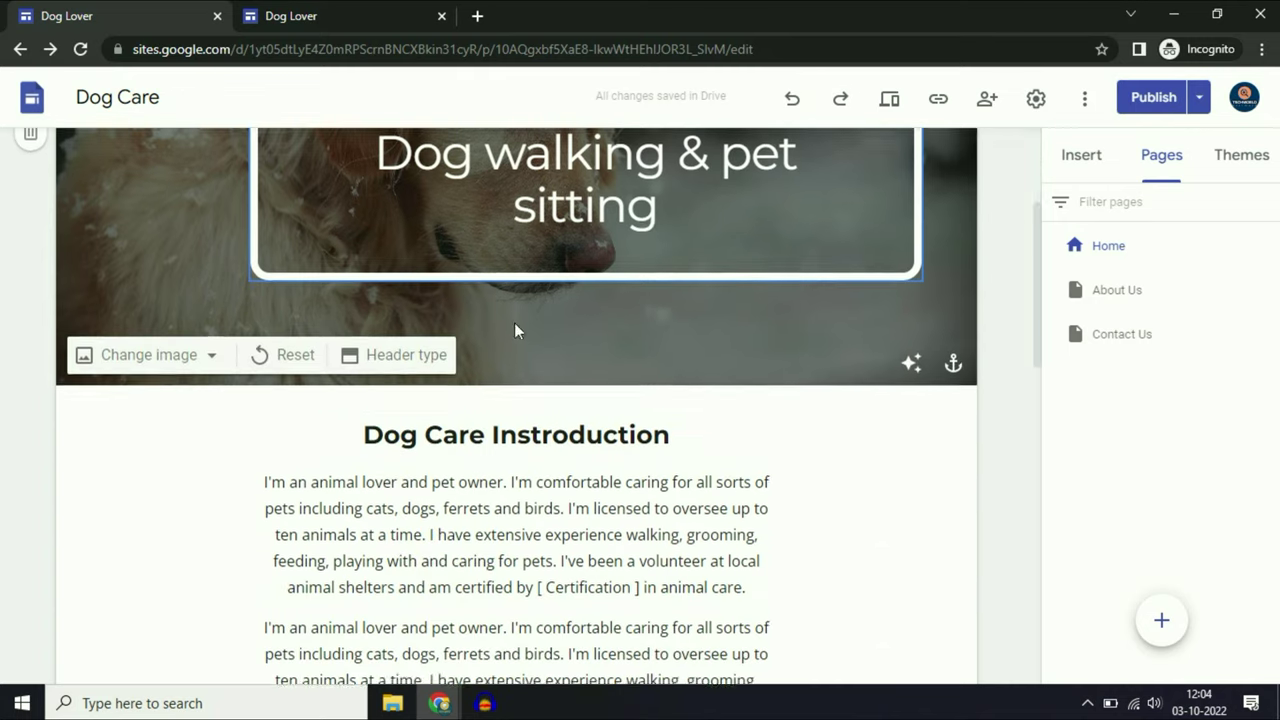
scroll(549, 371, up, 5)
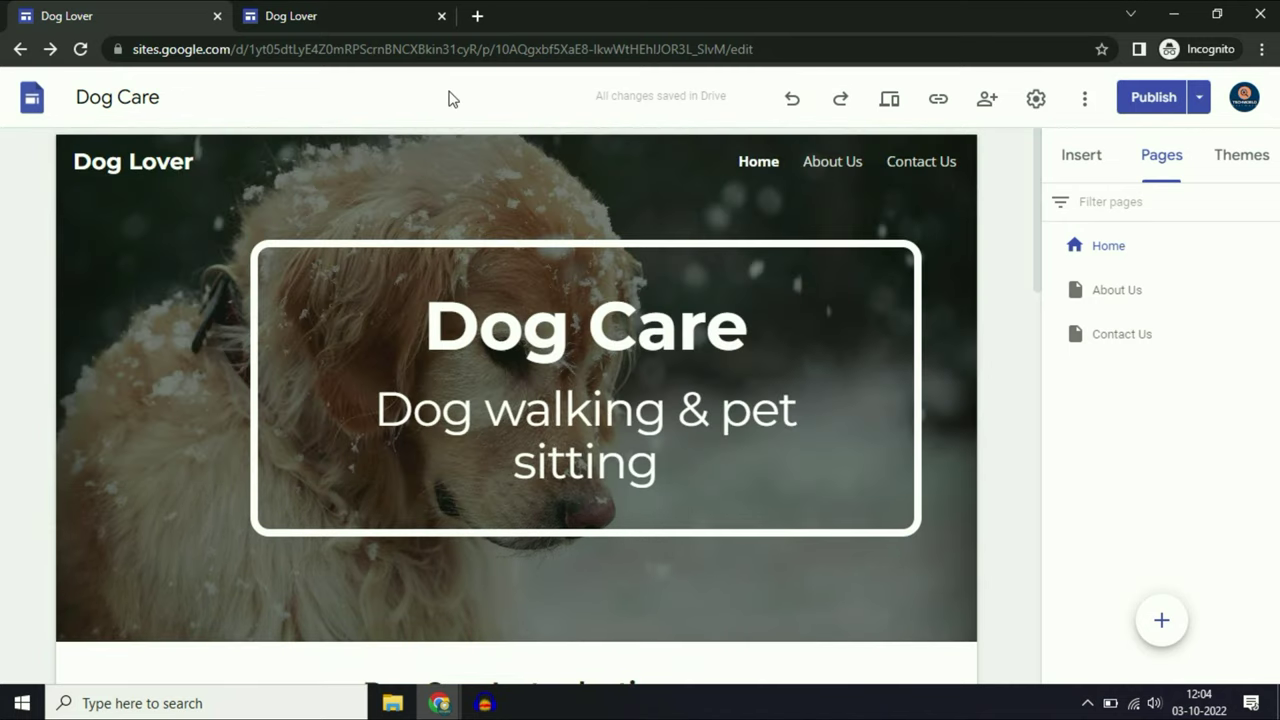
click(389, 14)
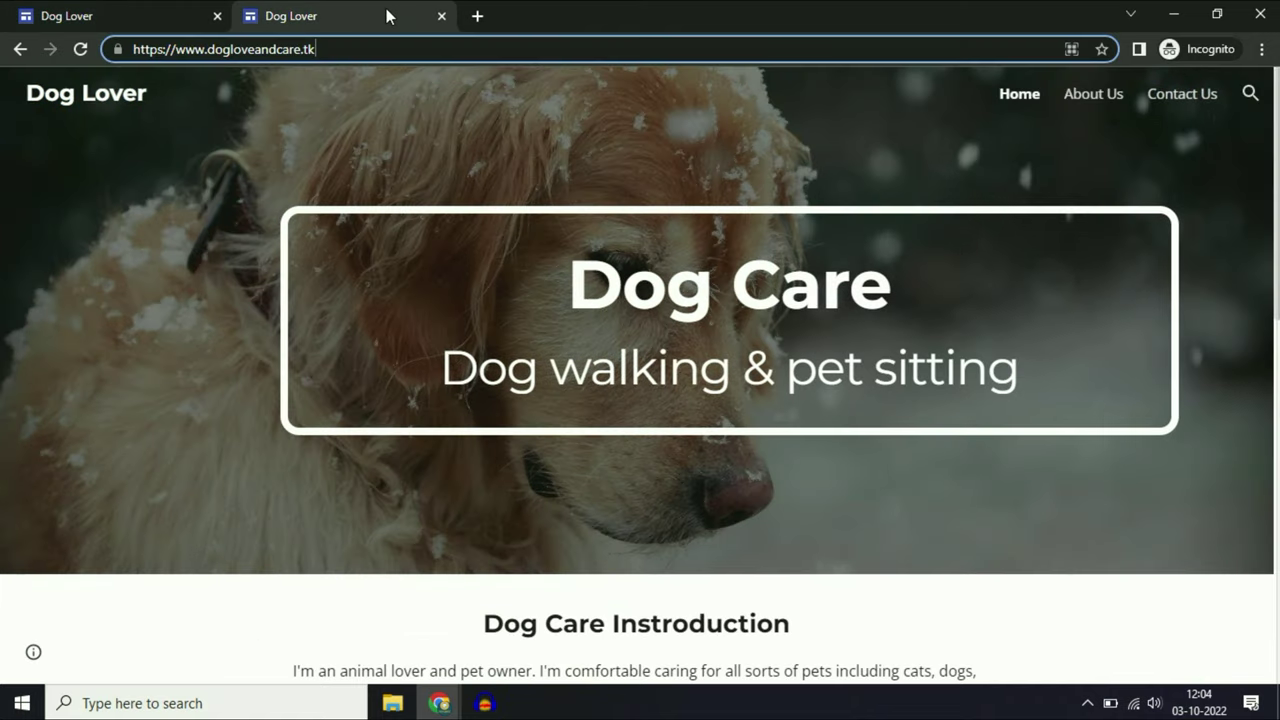
click(180, 50)
drag(180, 50, 300, 58)
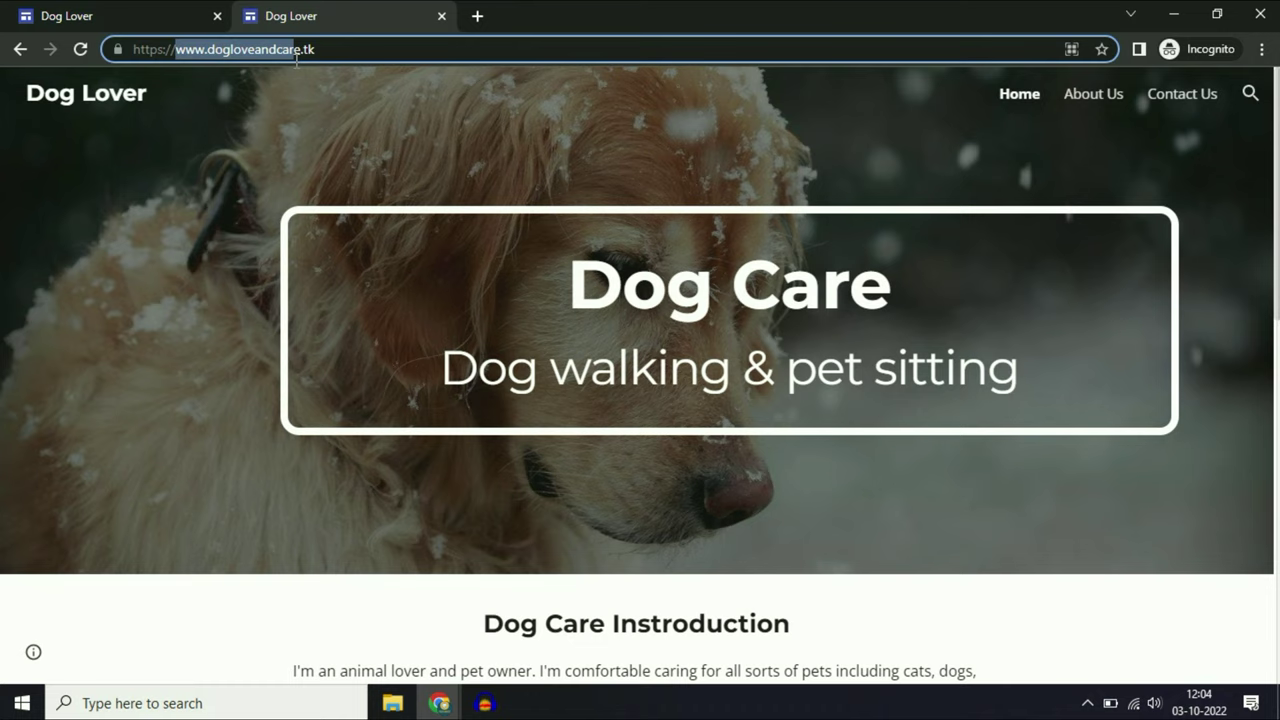
click(320, 50)
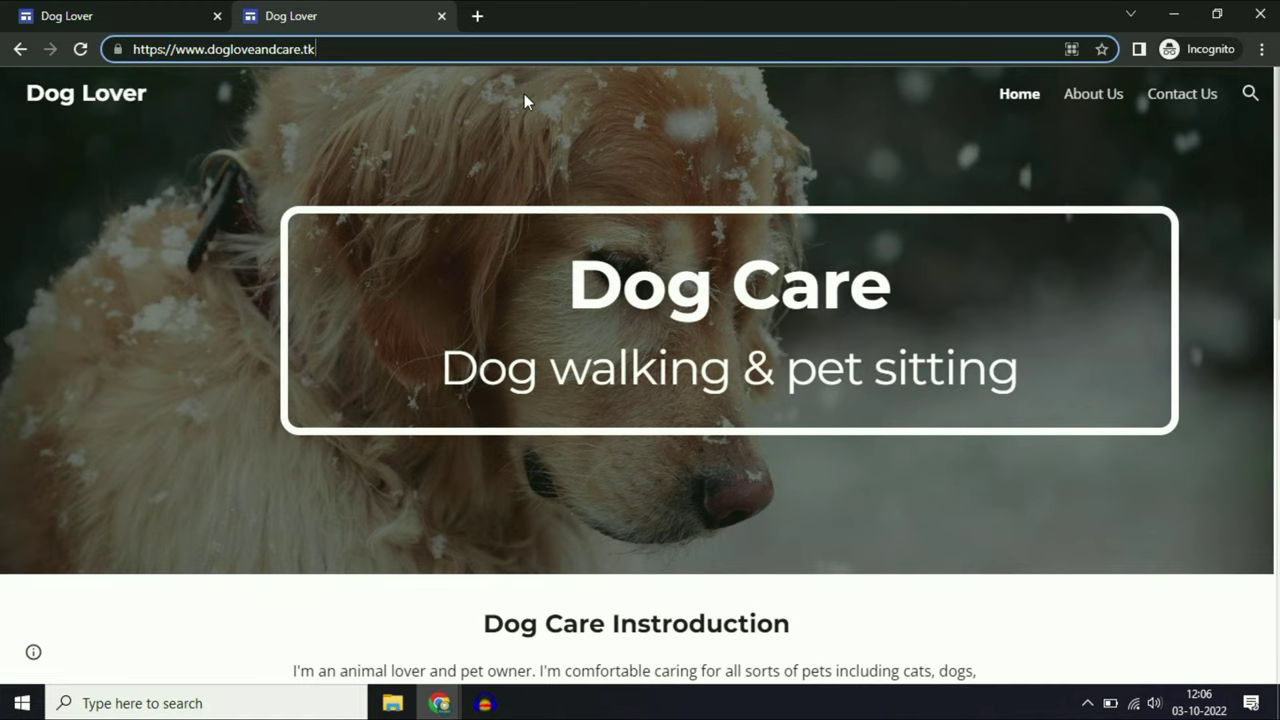
Search Google for google analytics in a new tab and open the Google Analytics sign-in result
click(478, 16)
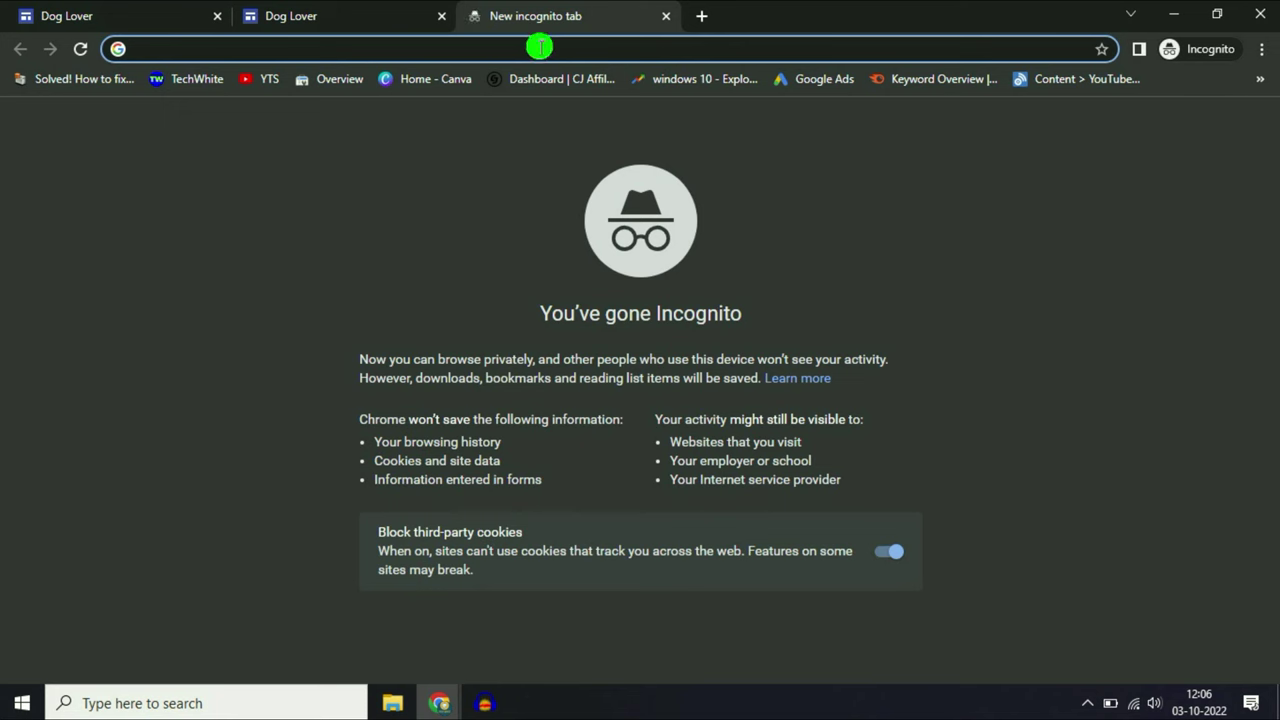
text(goog)
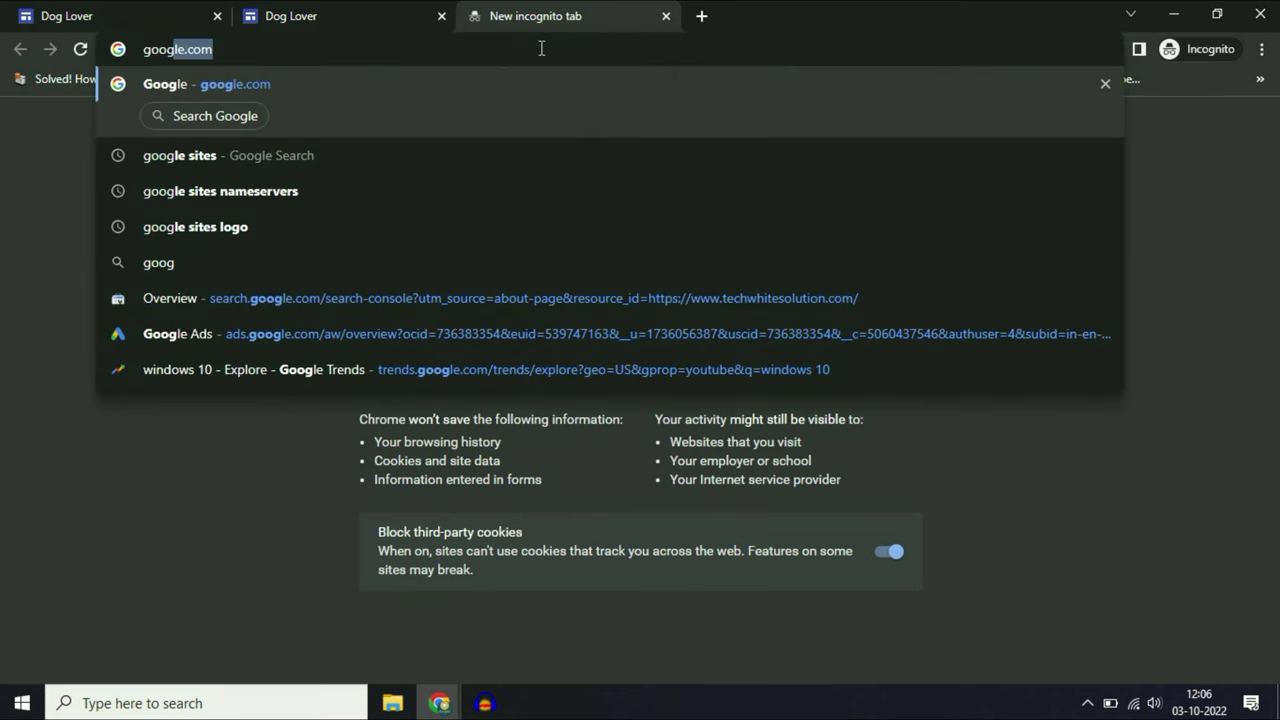
text(le an)
key(Return)
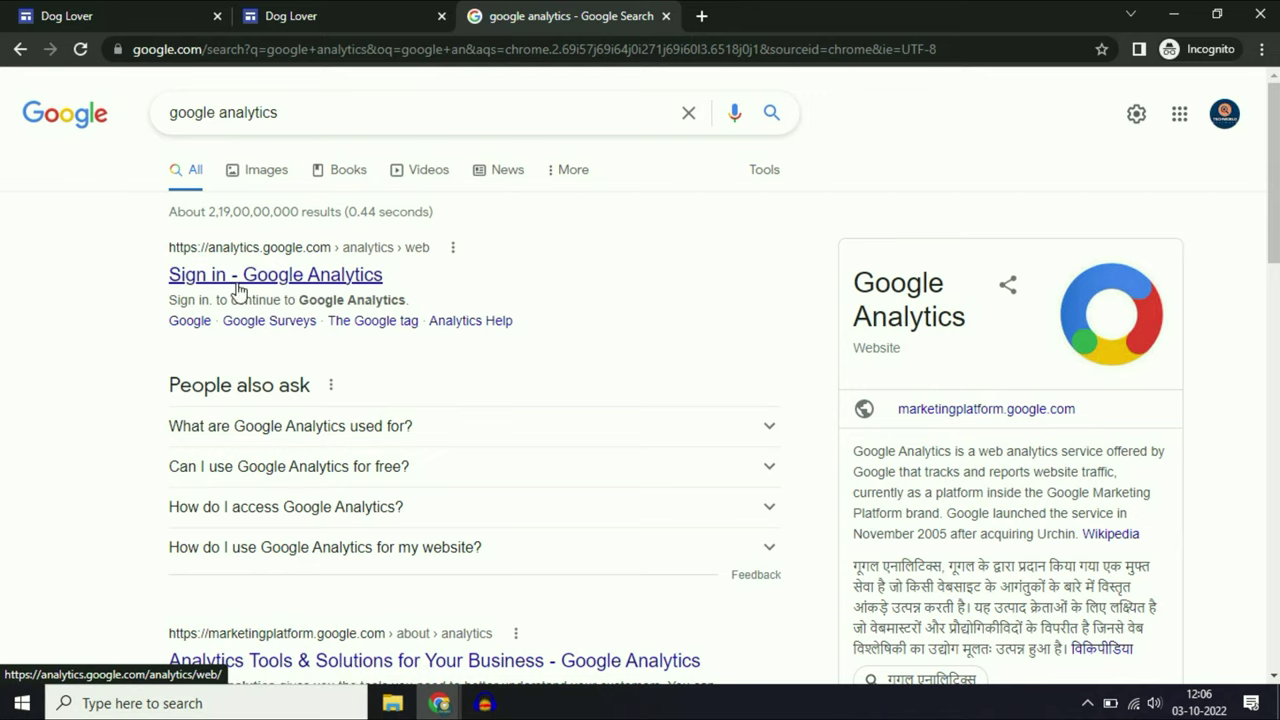
click(287, 283)
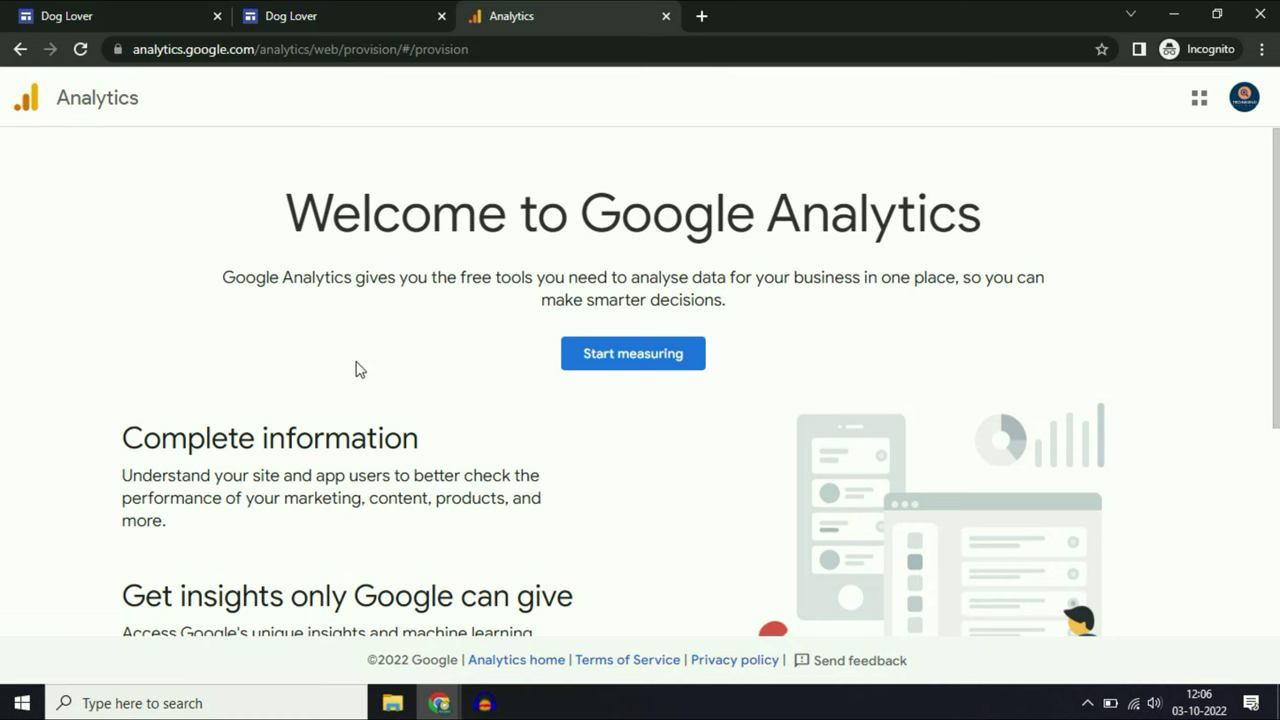
Start the Analytics account setup with the account name TechWorld Ultimate, enable Google products and services data sharing, and continue to property setup
click(630, 358)
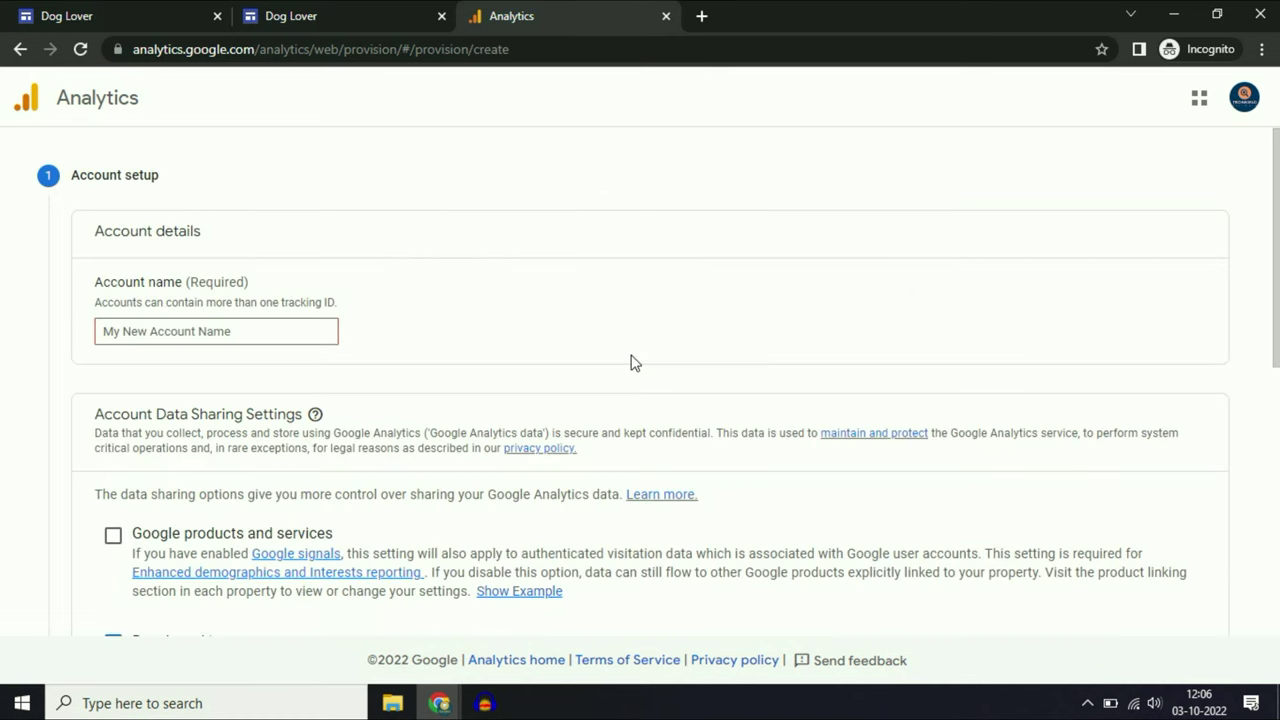
click(255, 324)
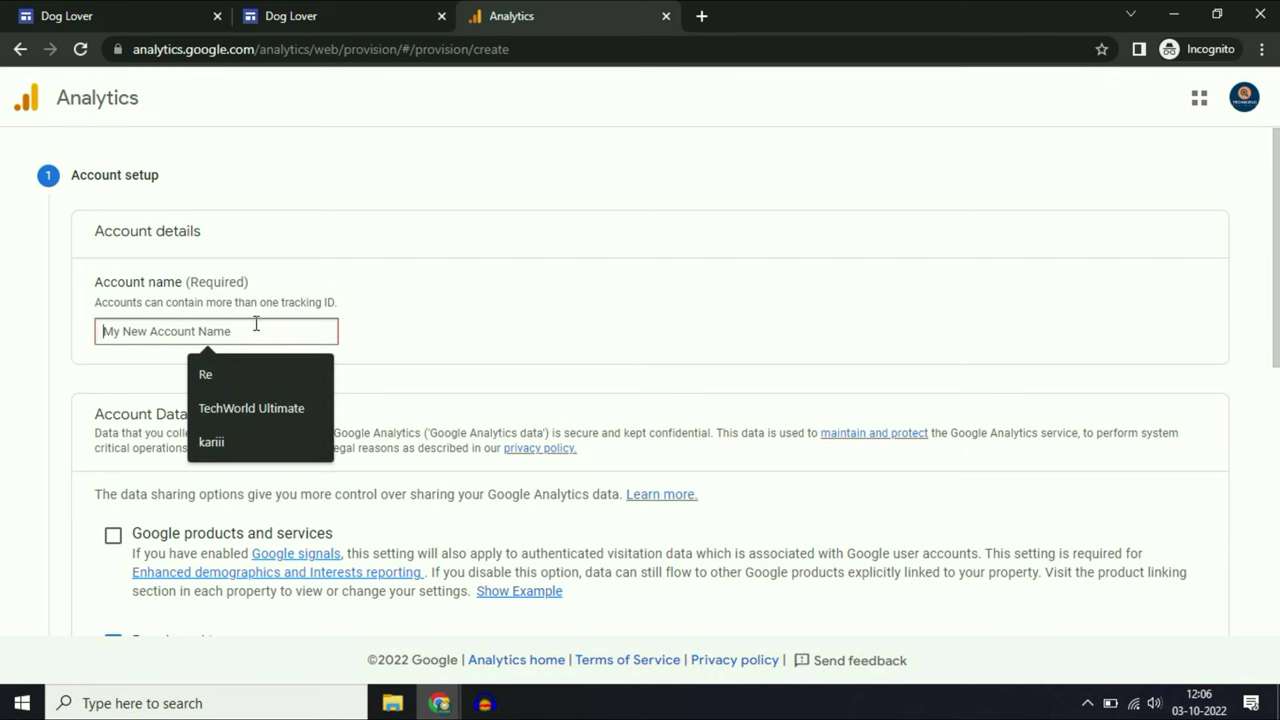
click(231, 405)
scroll(446, 320, down, 2)
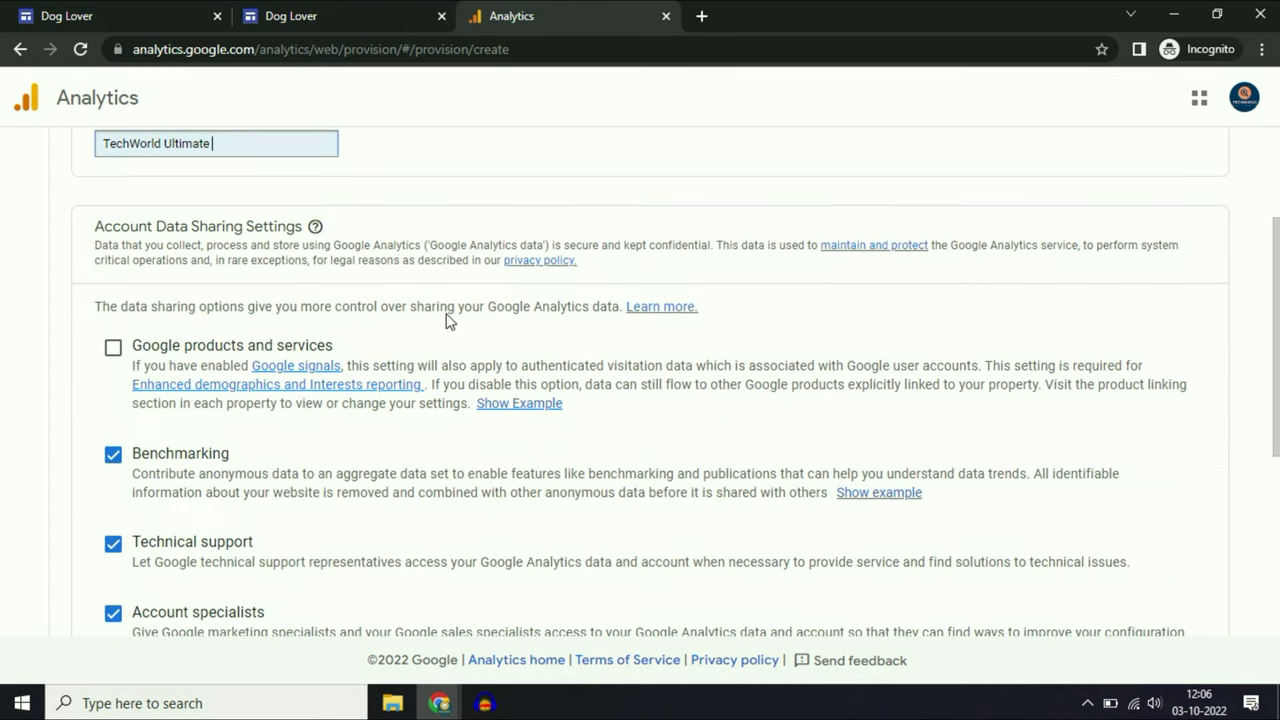
click(113, 348)
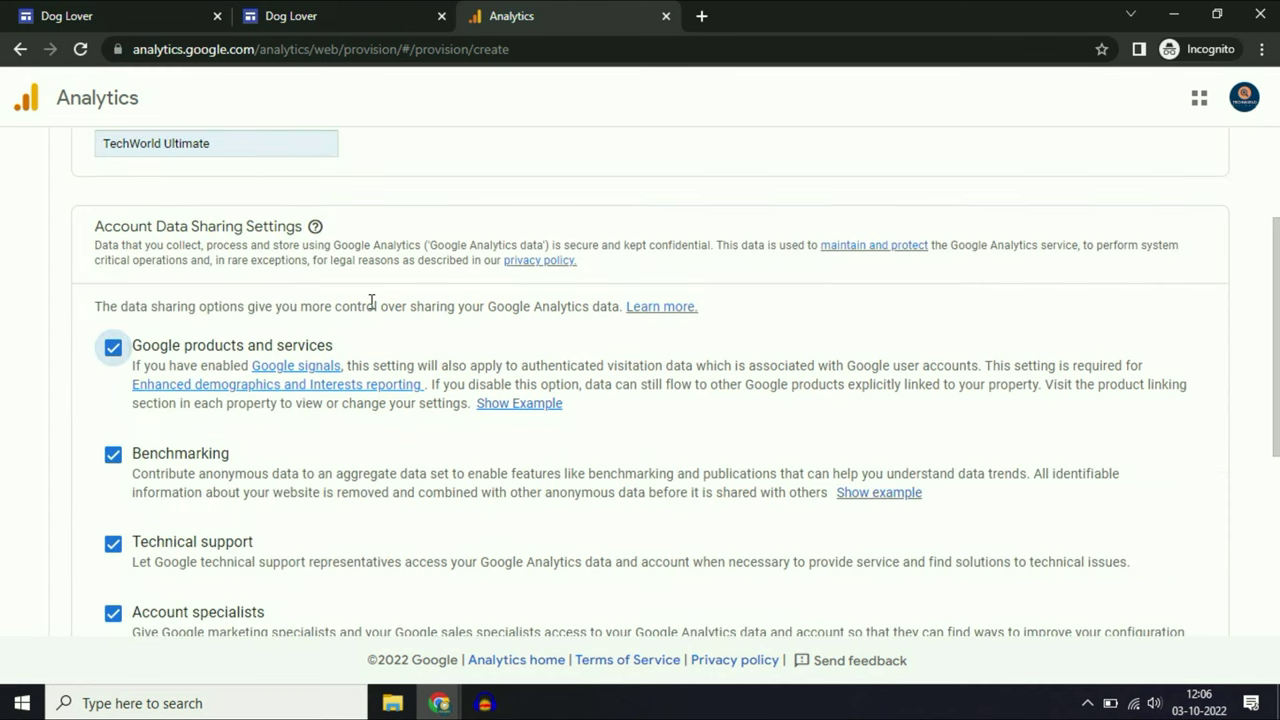
scroll(406, 300, down, 4)
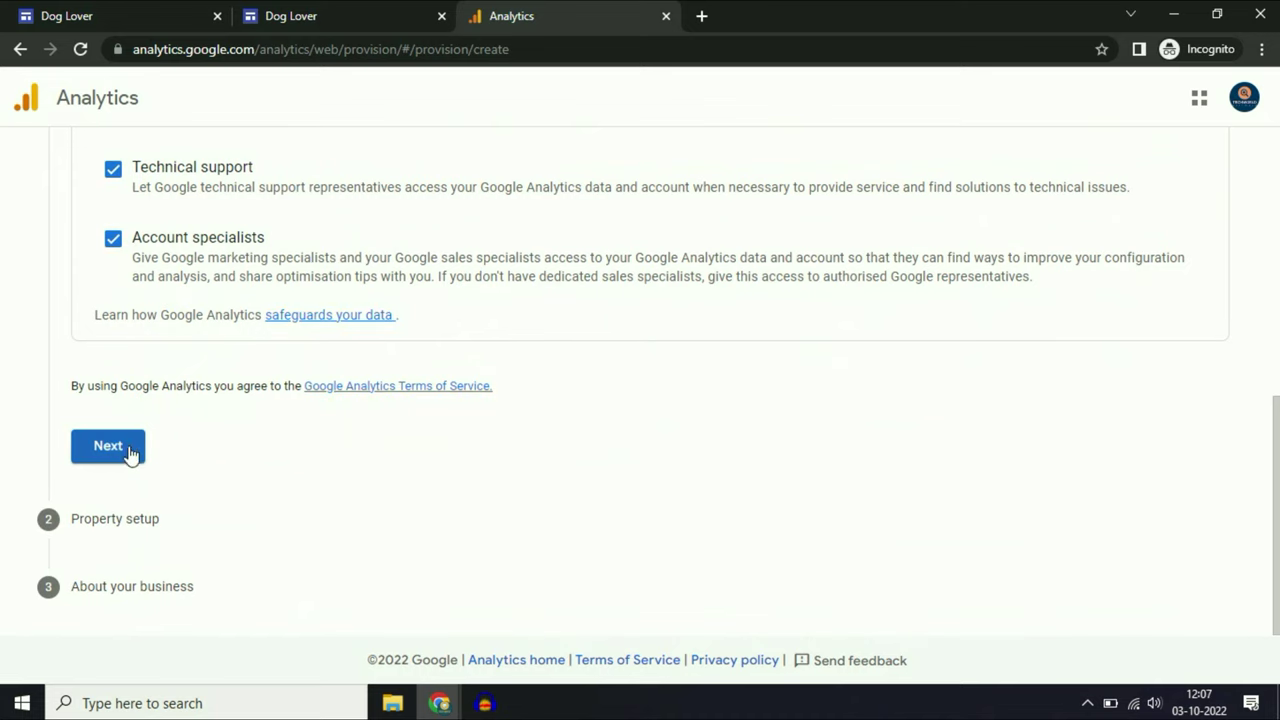
click(108, 446)
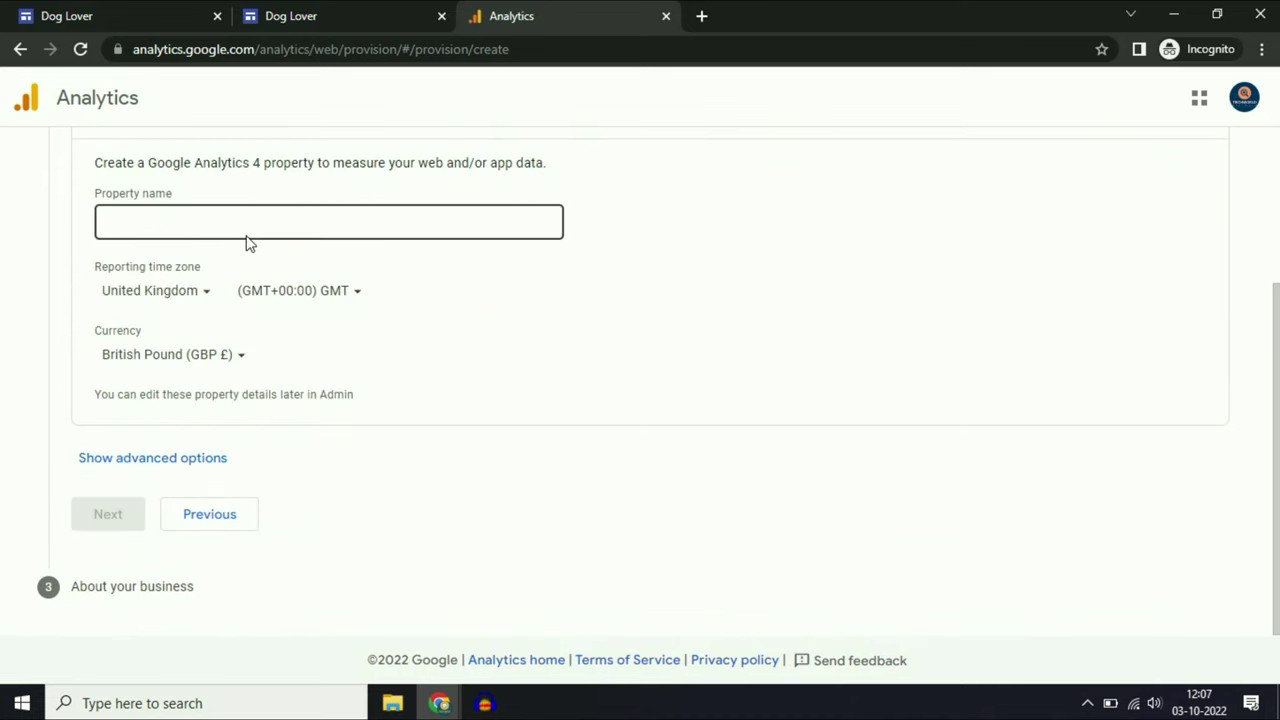
Name the property Doglove and Care and set its reporting time zone country to India
click(180, 410)
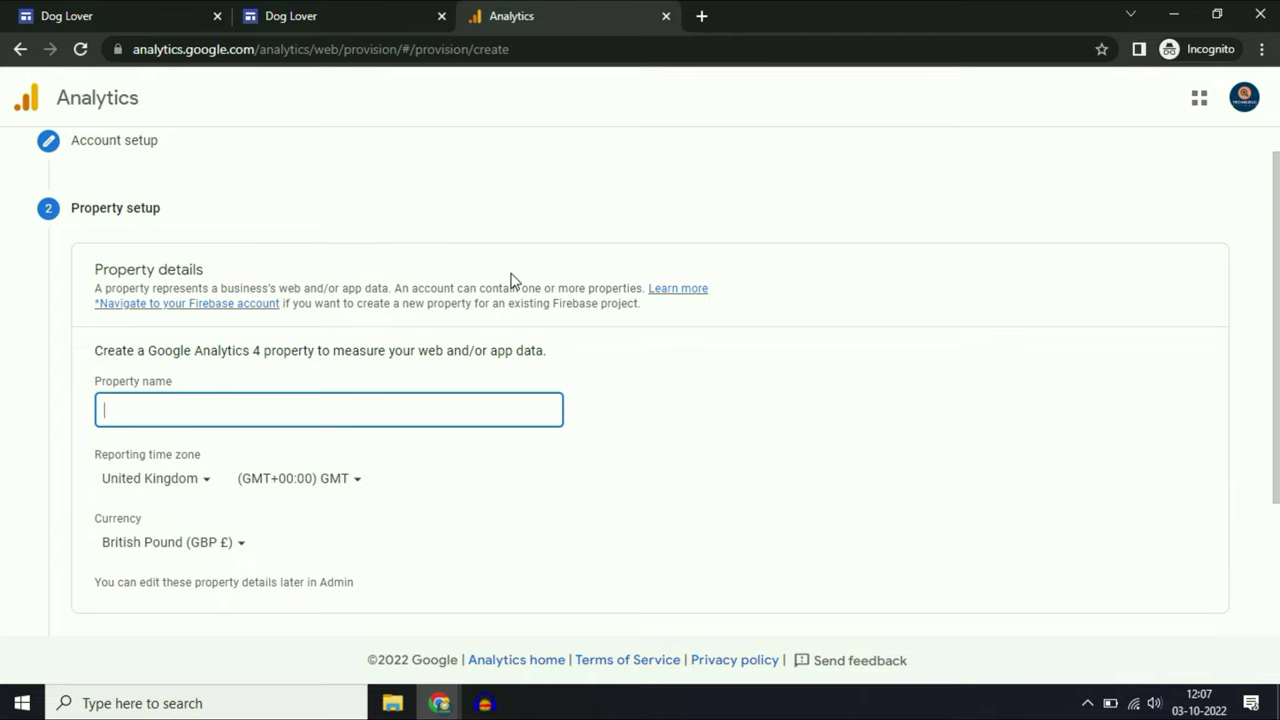
text(Doglove and Care)
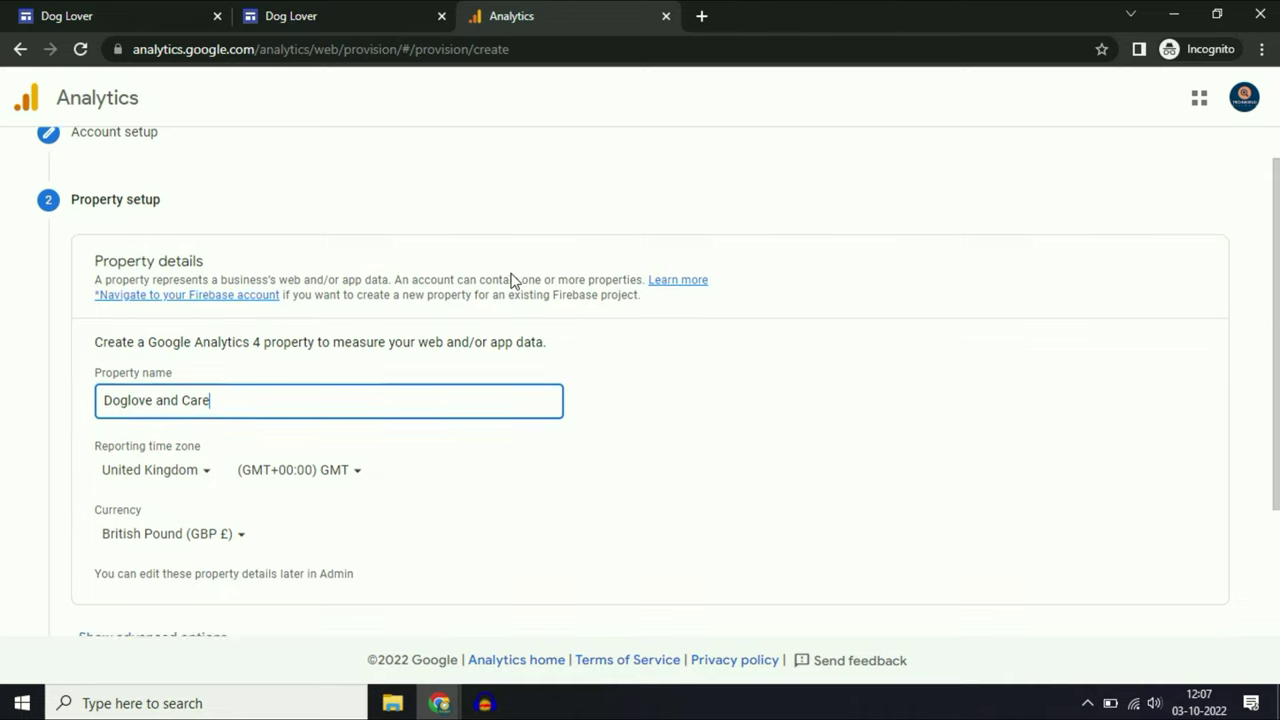
scroll(511, 280, down, 2)
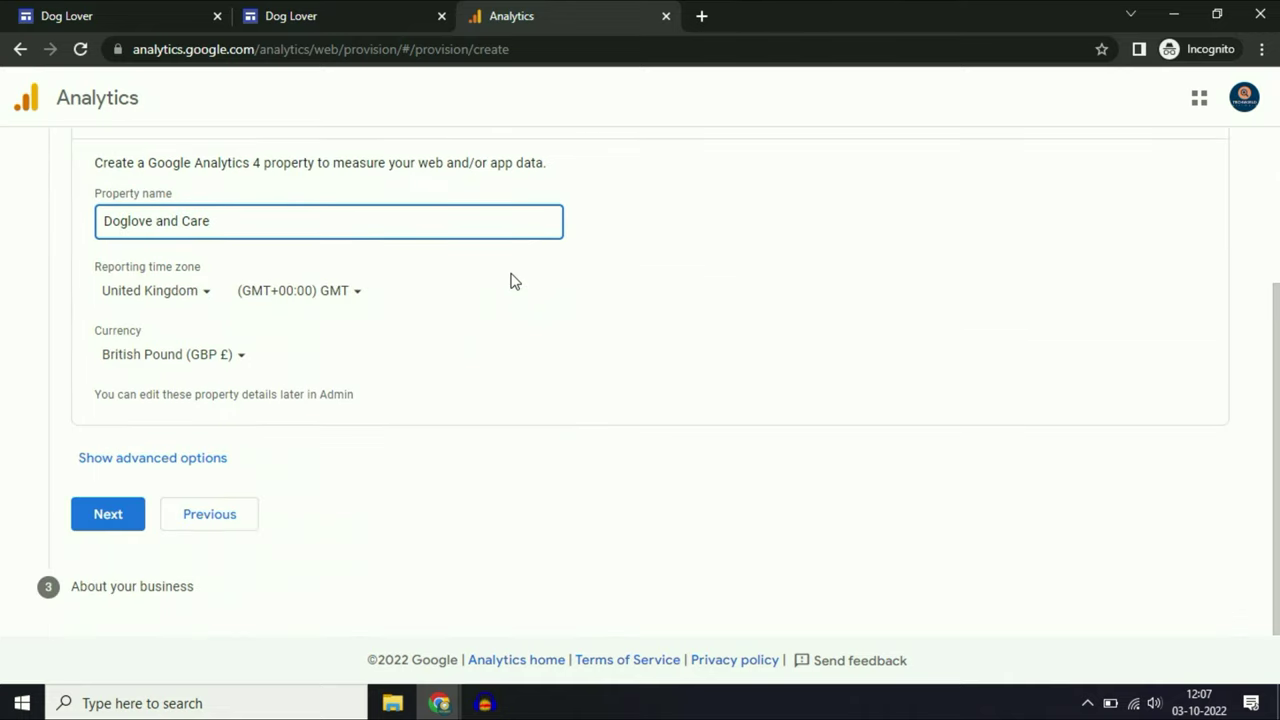
click(196, 290)
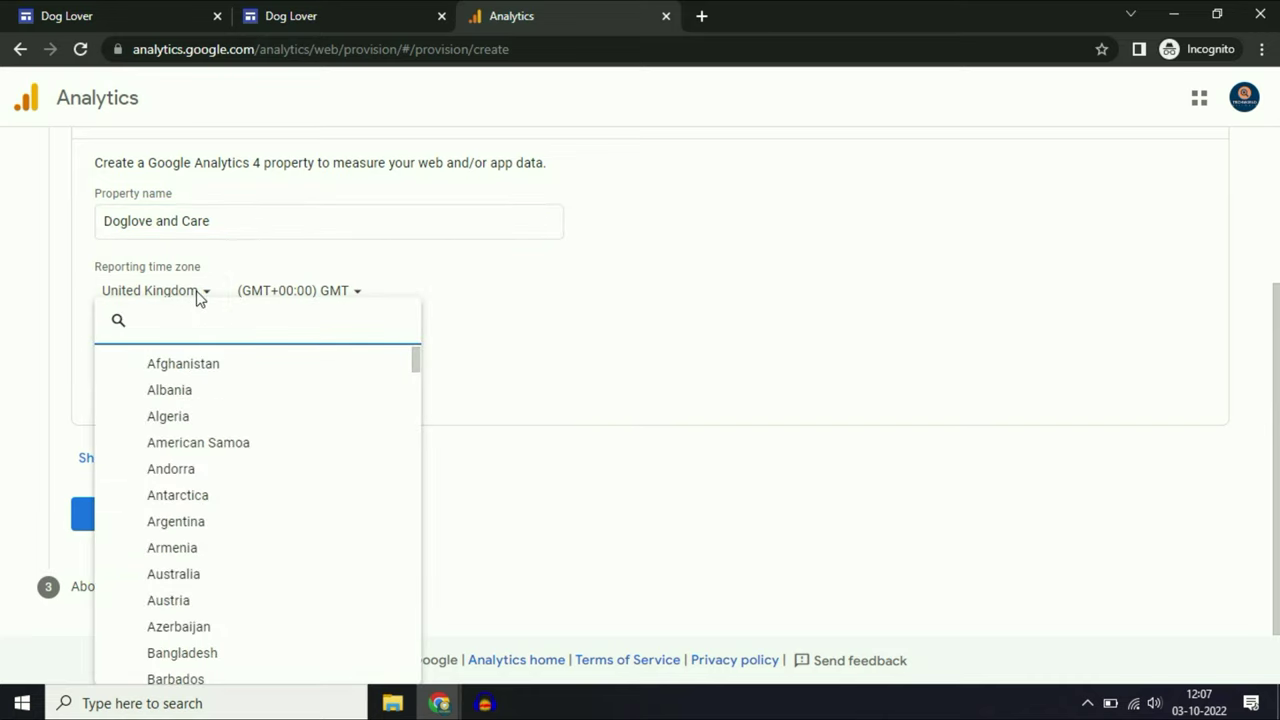
text(ins)
key(BackSpace)
text(d)
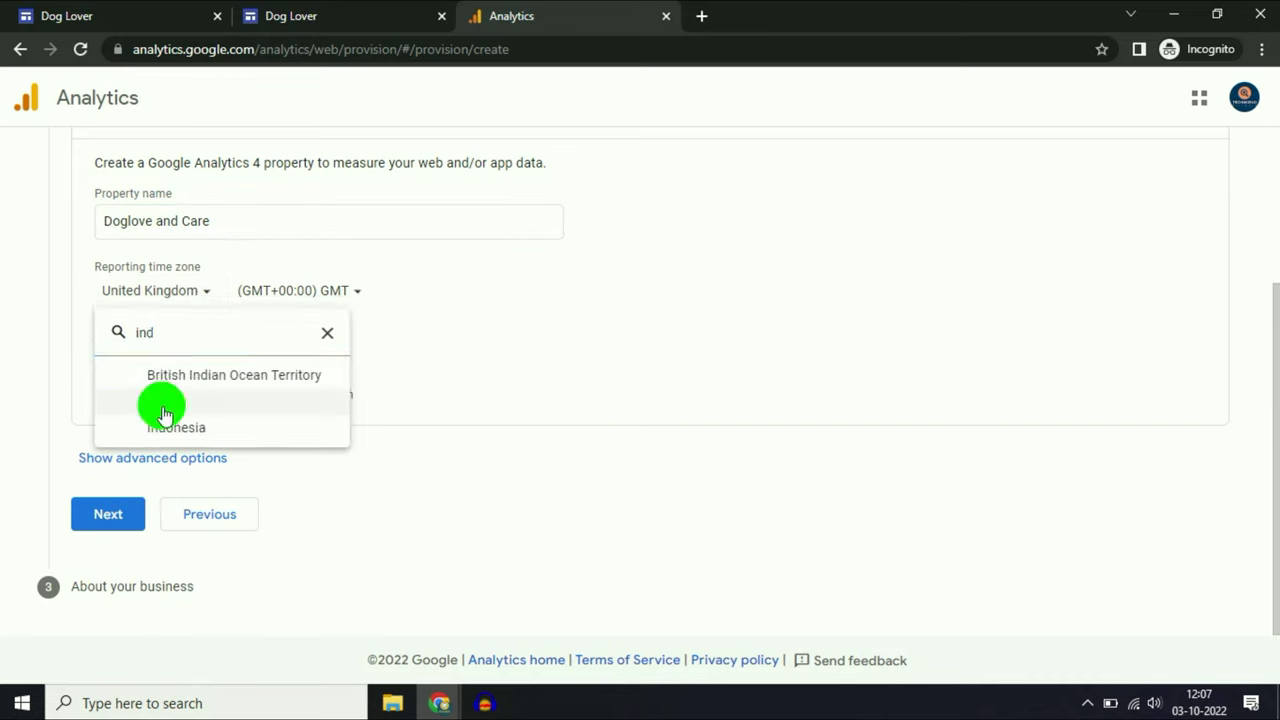
click(166, 413)
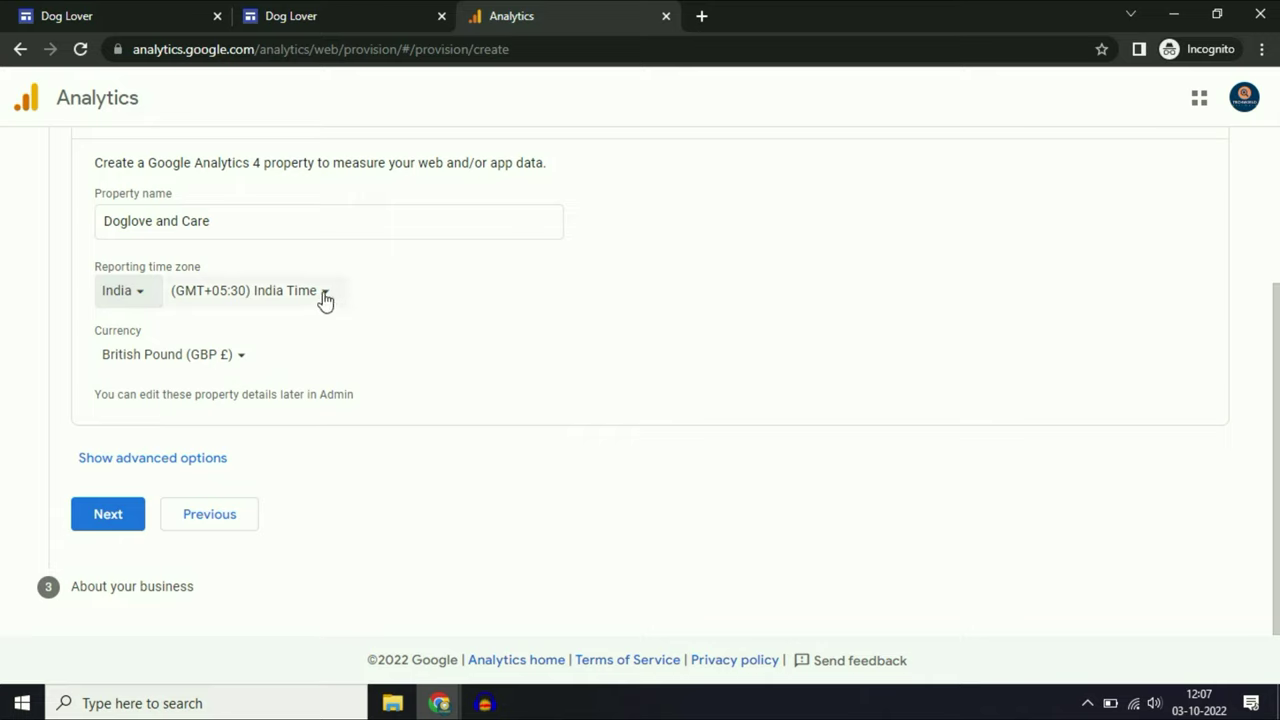
Set the property's currency to US Dollar (USD US$) and continue to the business information
click(234, 356)
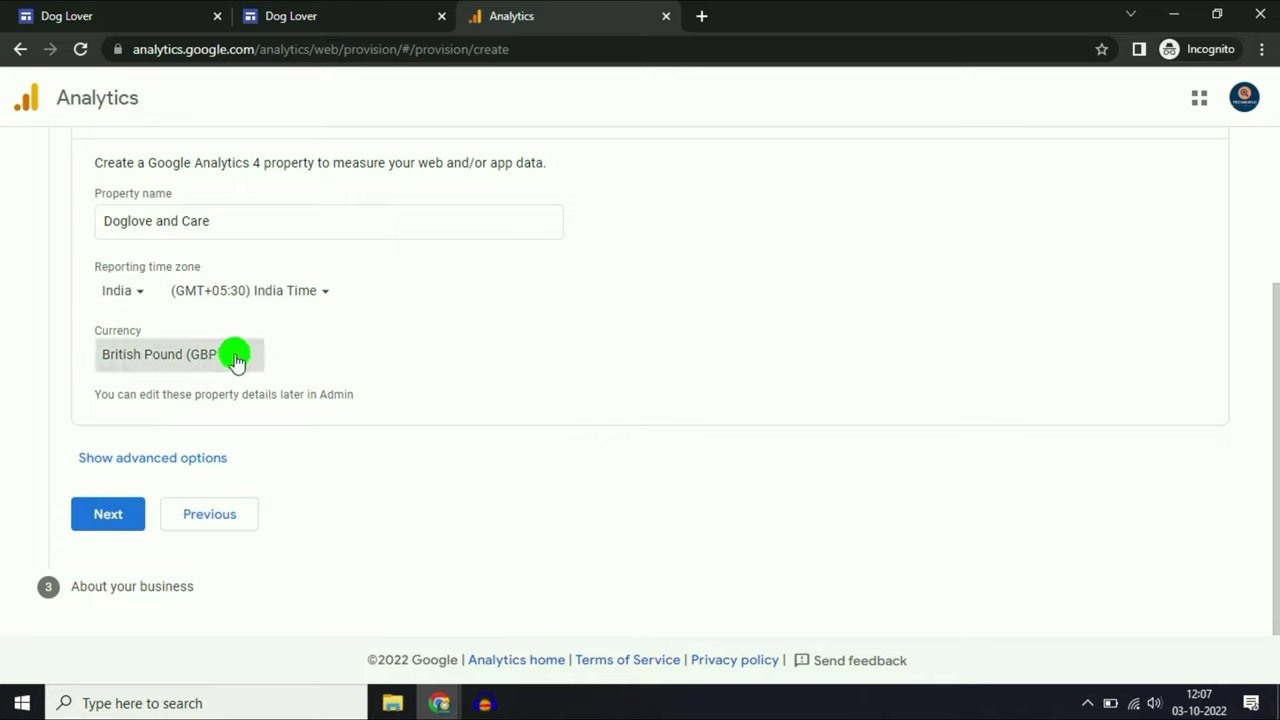
text(us)
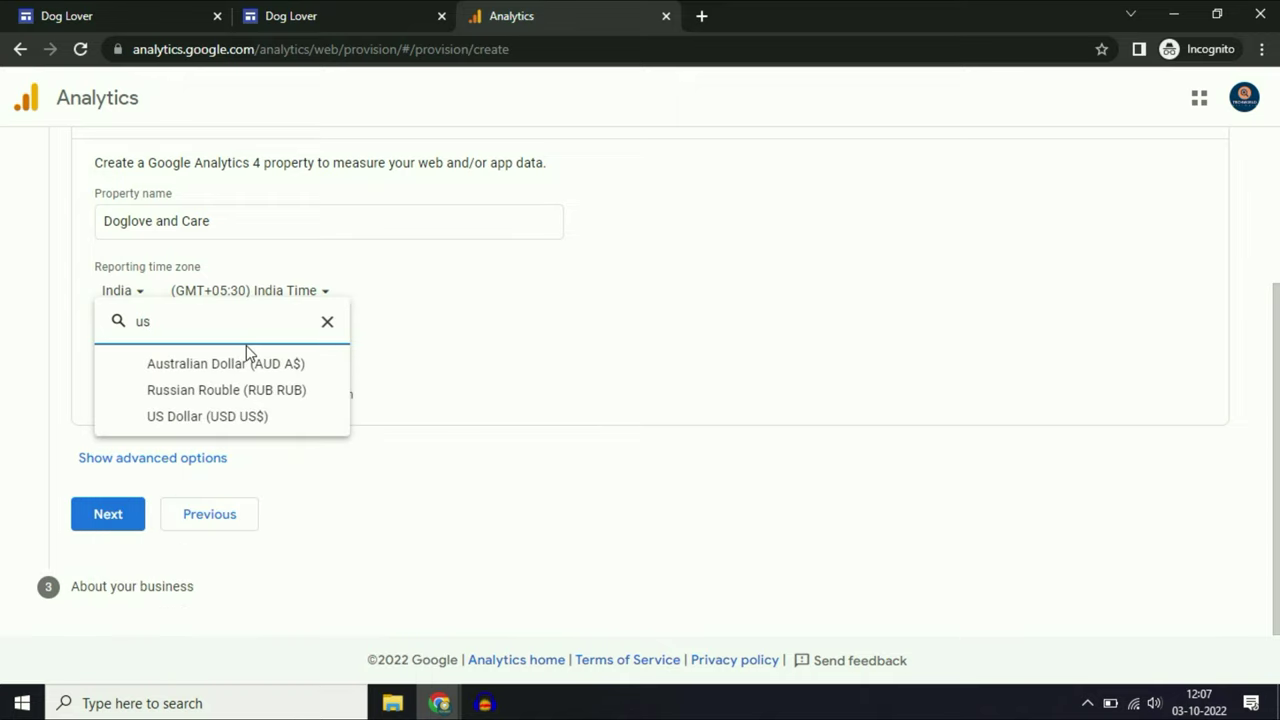
click(195, 420)
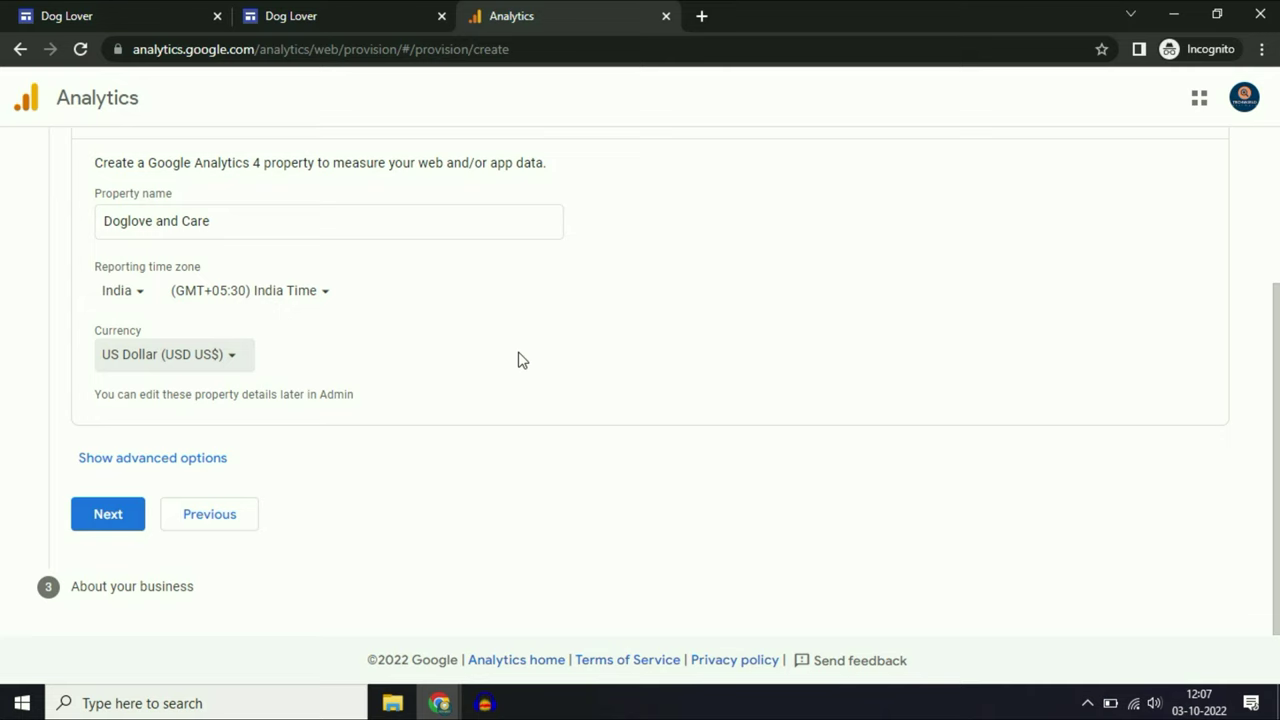
click(101, 515)
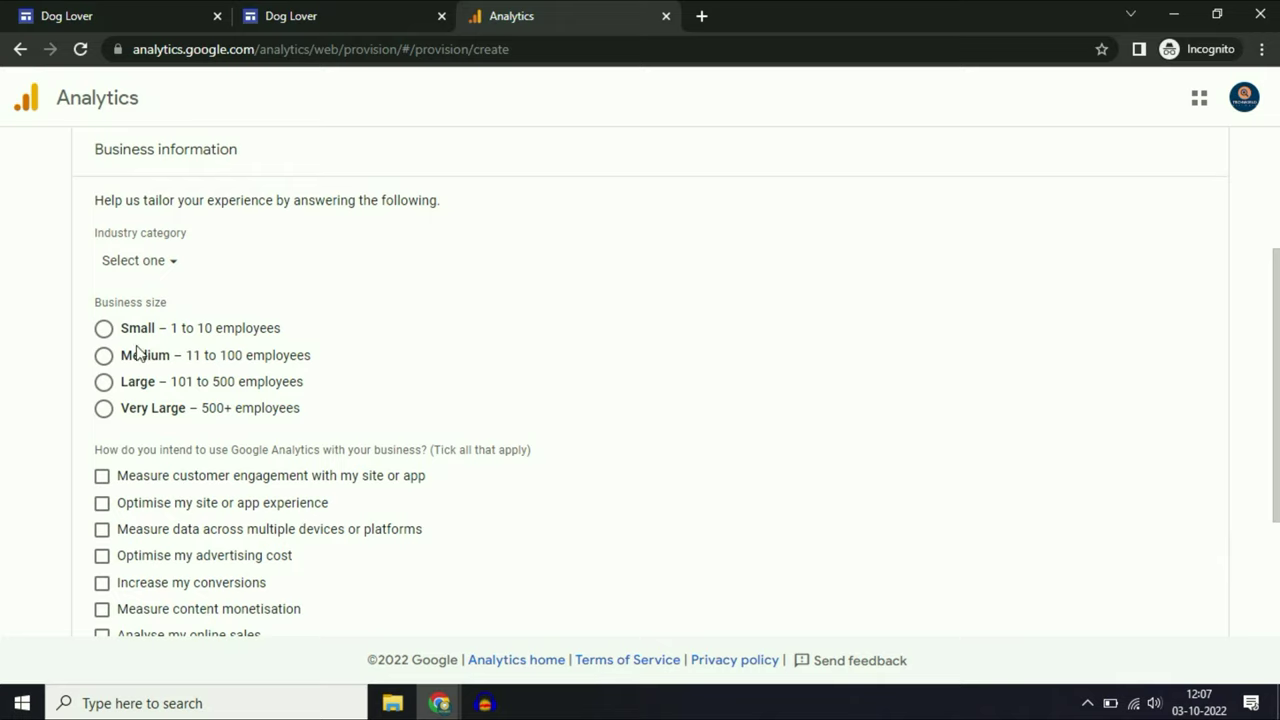
Set the industry category to Pets & Animals and the business size to Small, 1 to 10 employees
click(174, 271)
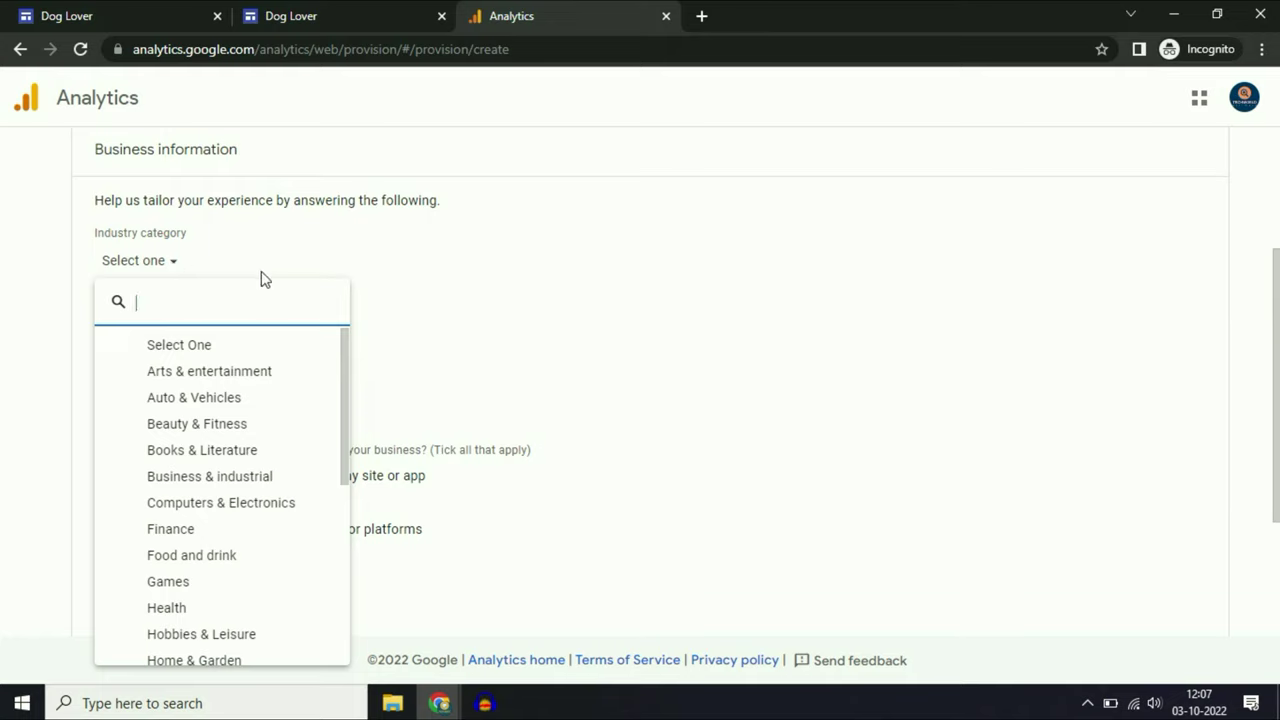
scroll(222, 432, down, 2)
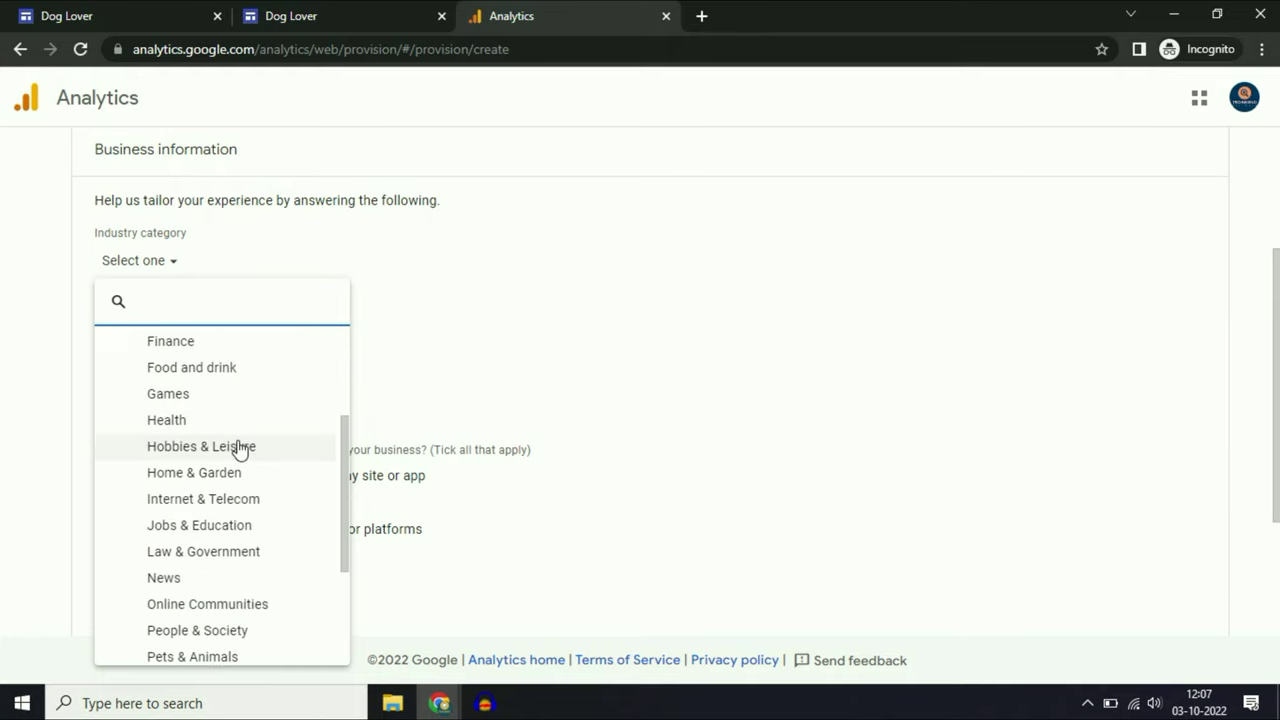
scroll(290, 455, down, 1)
scroll(300, 460, down, 1)
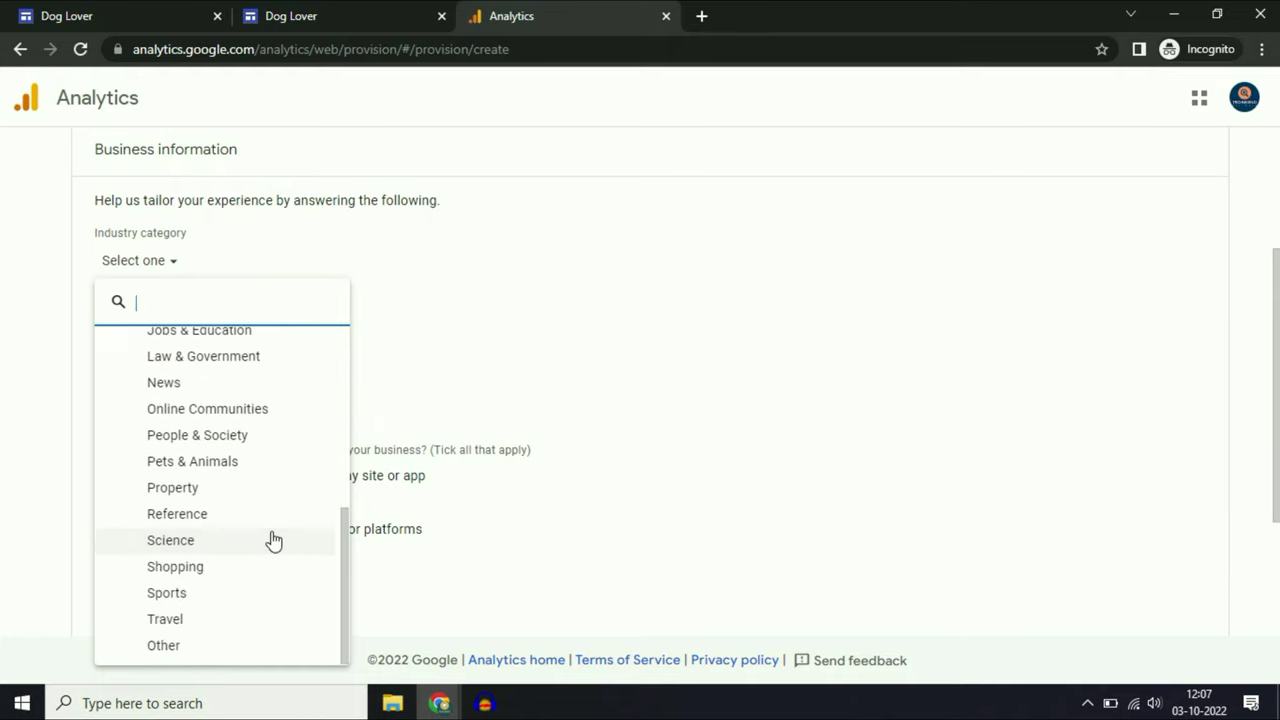
click(227, 466)
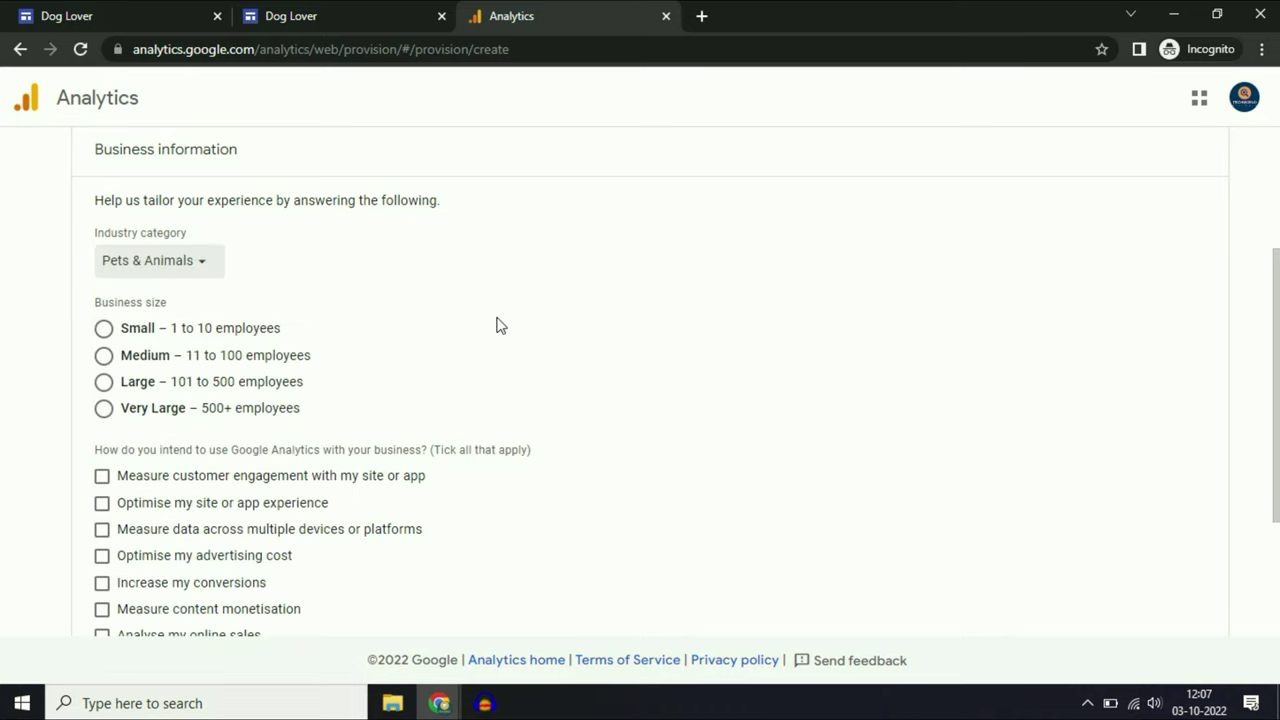
click(103, 329)
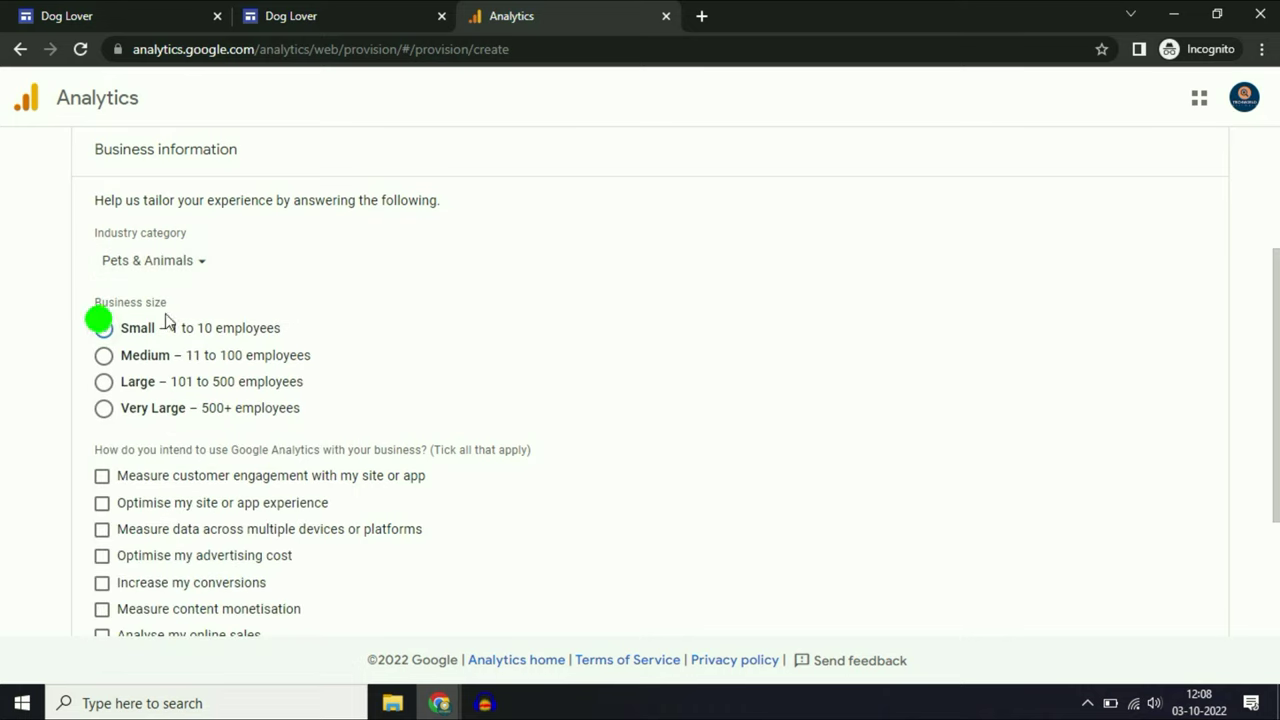
Select every intended use of Google Analytics from customer engagement through lead generation, leaving out Other, and submit the account for creation
scroll(418, 316, down, 2)
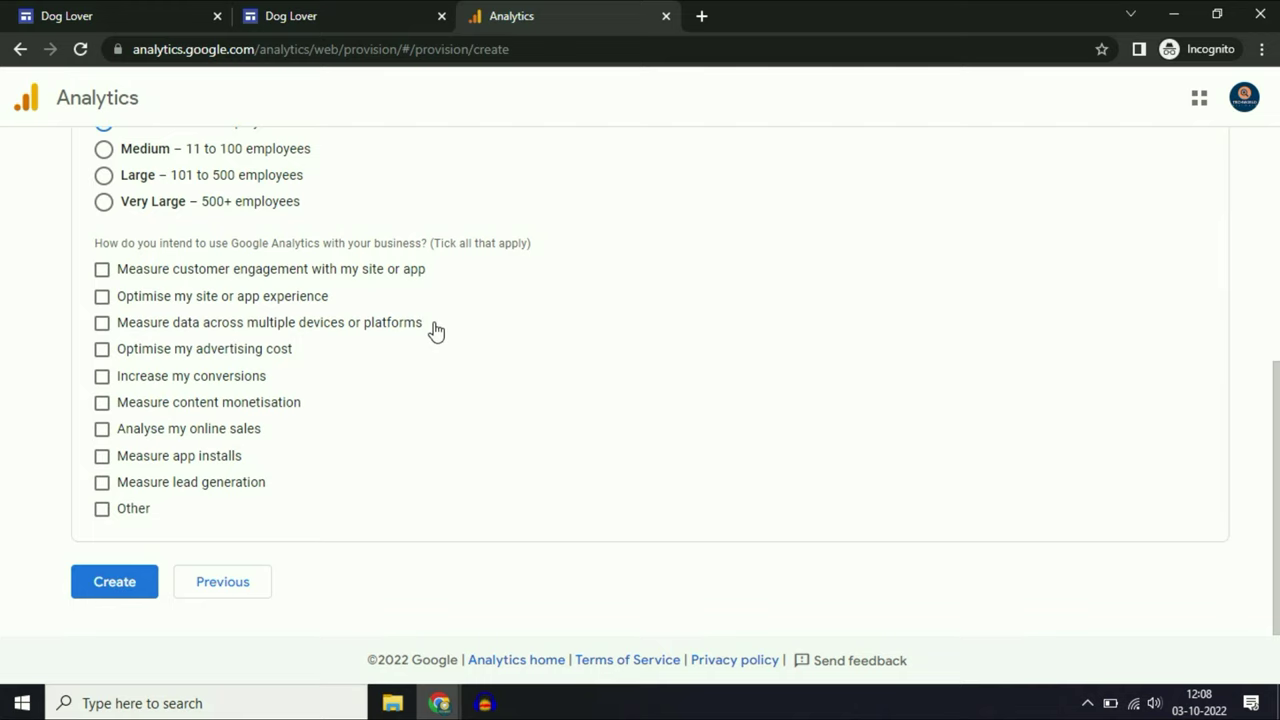
click(102, 270)
click(102, 296)
click(102, 322)
click(102, 349)
click(101, 378)
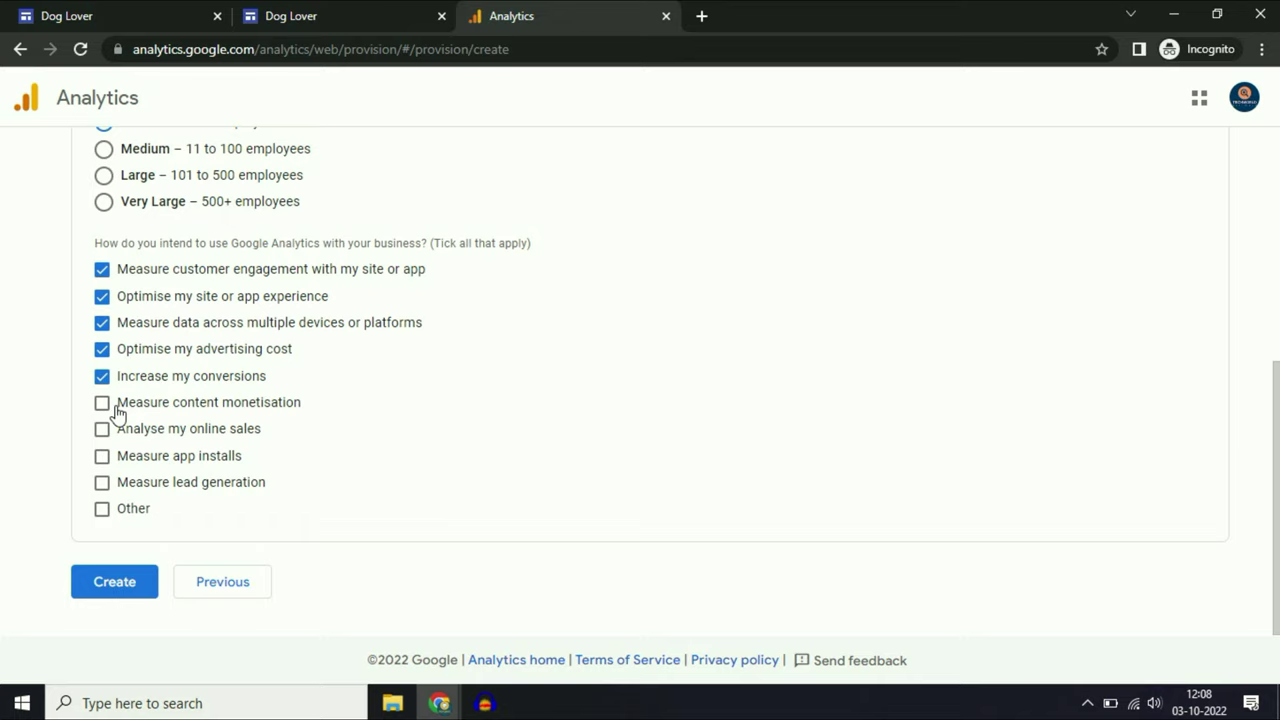
click(102, 404)
click(102, 429)
click(102, 456)
click(103, 483)
click(130, 585)
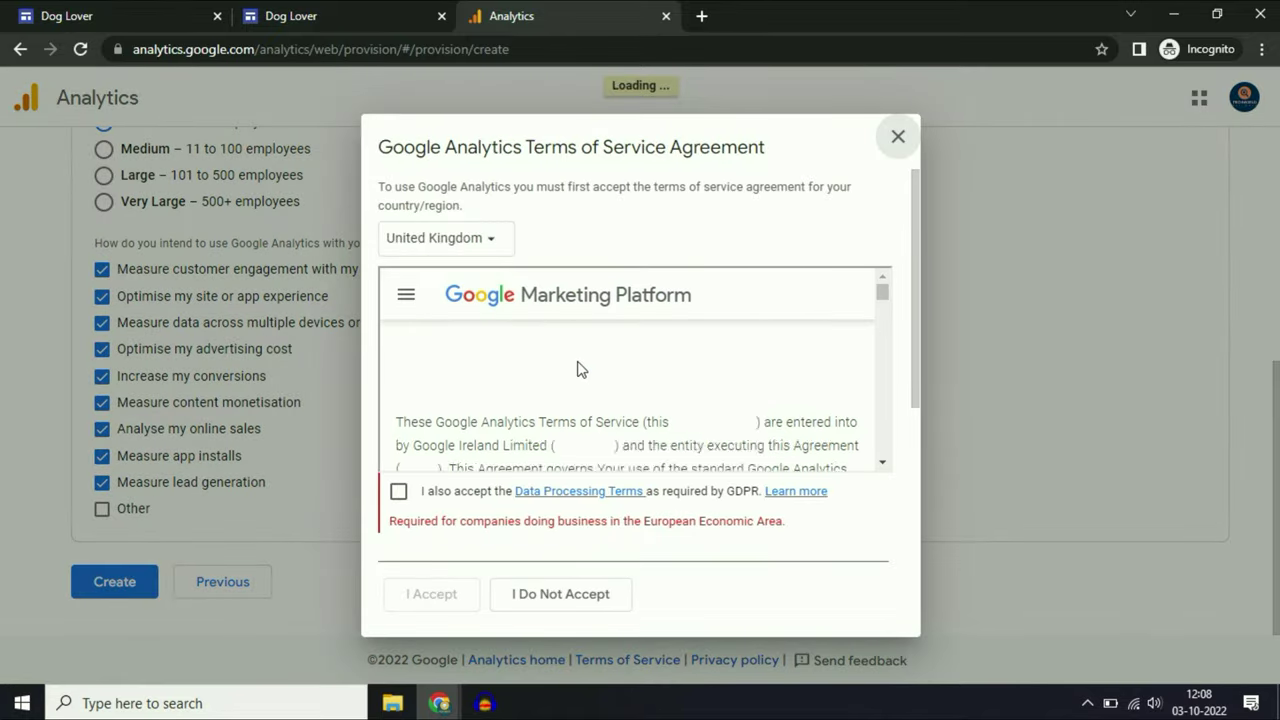
Set the terms of service country to India and accept the Data Processing Terms required by GDPR
click(490, 240)
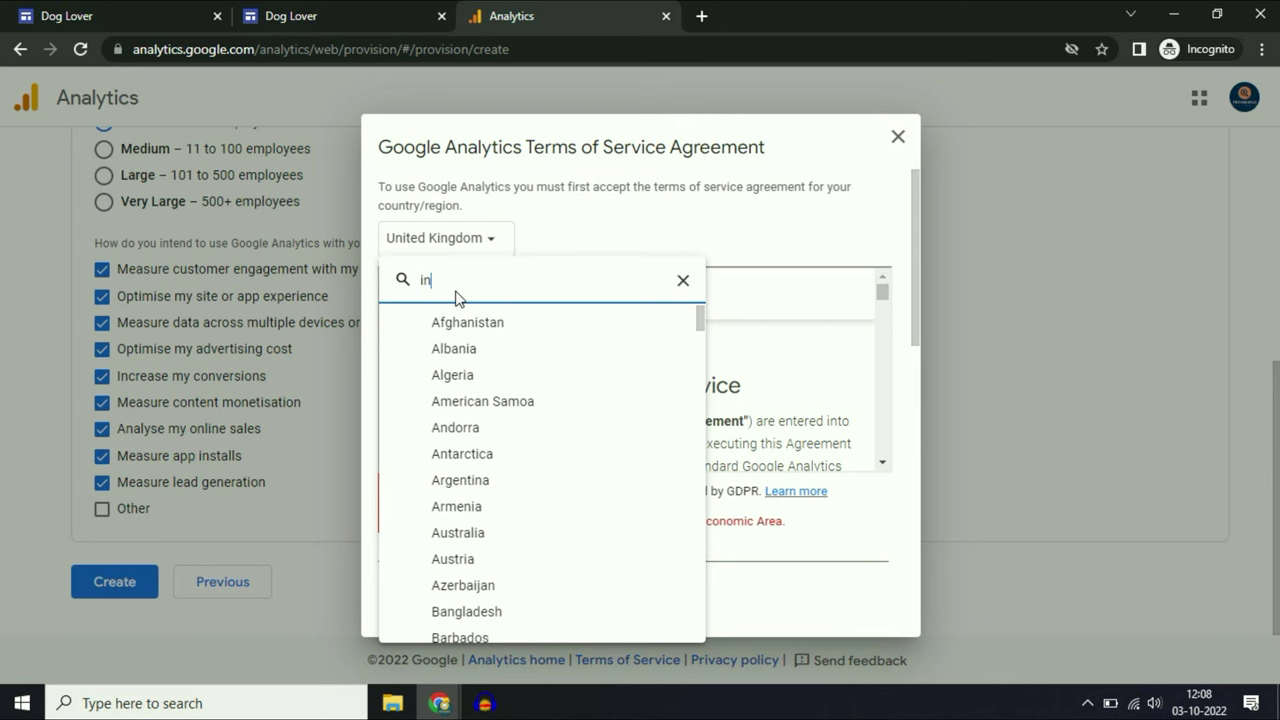
text(da)
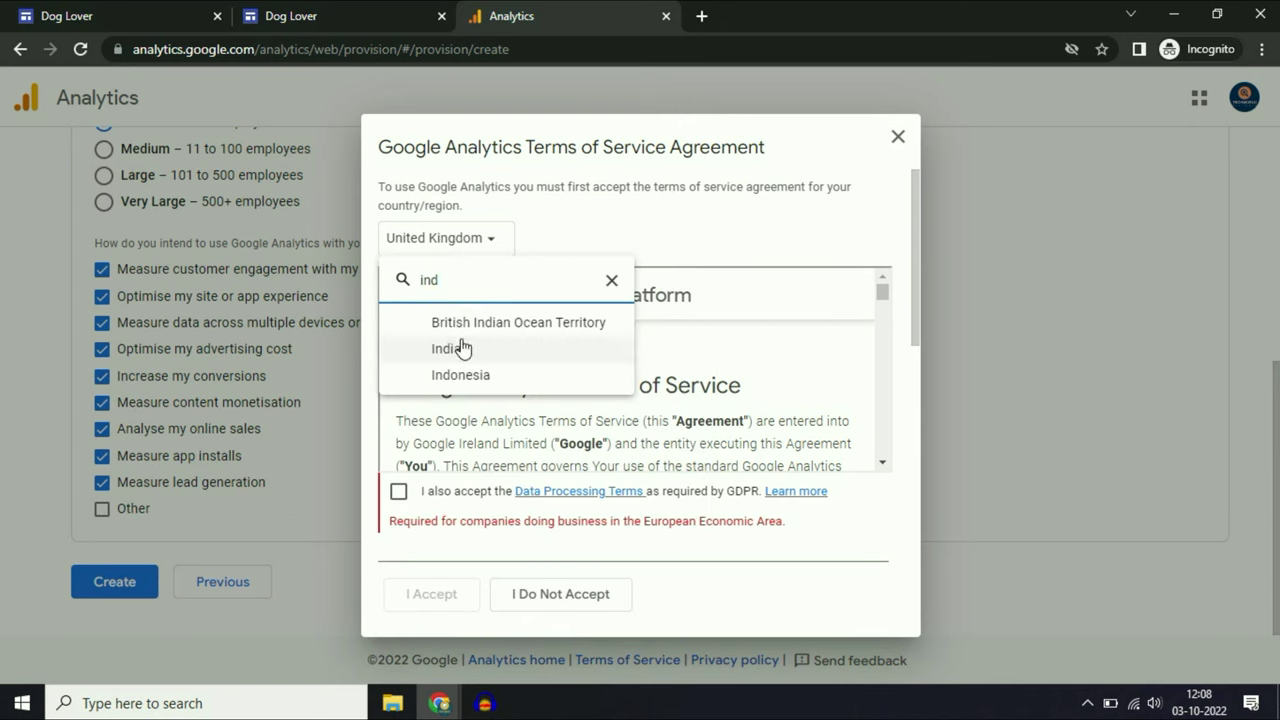
click(457, 346)
scroll(565, 315, down, 15)
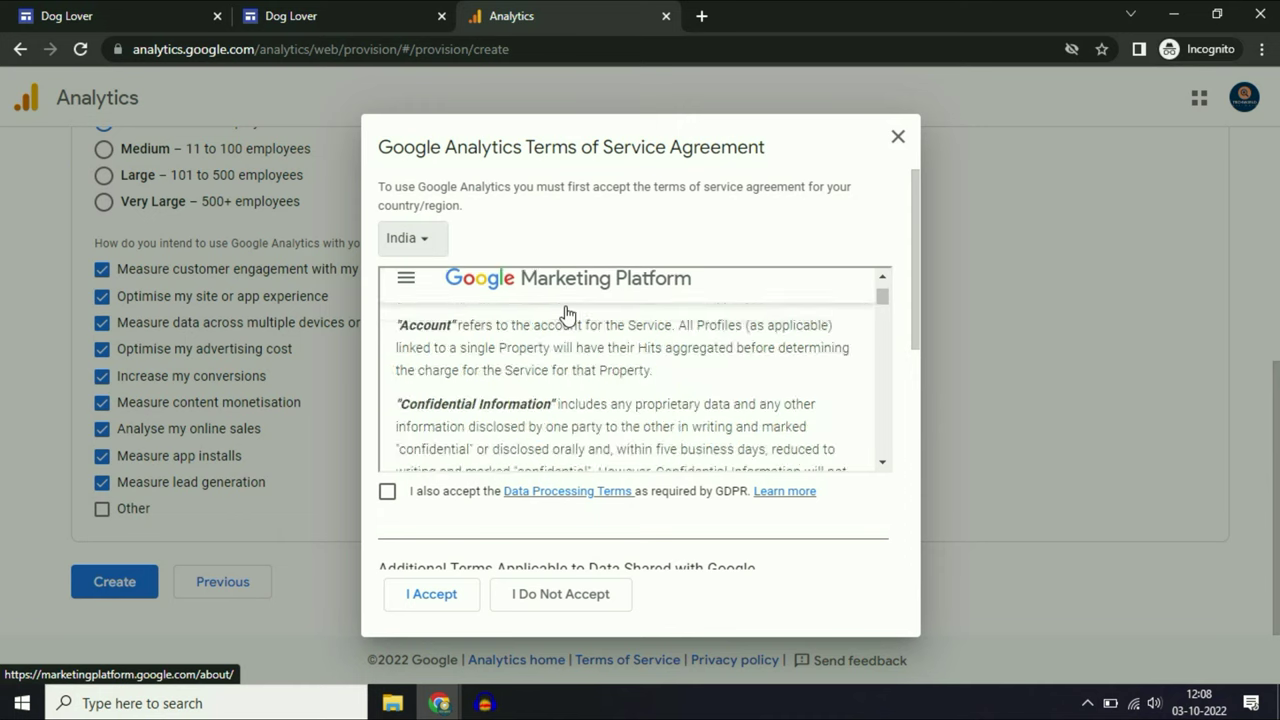
click(389, 491)
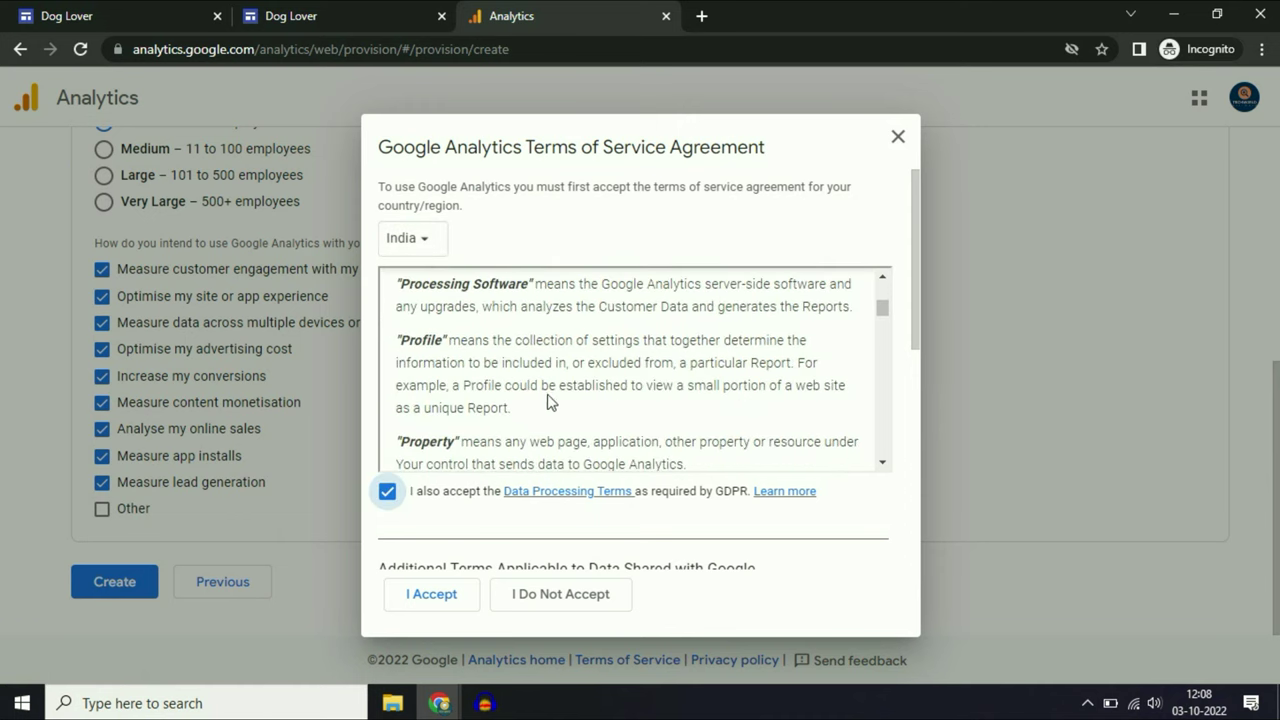
Accept the Measurement Controller – Controller Data Protection Terms and the overall Google Analytics terms of service agreement
scroll(557, 408, down, 5)
drag(911, 325, 910, 565)
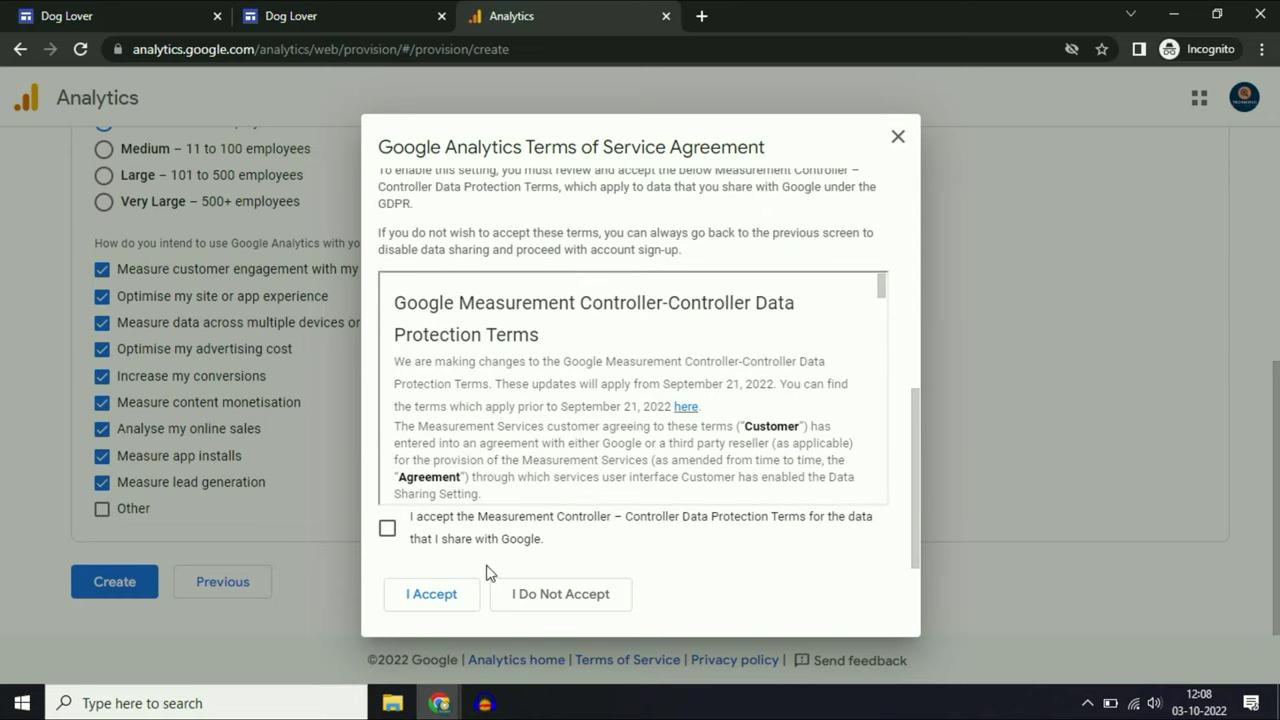
click(387, 528)
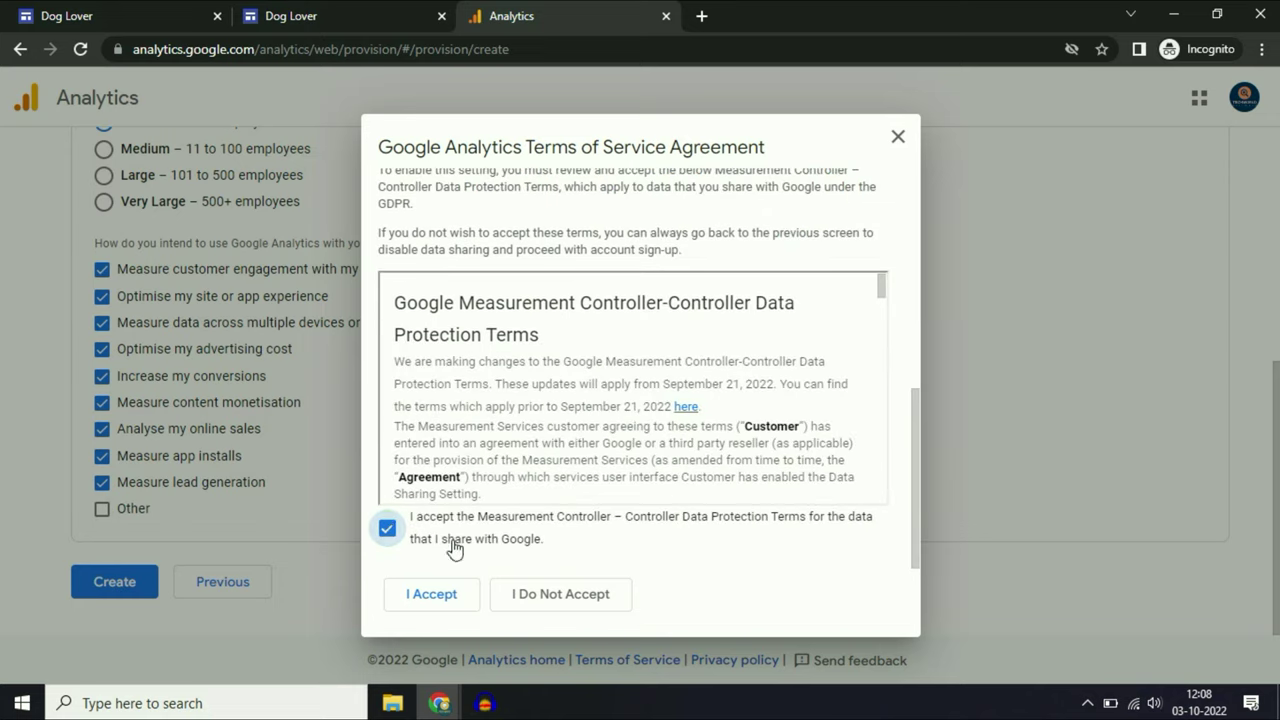
click(423, 600)
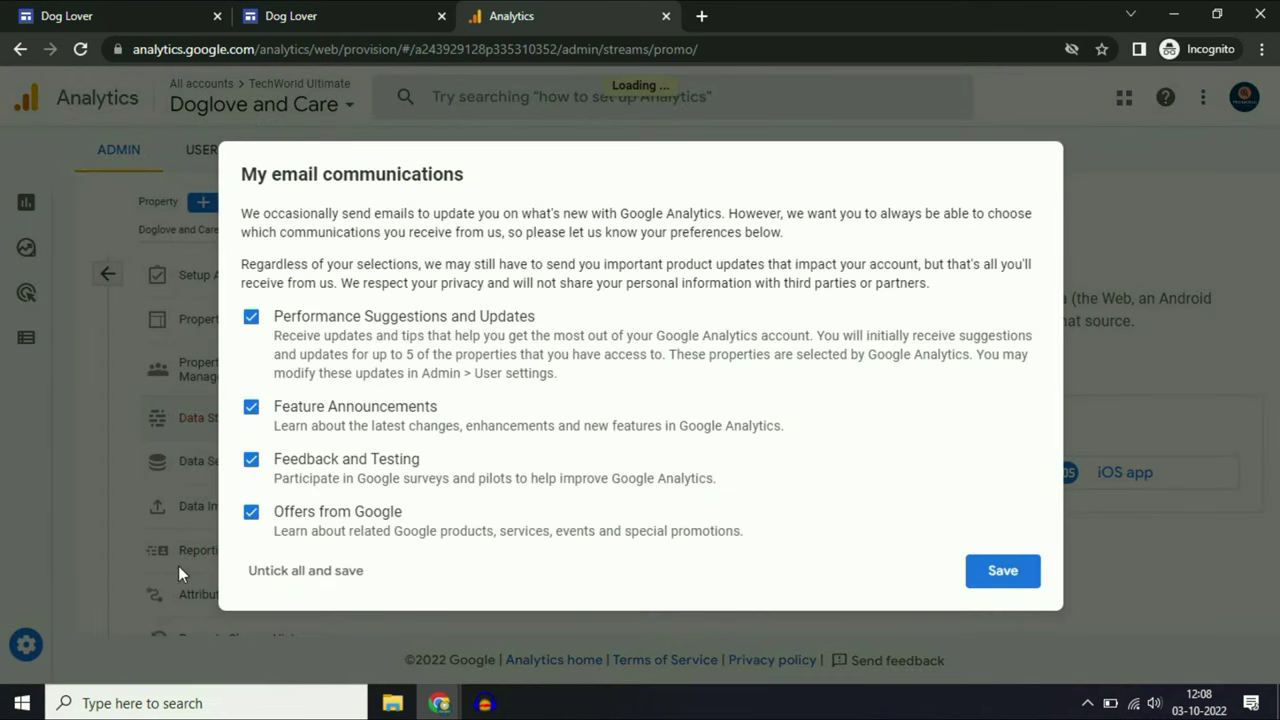
Save the email communication preferences with all four options ticked and dismiss the property tour
click(1012, 571)
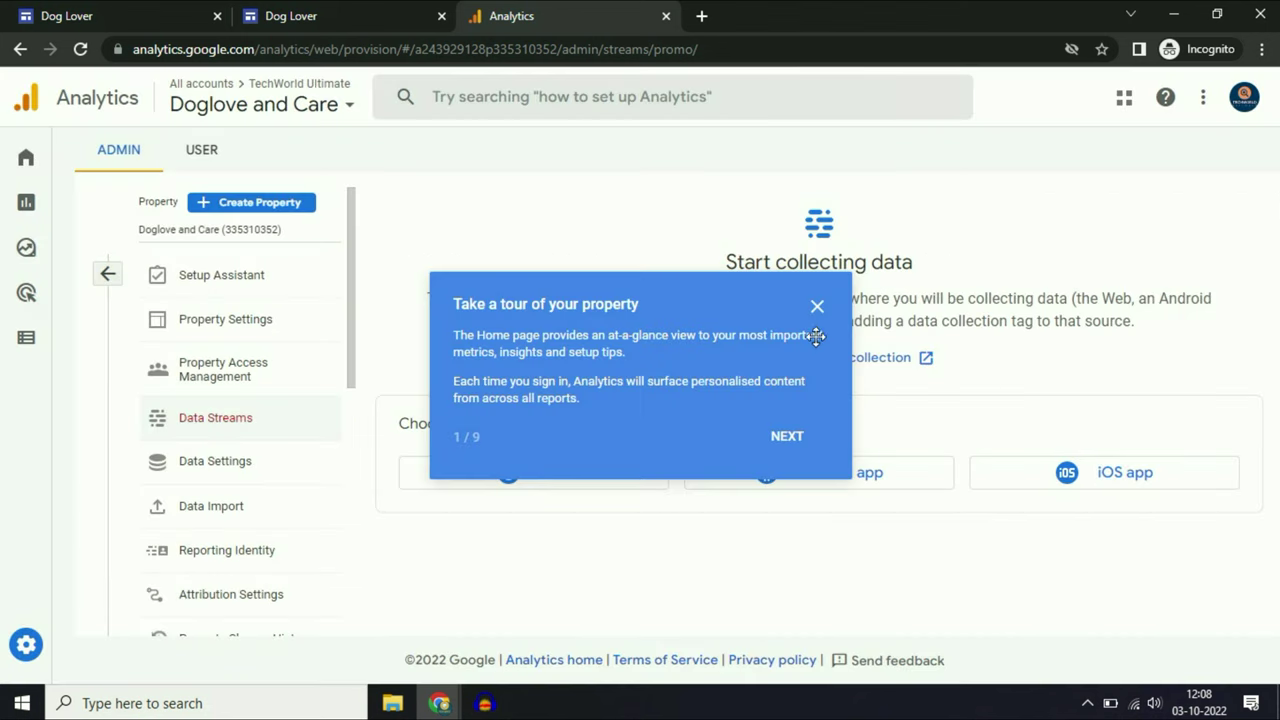
click(818, 307)
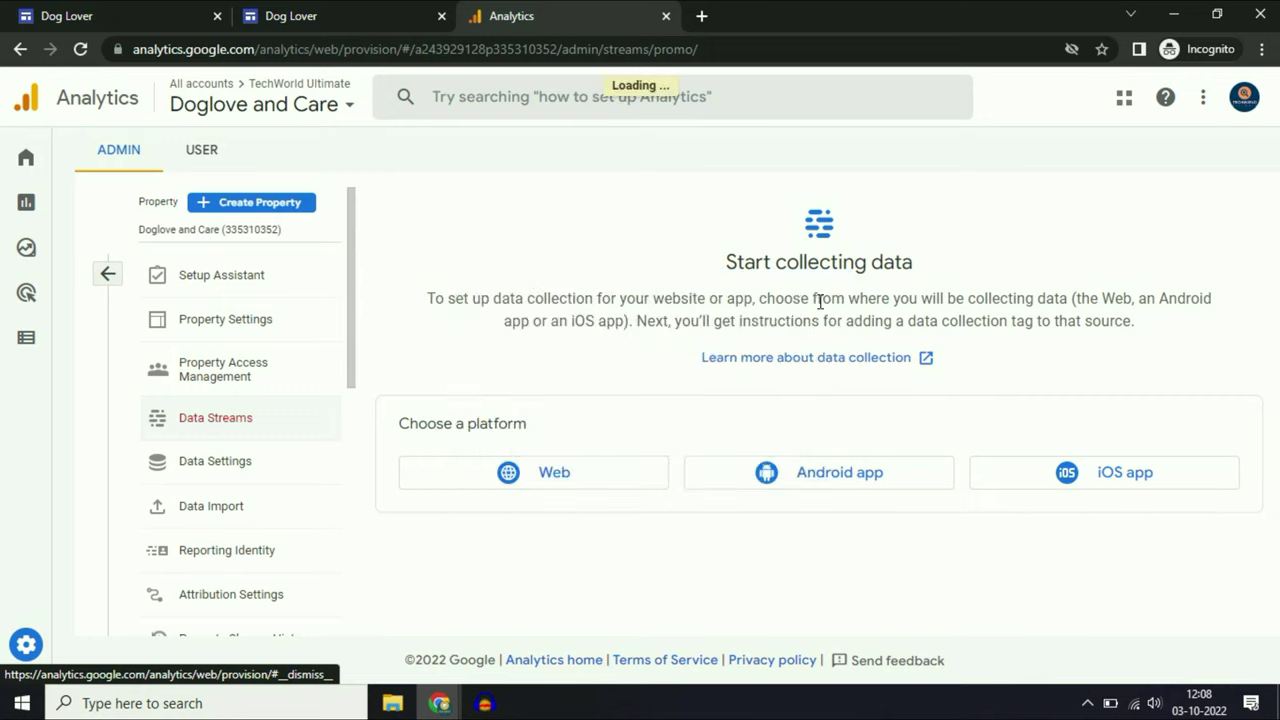
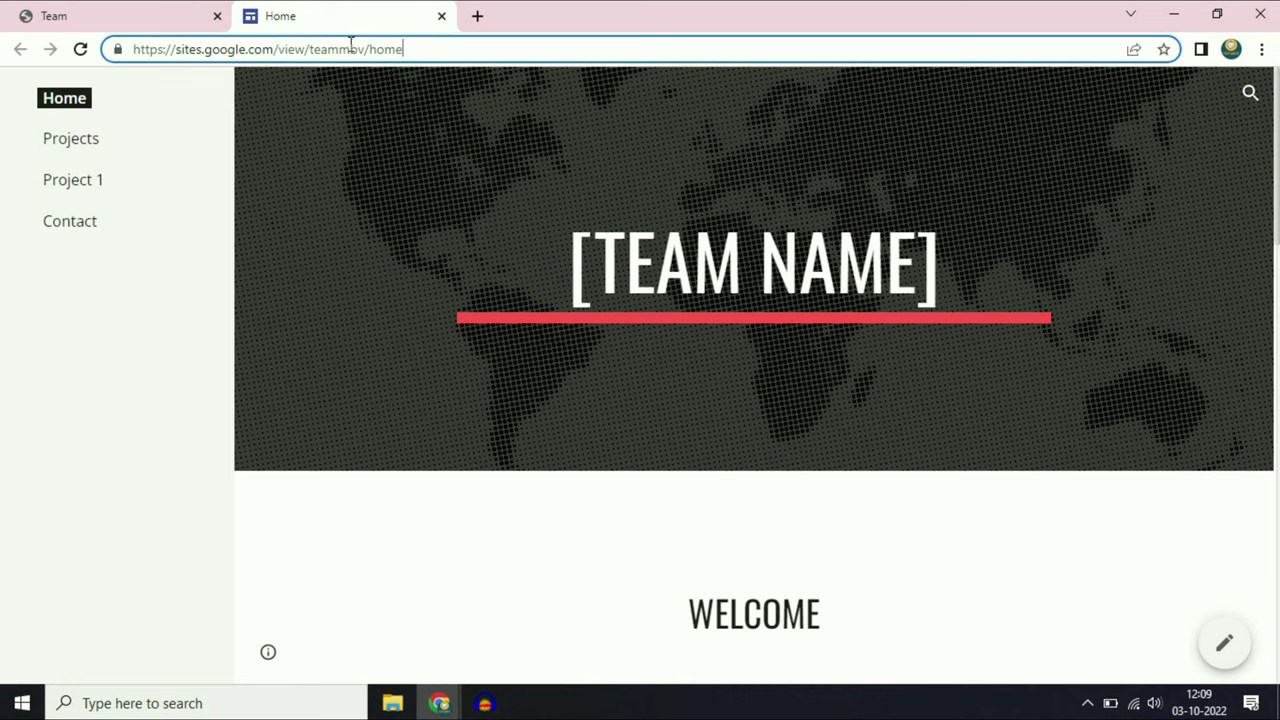
drag(363, 49, 195, 62)
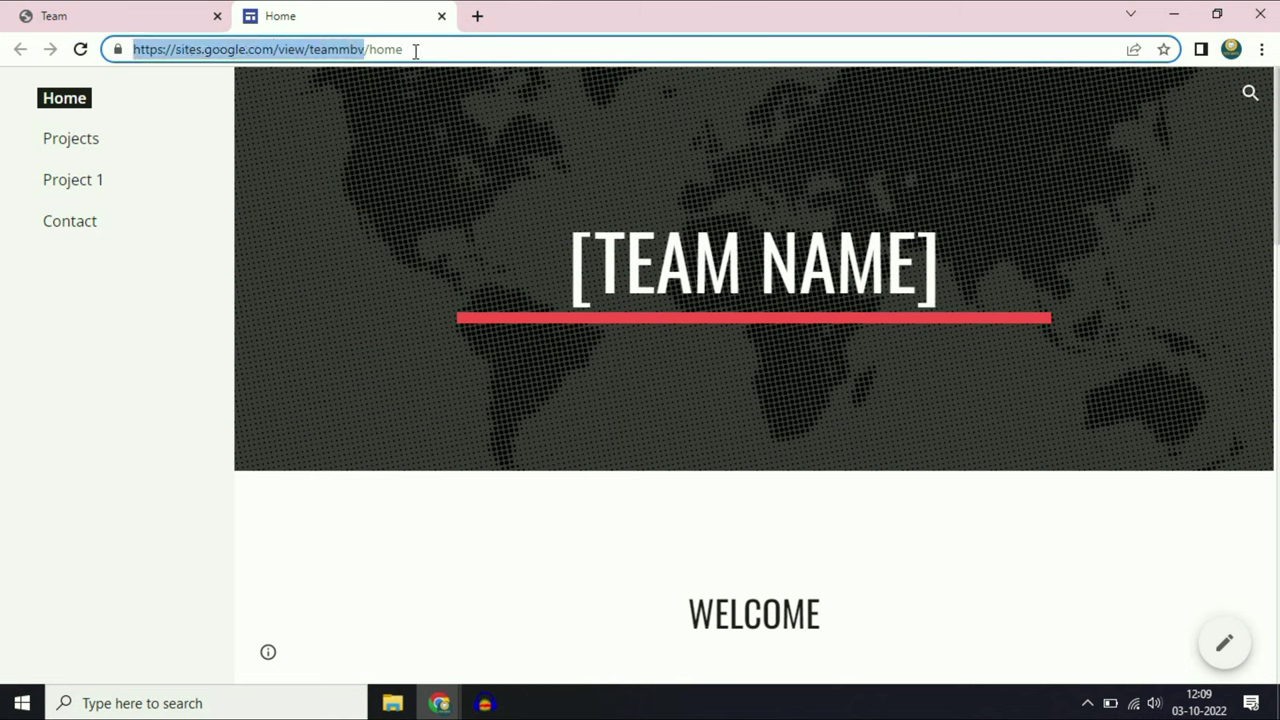
click(368, 49)
drag(360, 49, 134, 49)
key(ctrl+c)
Switch to the Google Analytics data stream setup and enter the copied team site address as the website URL
click(443, 700)
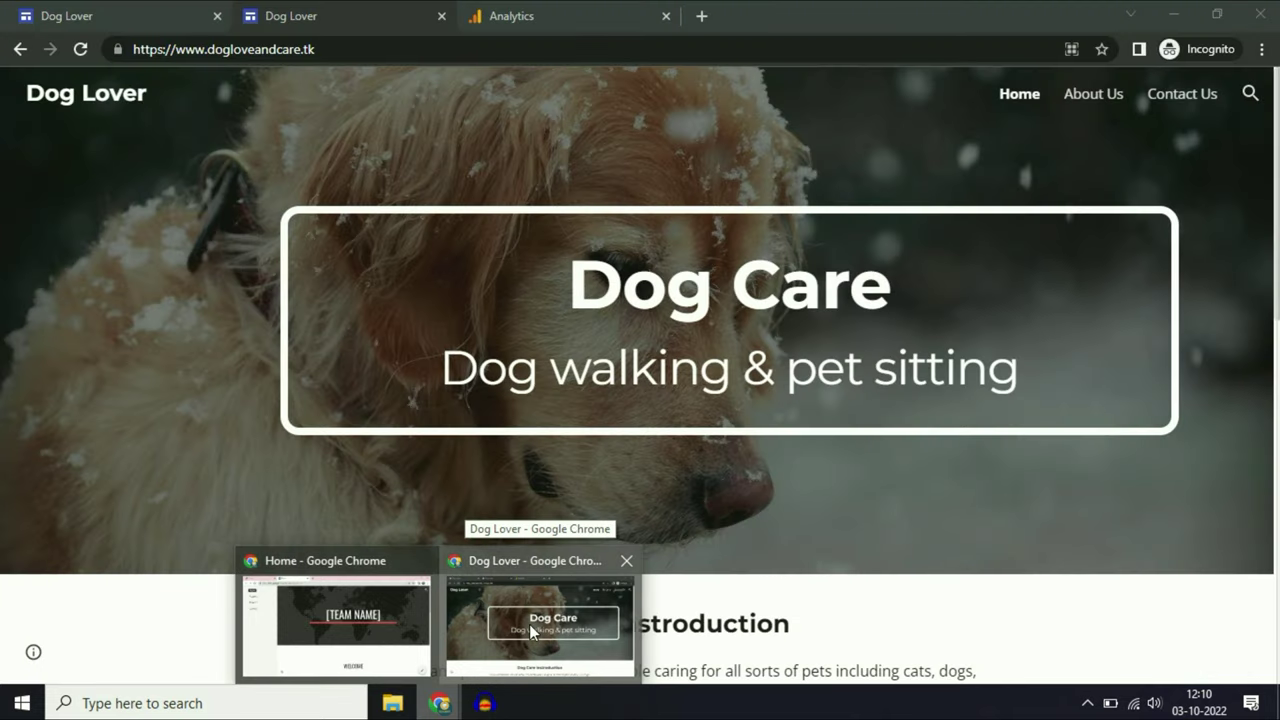
click(529, 624)
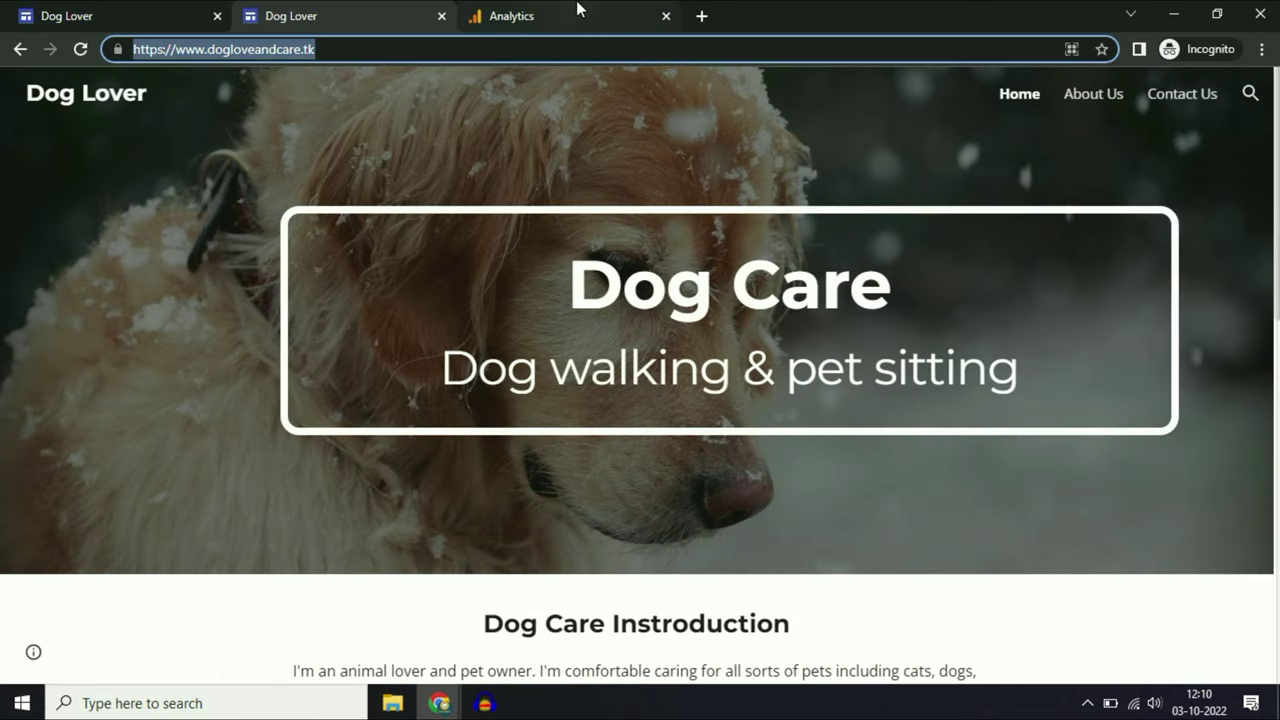
click(577, 9)
click(623, 254)
drag(631, 261, 383, 283)
key(ctrl+v)
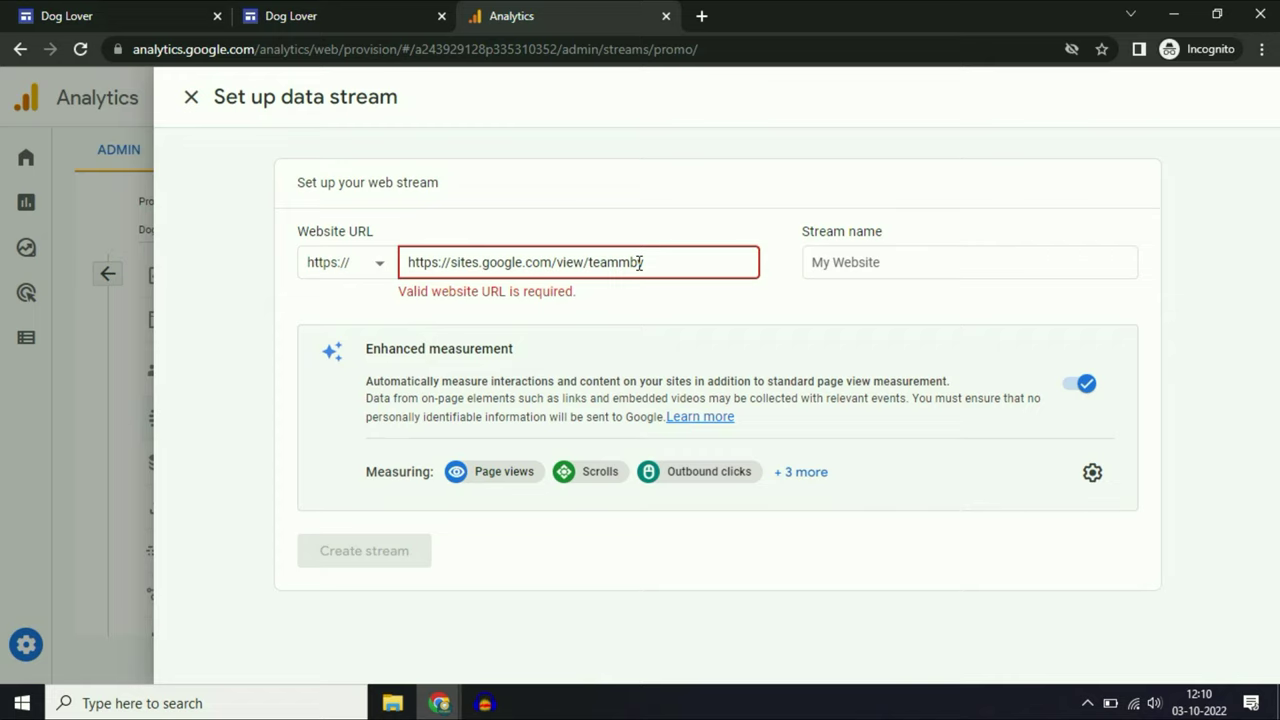
click(380, 263)
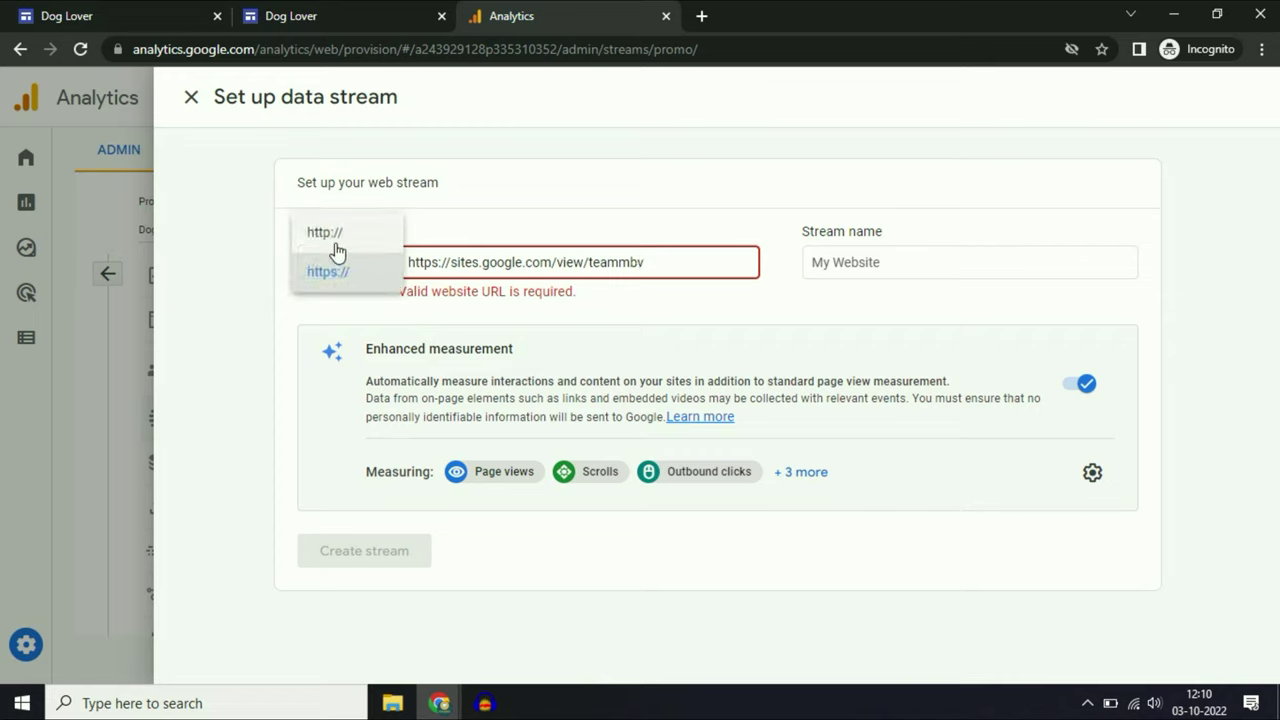
click(331, 276)
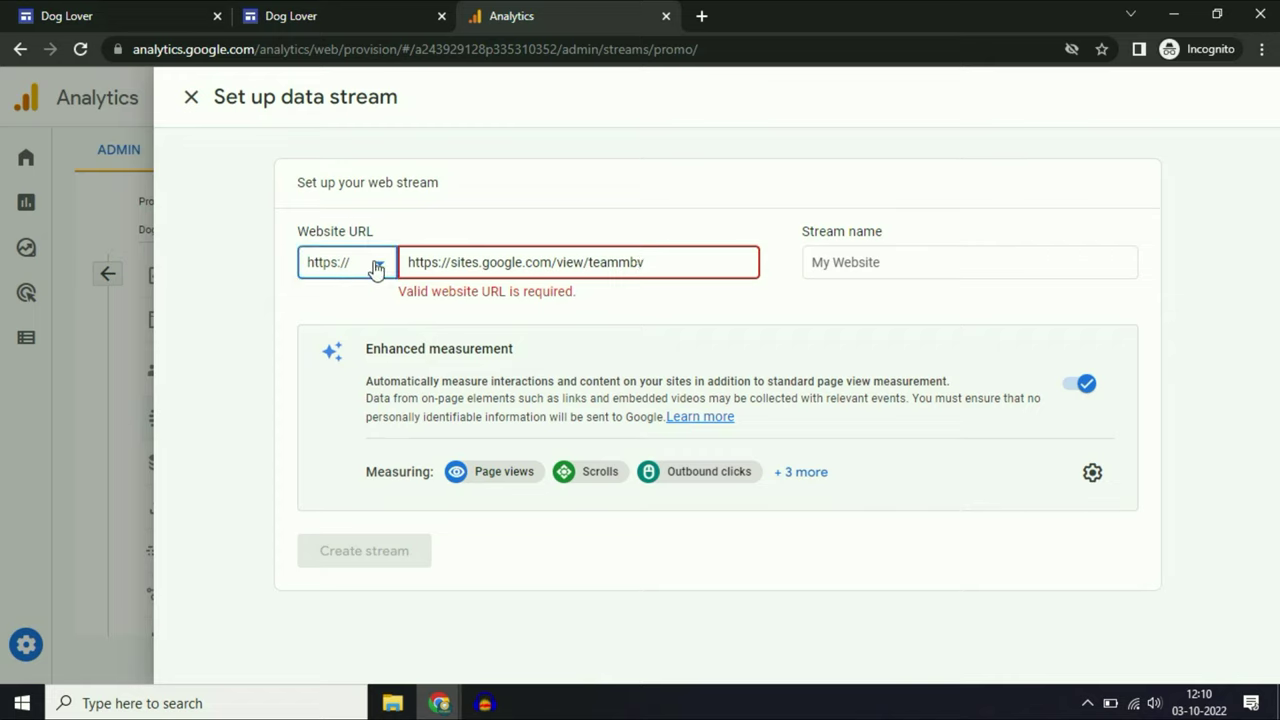
click(458, 262)
key(BackSpace)
key(BackSpace)
key(BackSpace)
key(BackSpace)
key(BackSpace)
key(BackSpace)
key(BackSpace)
key(BackSpace)
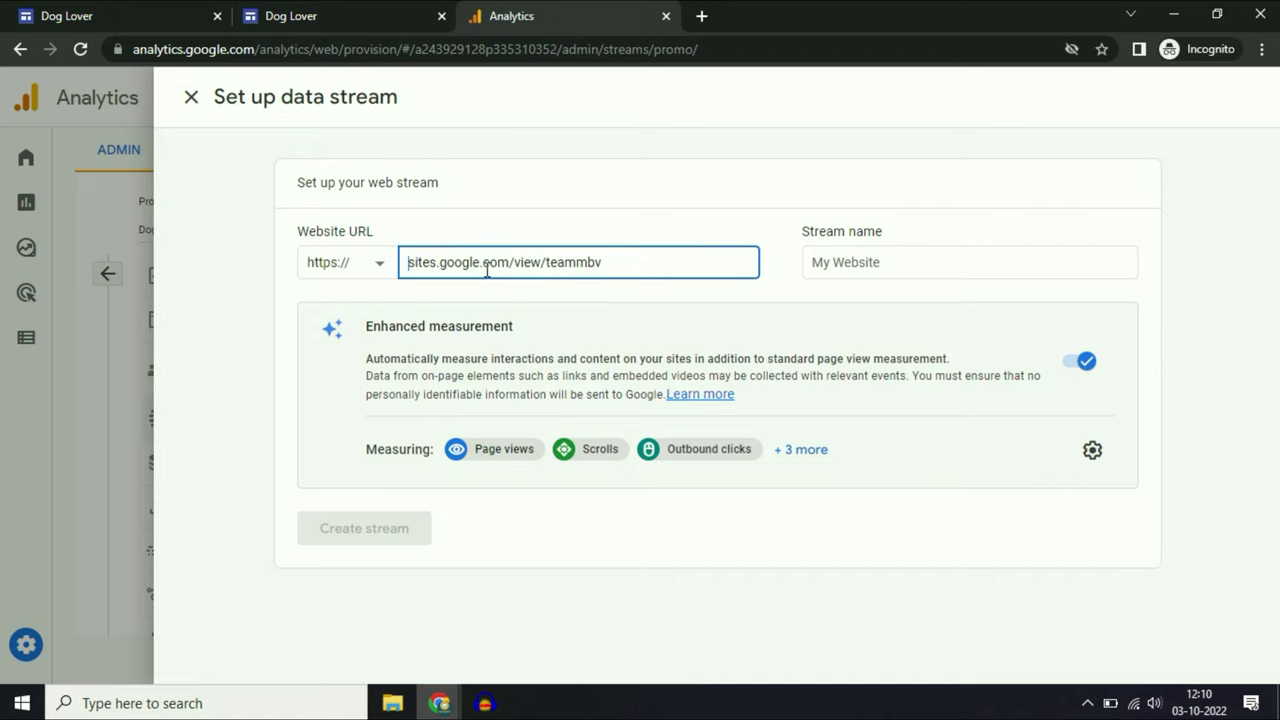
click(745, 297)
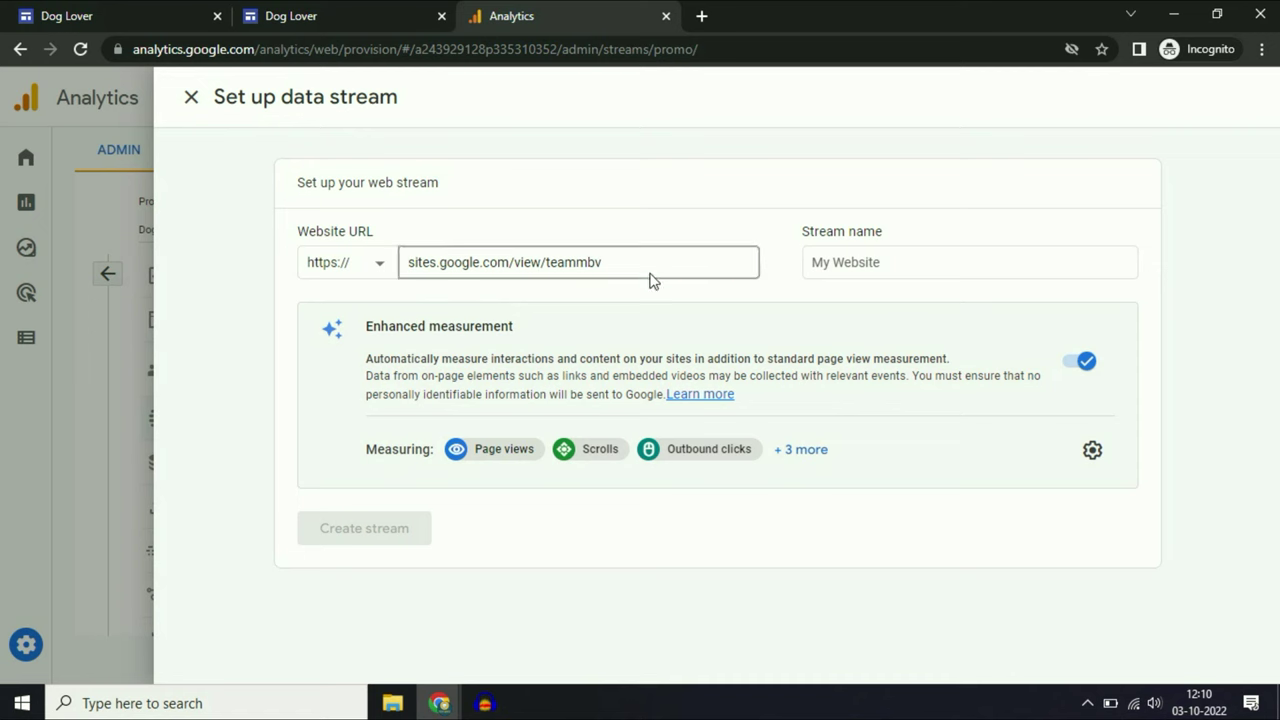
click(360, 14)
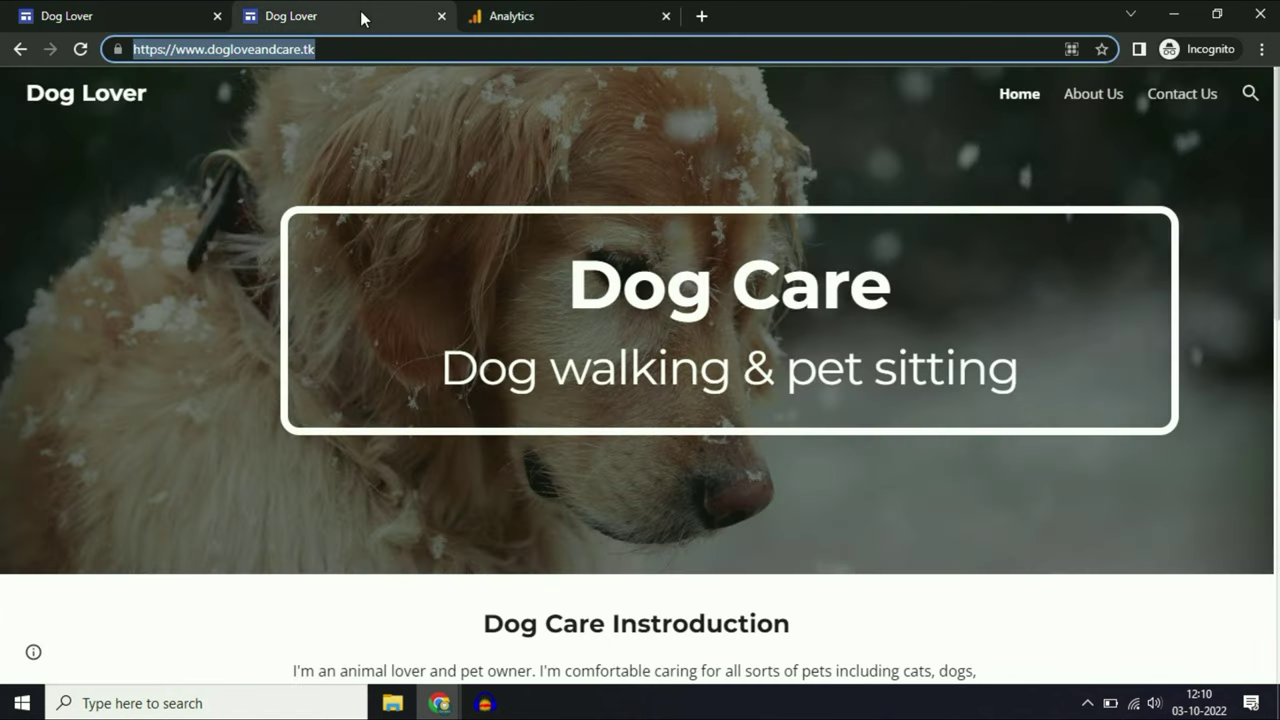
click(362, 49)
drag(172, 49, 346, 44)
key(ctrl+c)
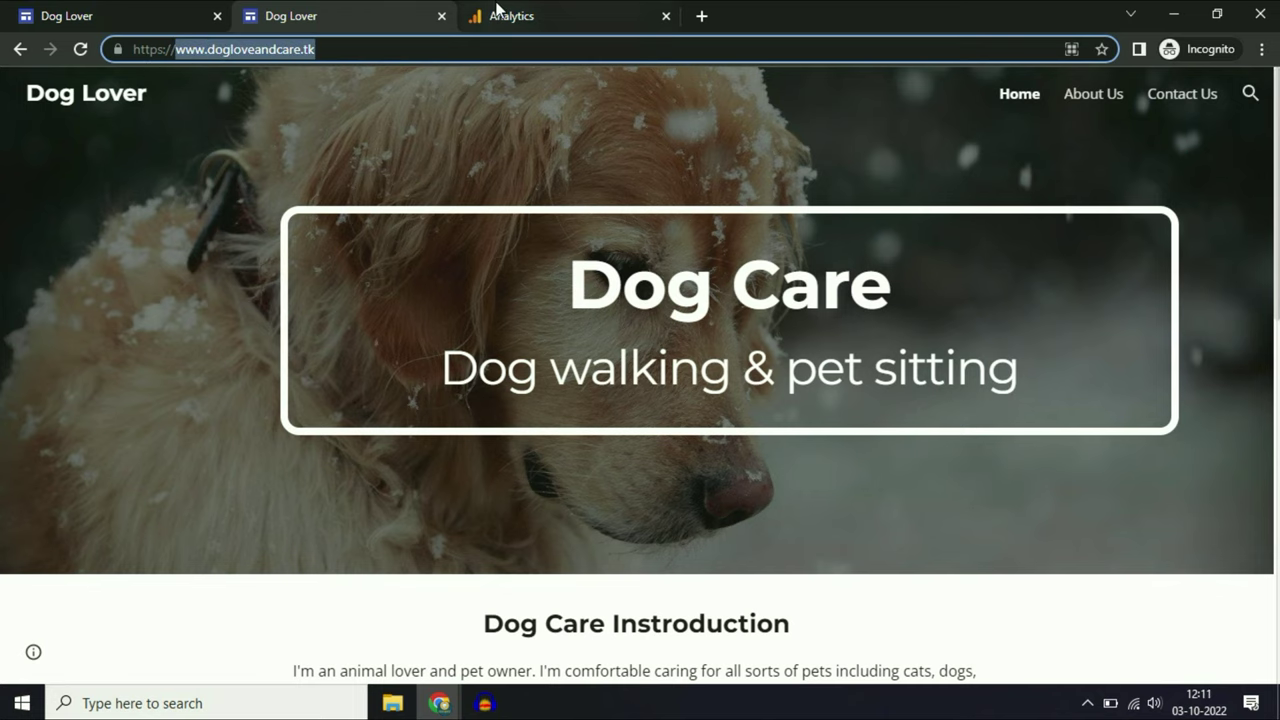
click(550, 14)
click(634, 262)
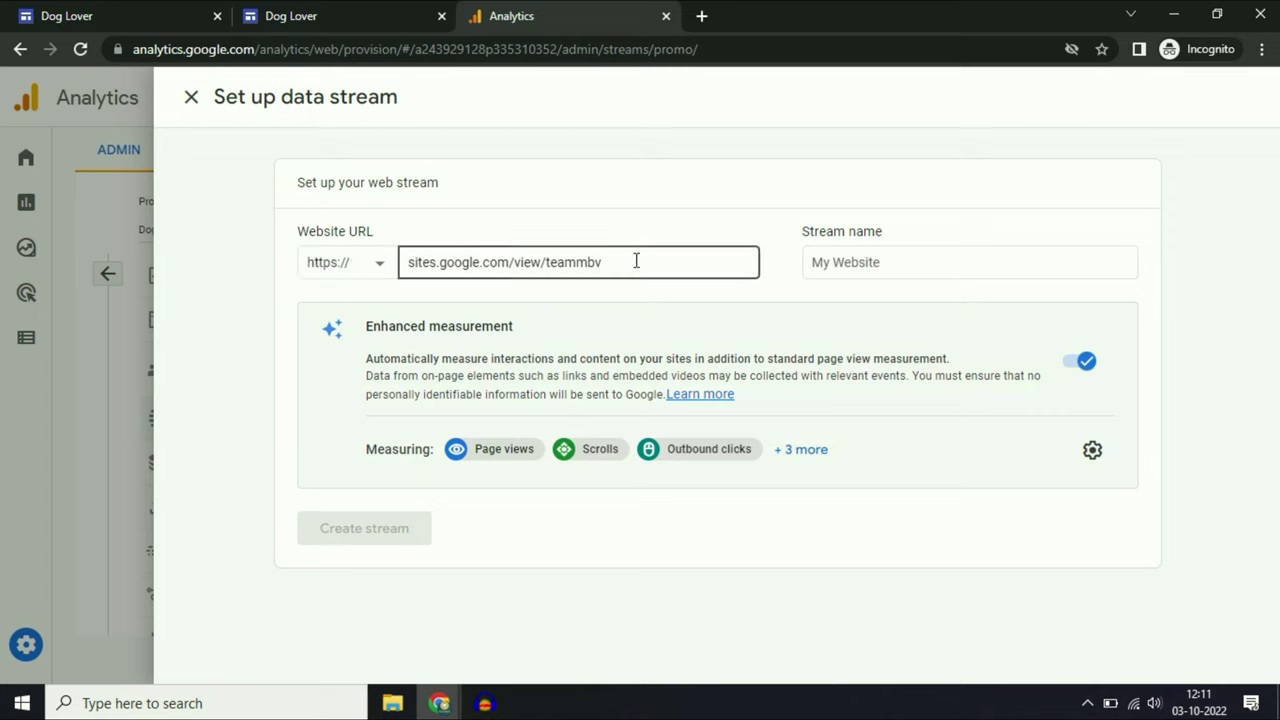
drag(634, 262, 409, 262)
key(ctrl+v)
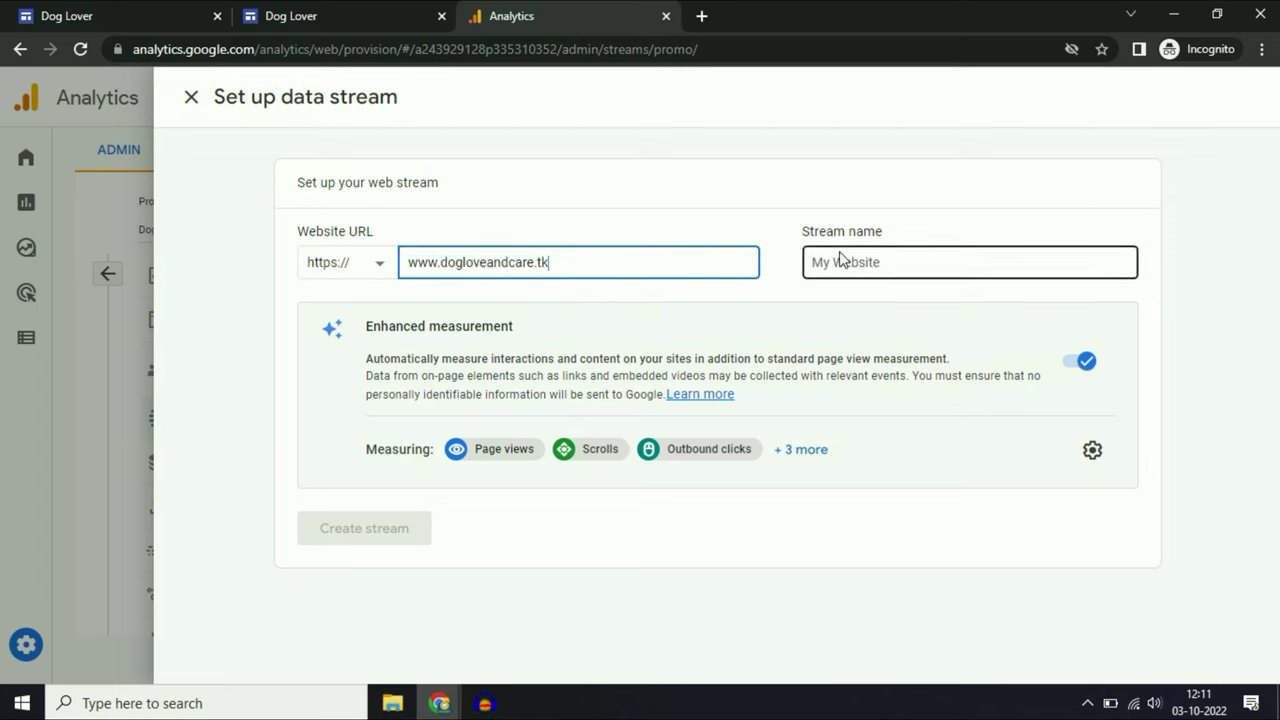
Name the web stream Dog love and Care and create it with Enhanced measurement enabled
click(880, 262)
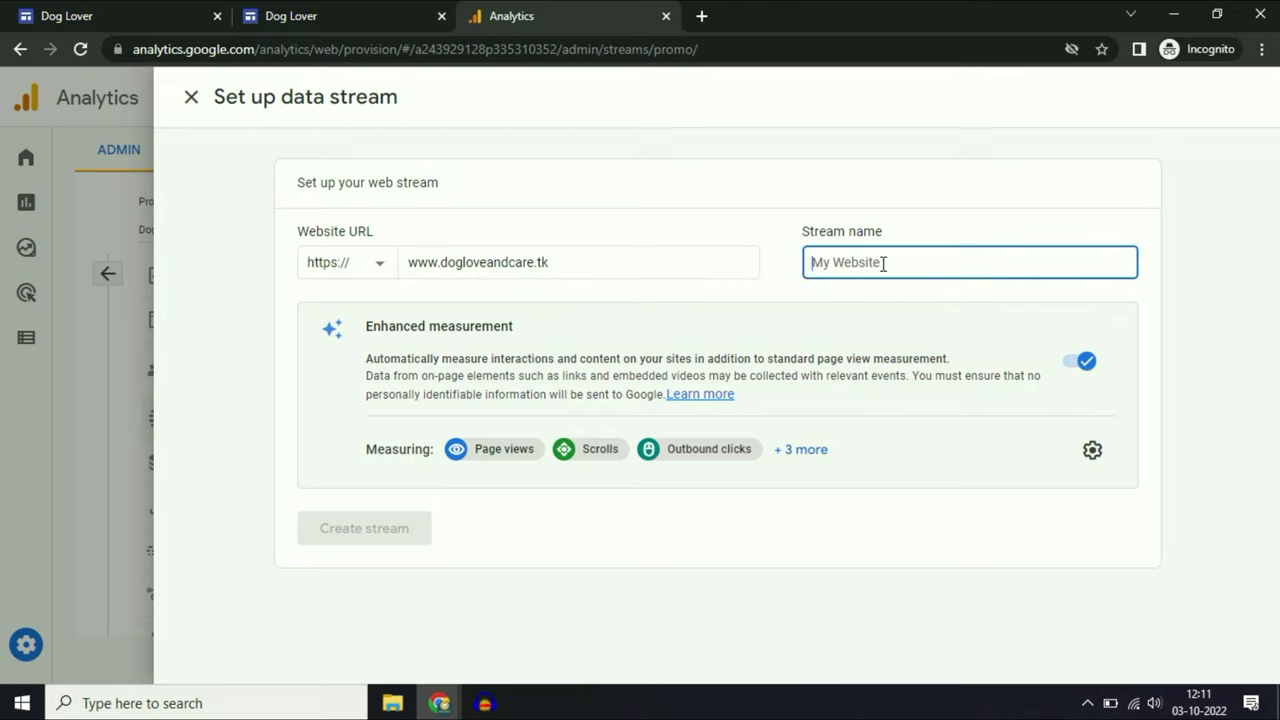
text(Dog love and Care)
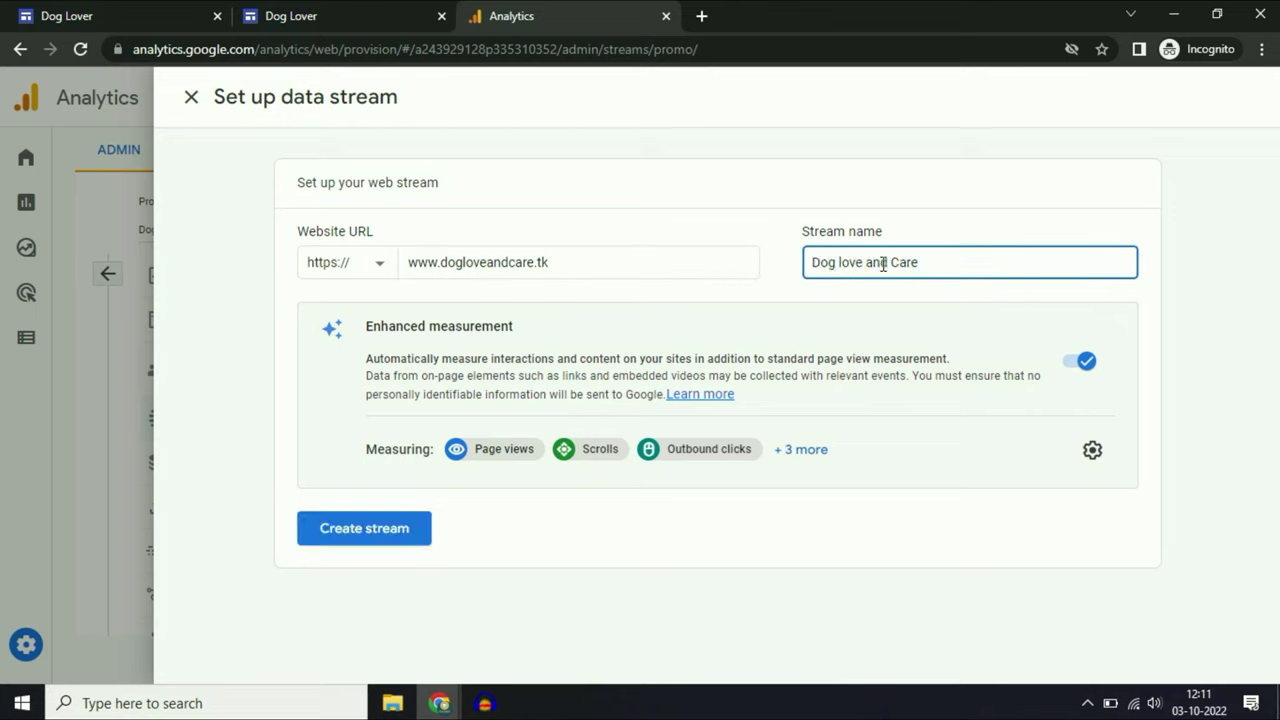
click(1080, 372)
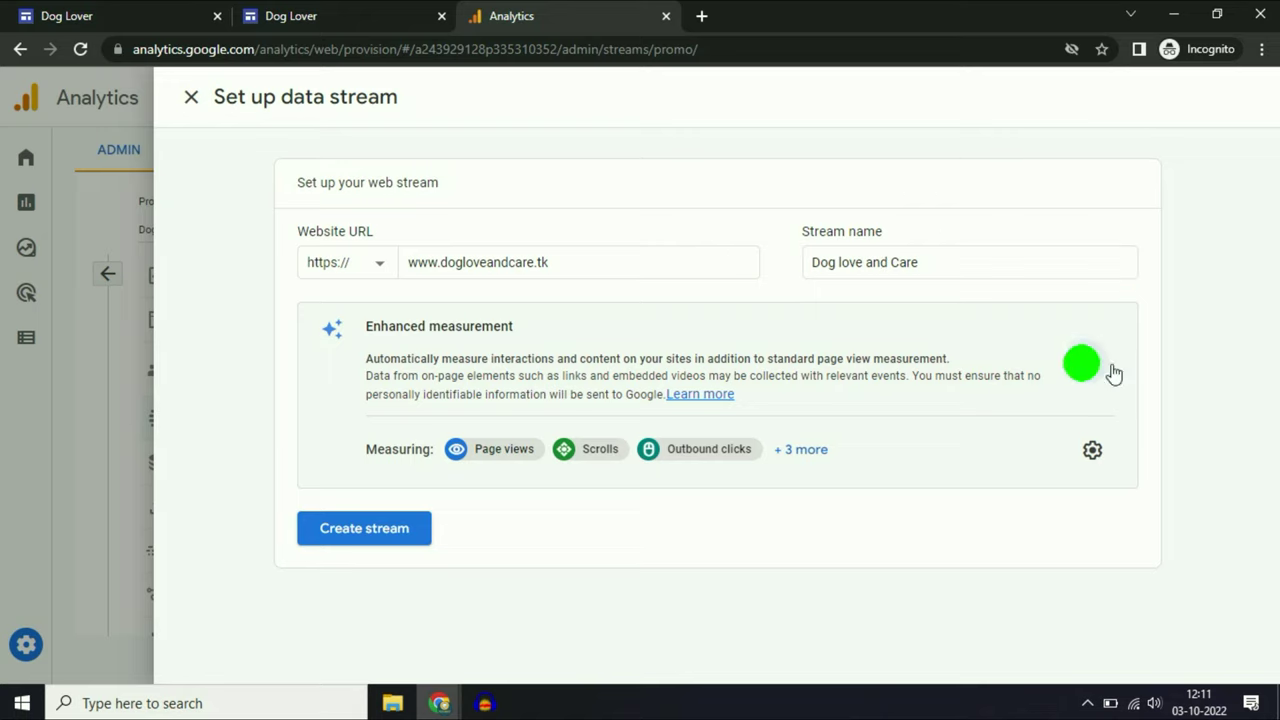
click(372, 527)
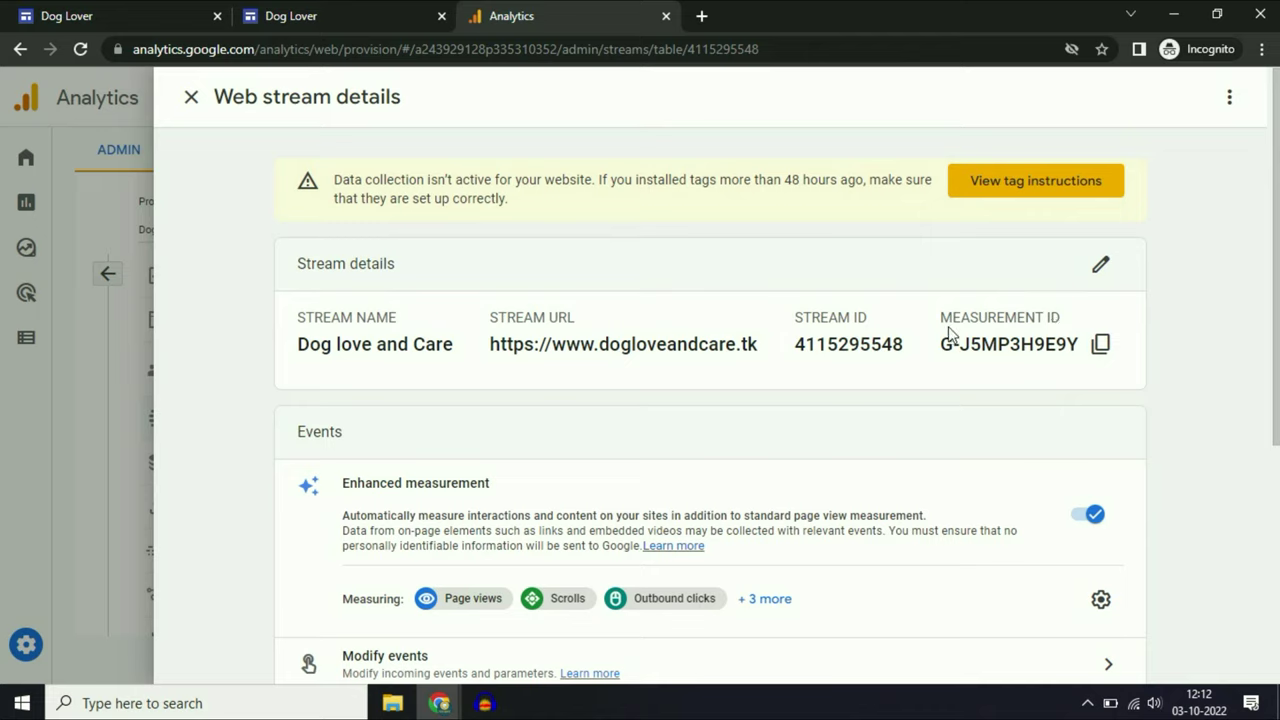
Copy the web stream's measurement ID and enter it in the Analytics settings of the Dog Care site in Google Sites
click(1101, 345)
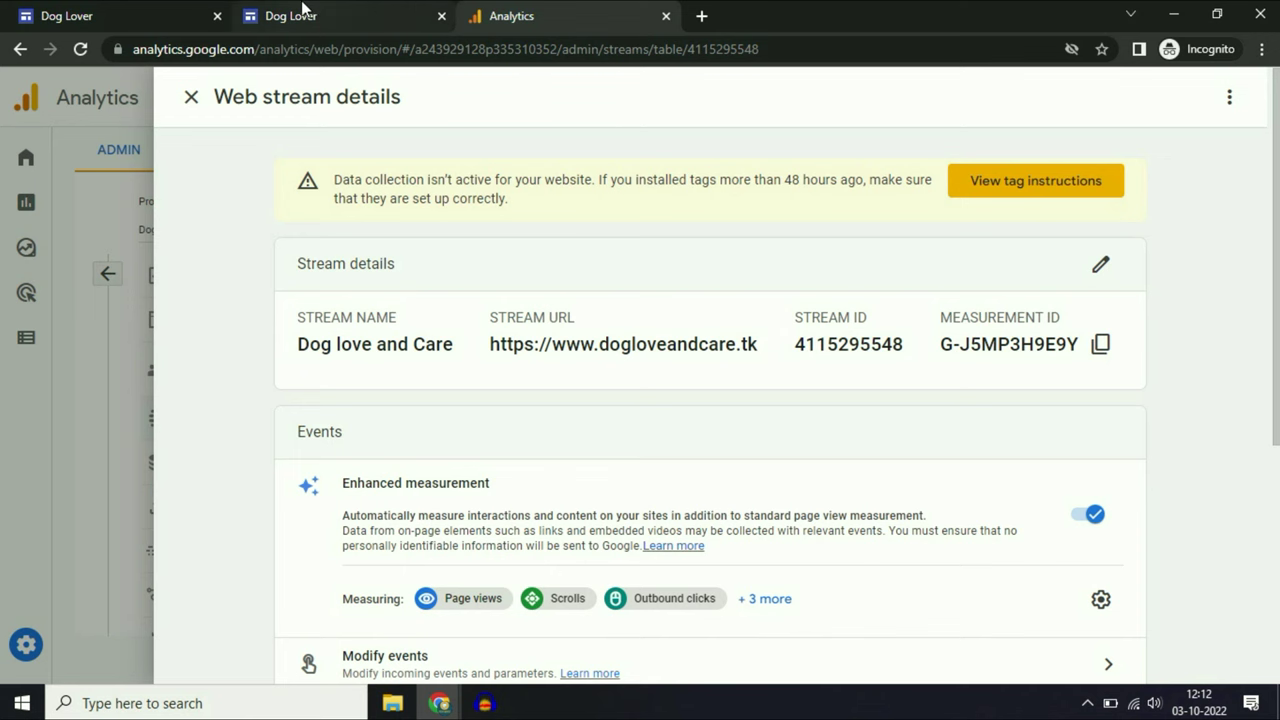
click(148, 20)
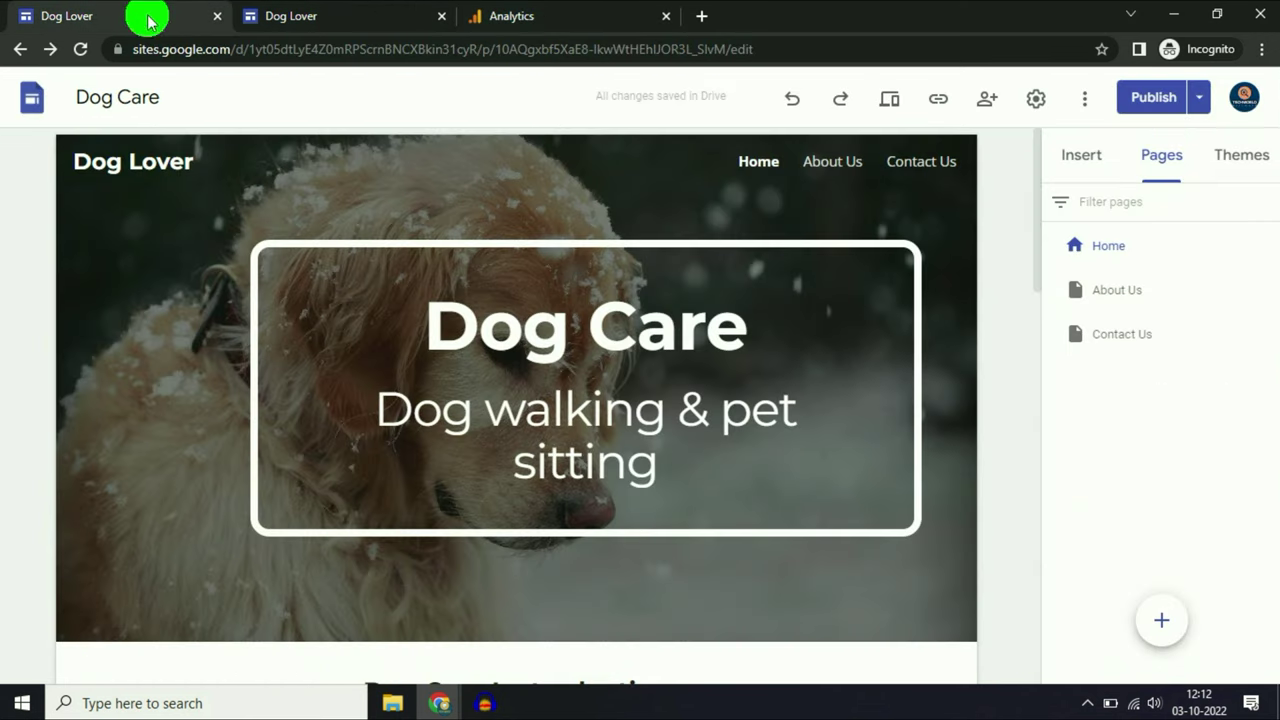
click(1037, 115)
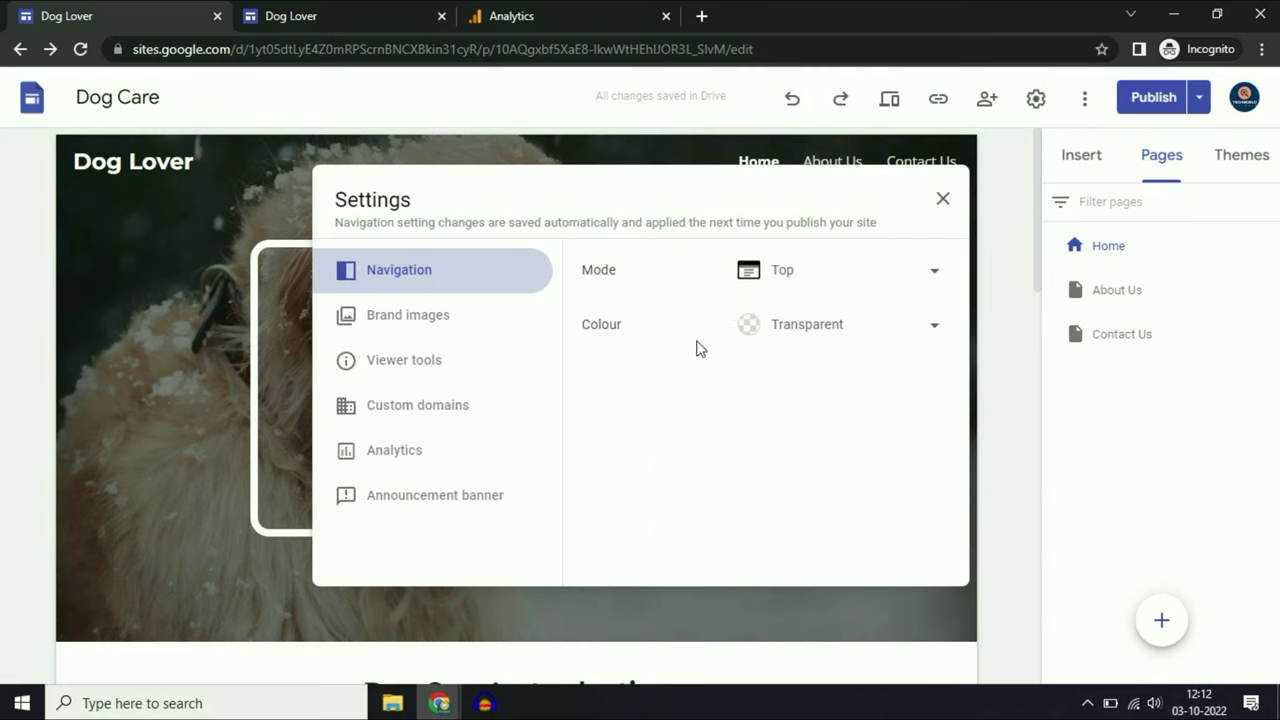
click(410, 452)
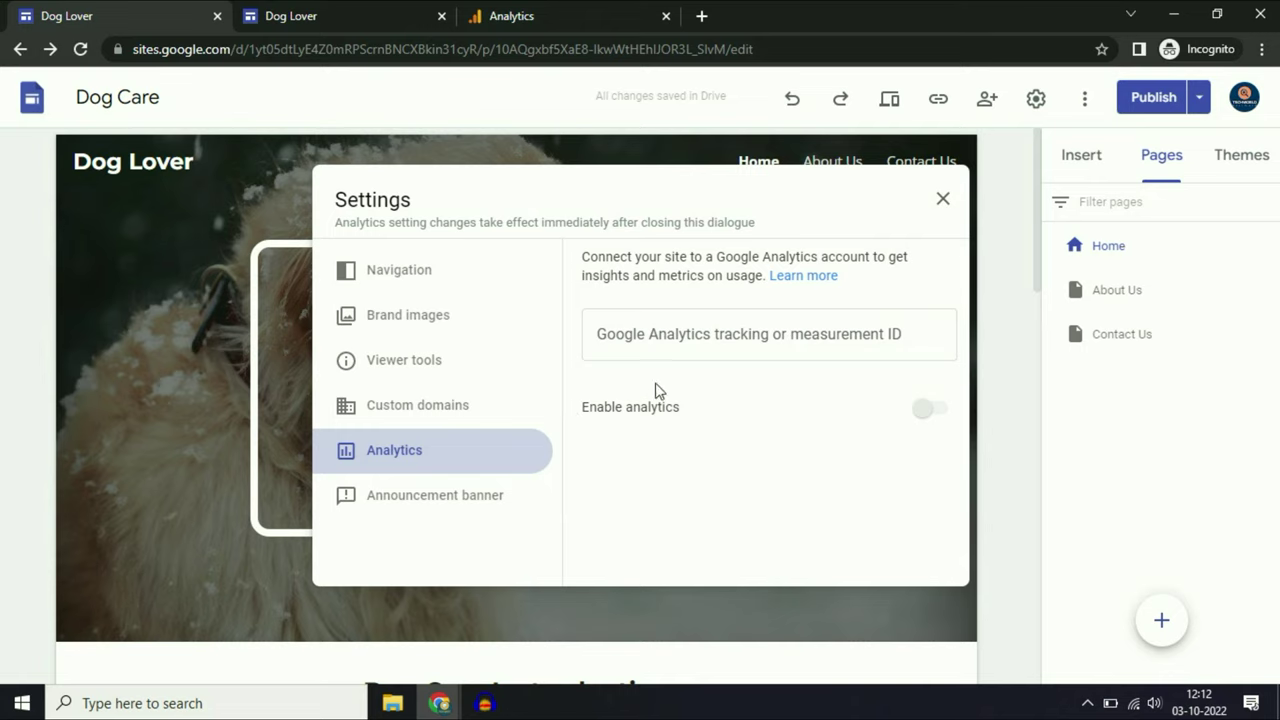
click(674, 337)
key(ctrl+v)
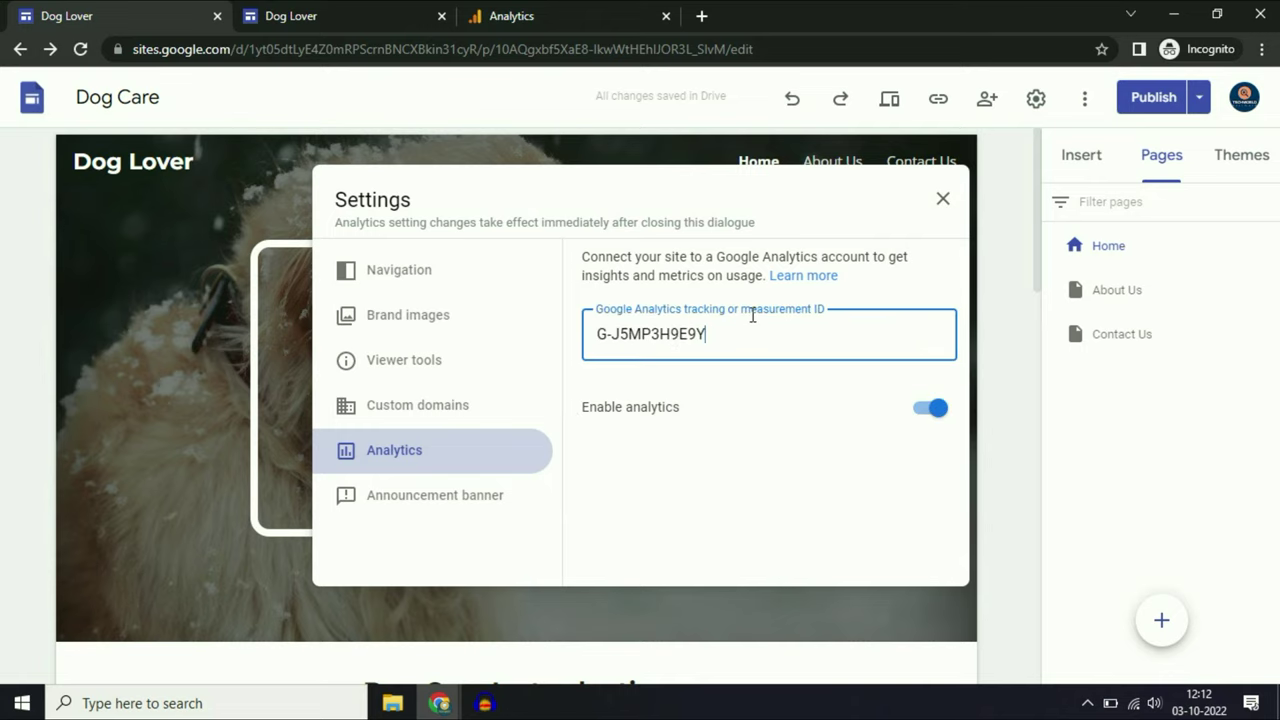
Compare the entered ID with the web stream's measurement ID, close the site's settings and return to Google Analytics
click(558, 14)
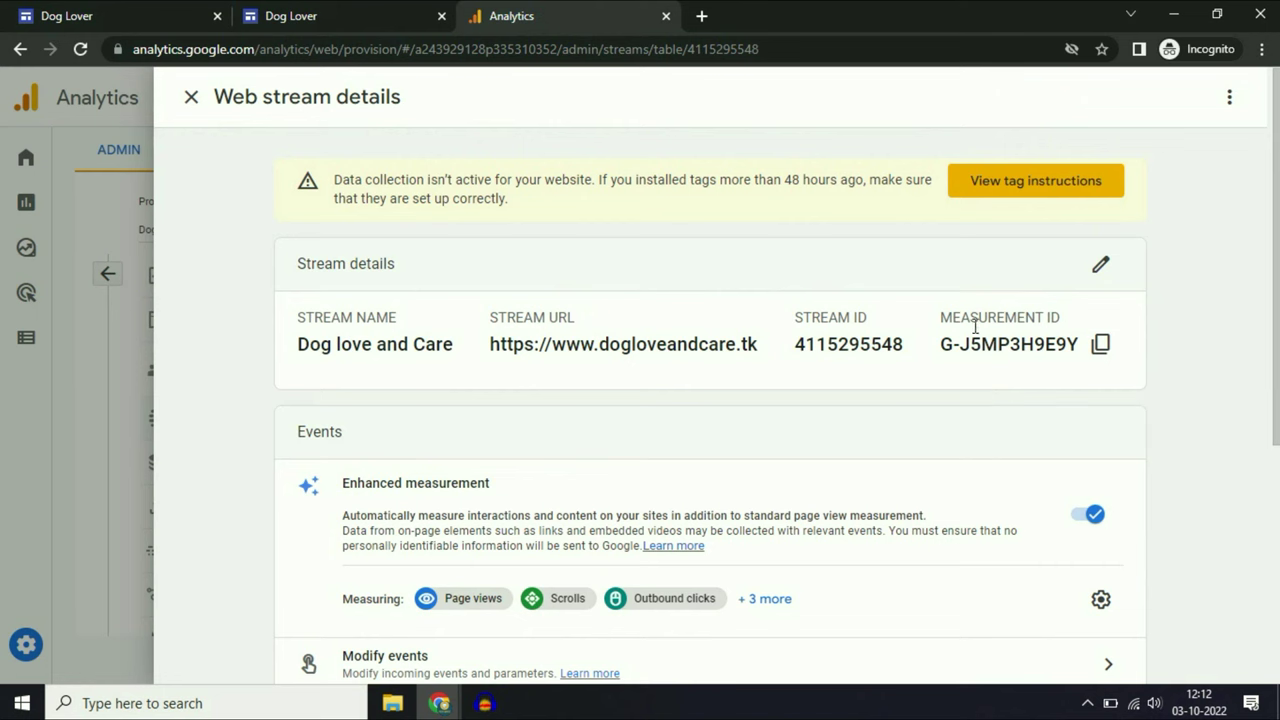
click(60, 15)
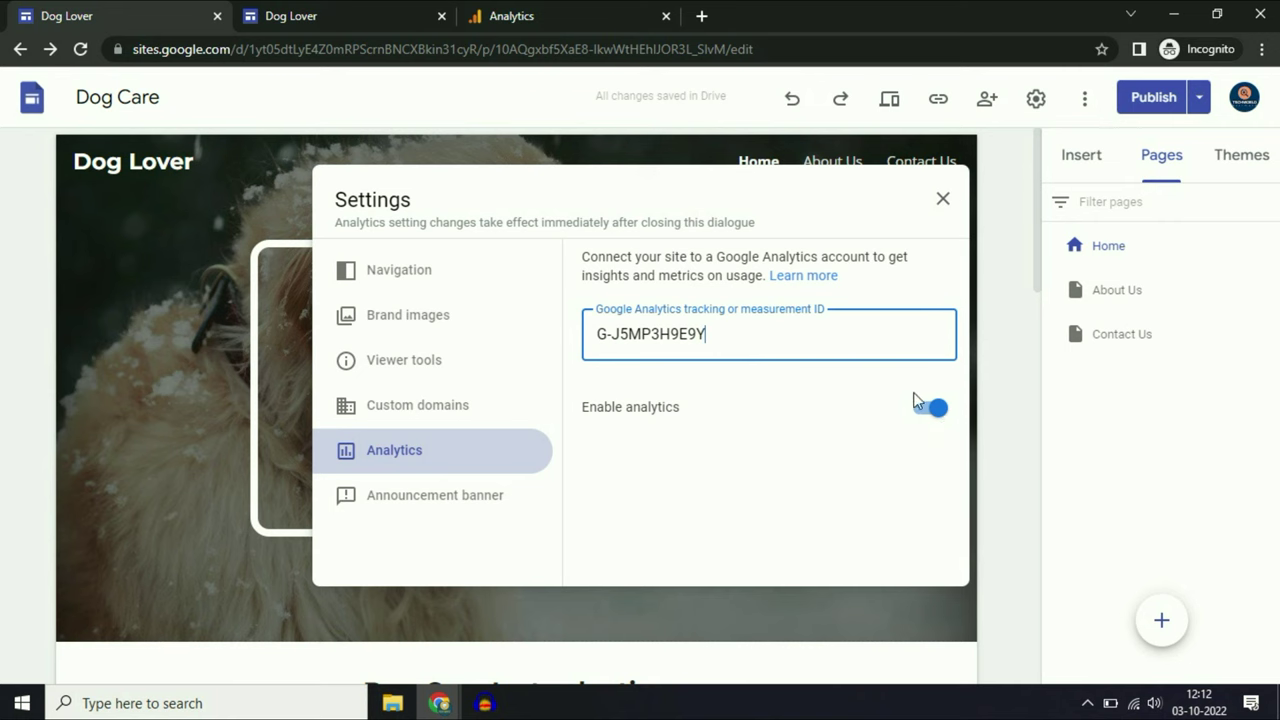
click(940, 205)
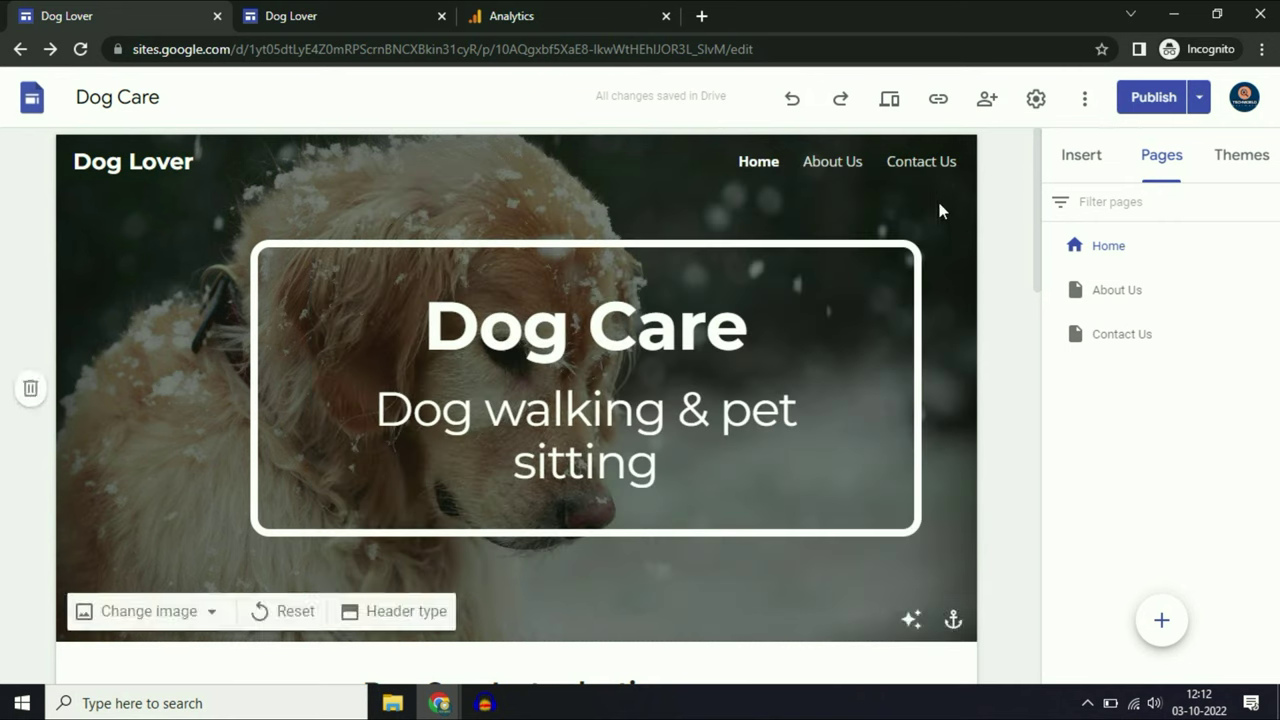
click(605, 14)
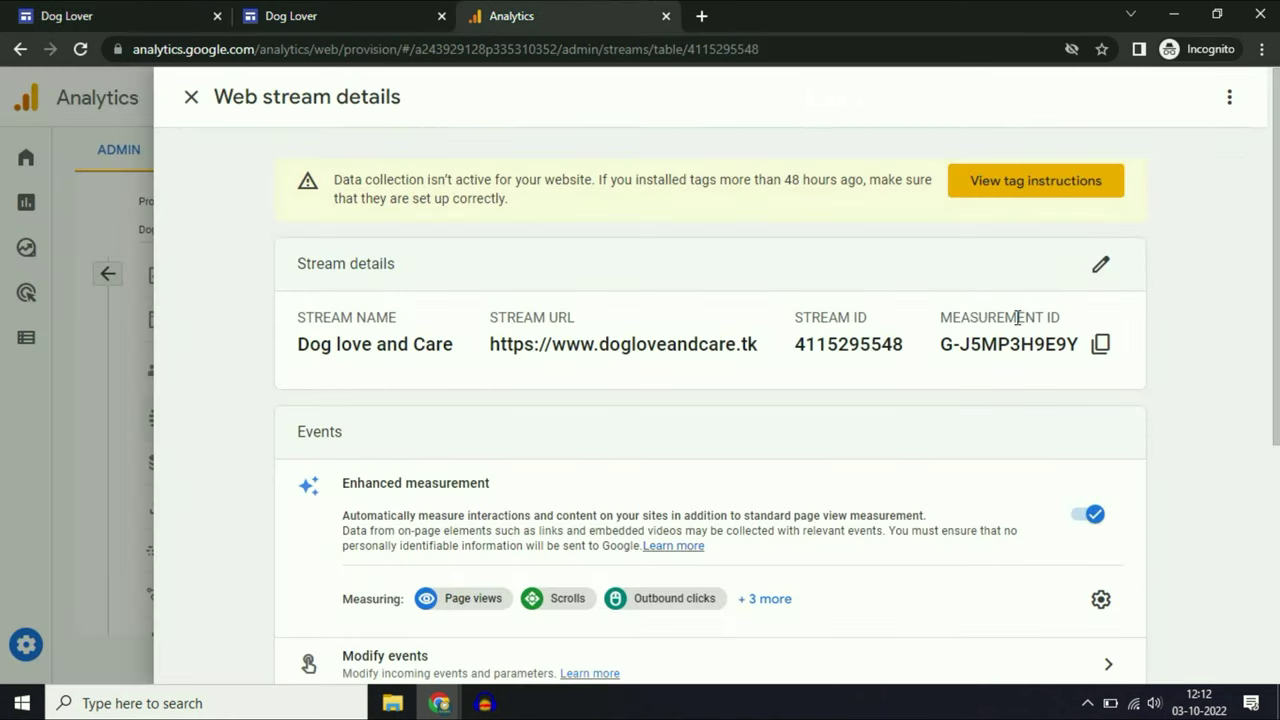
Close the web stream details, go to the home page of the Doglove and Care property and reload it
click(190, 96)
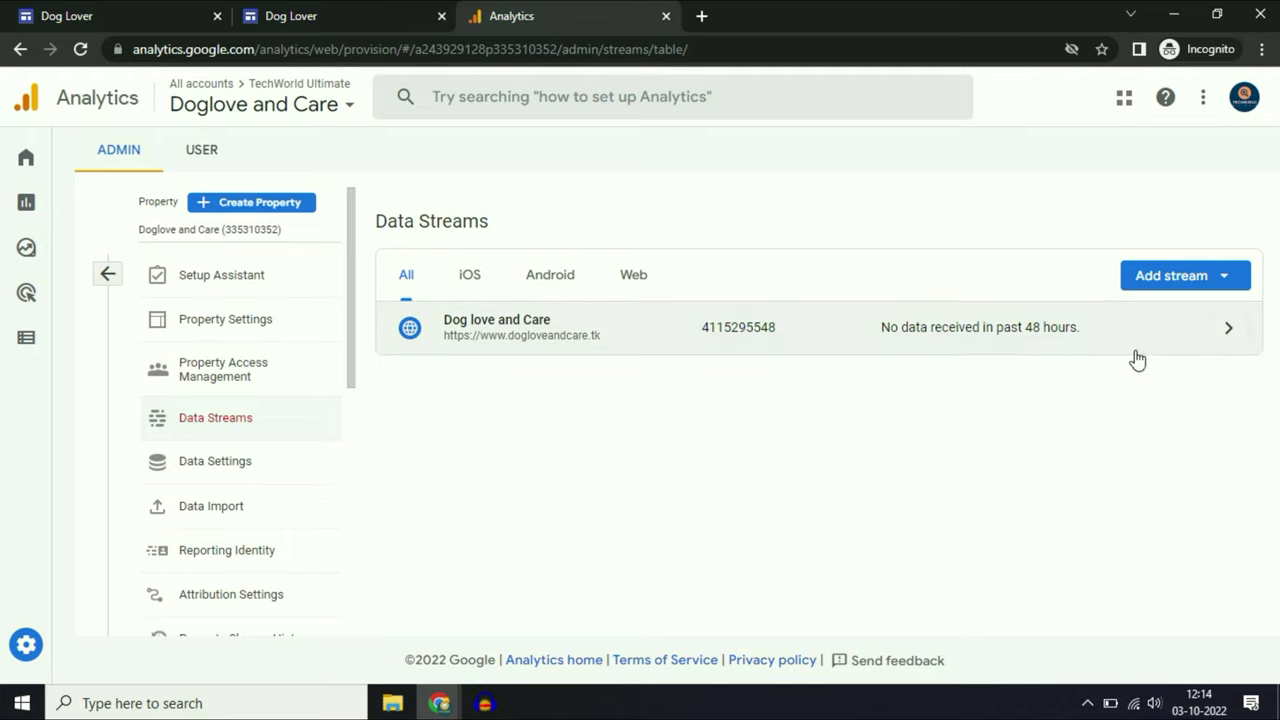
click(27, 162)
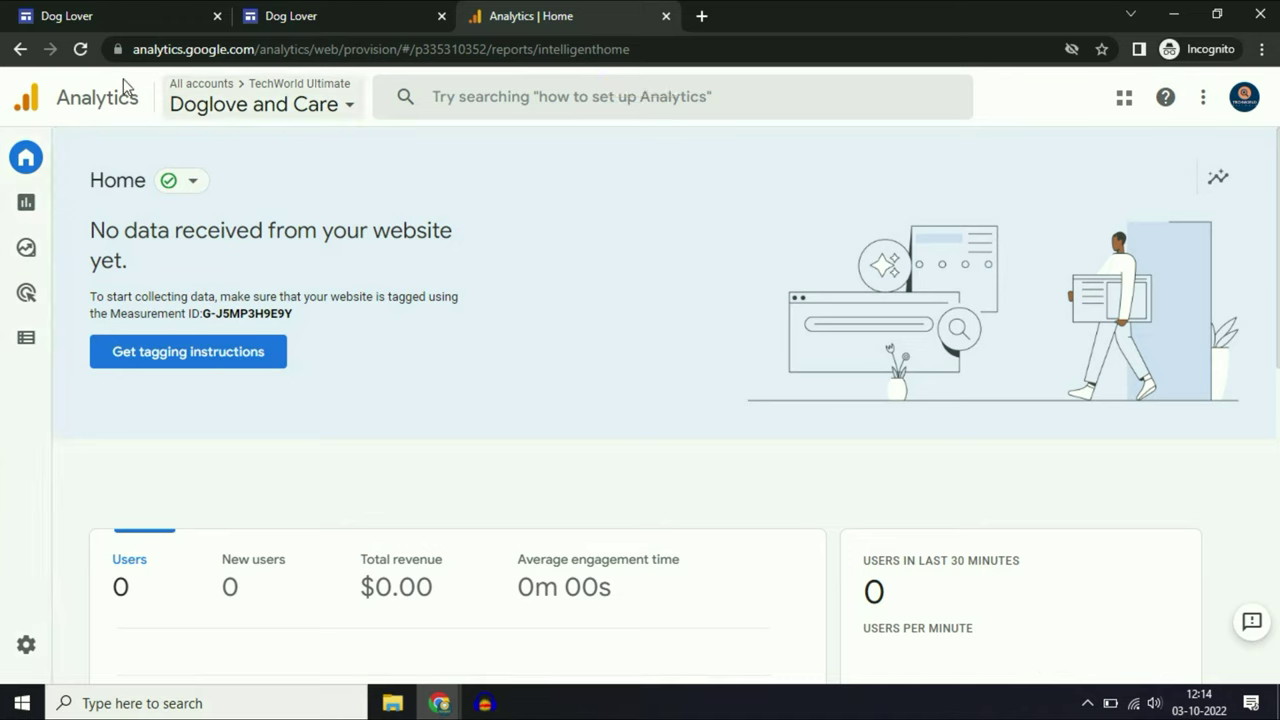
click(80, 48)
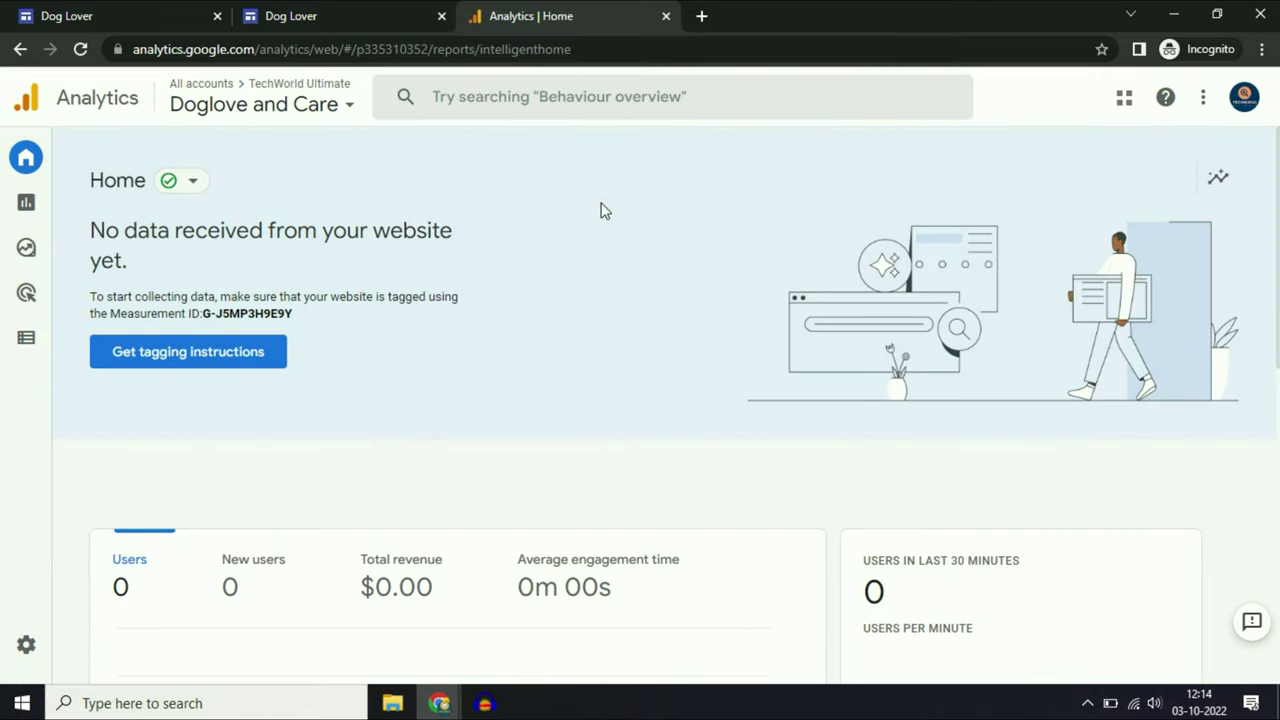
click(1146, 144)
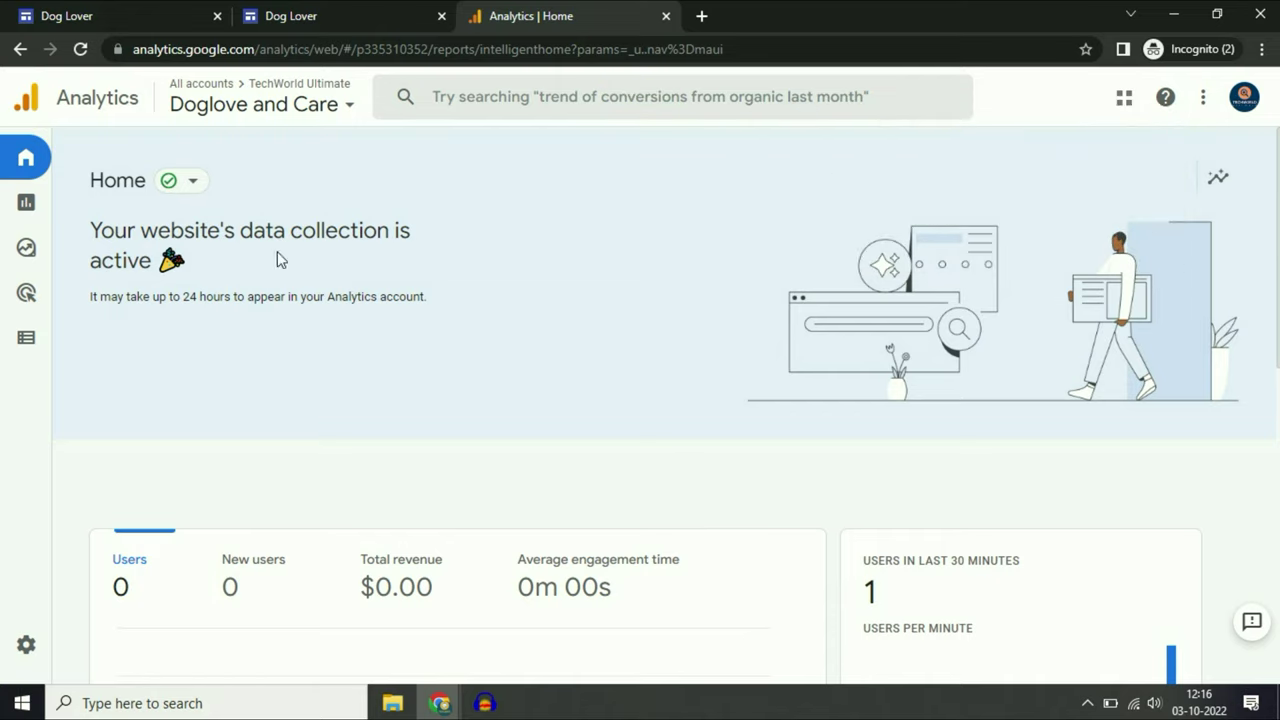
Check the website's data collection status and the number of users in the last 30 minutes on the Analytics home page
drag(92, 230, 417, 266)
click(337, 237)
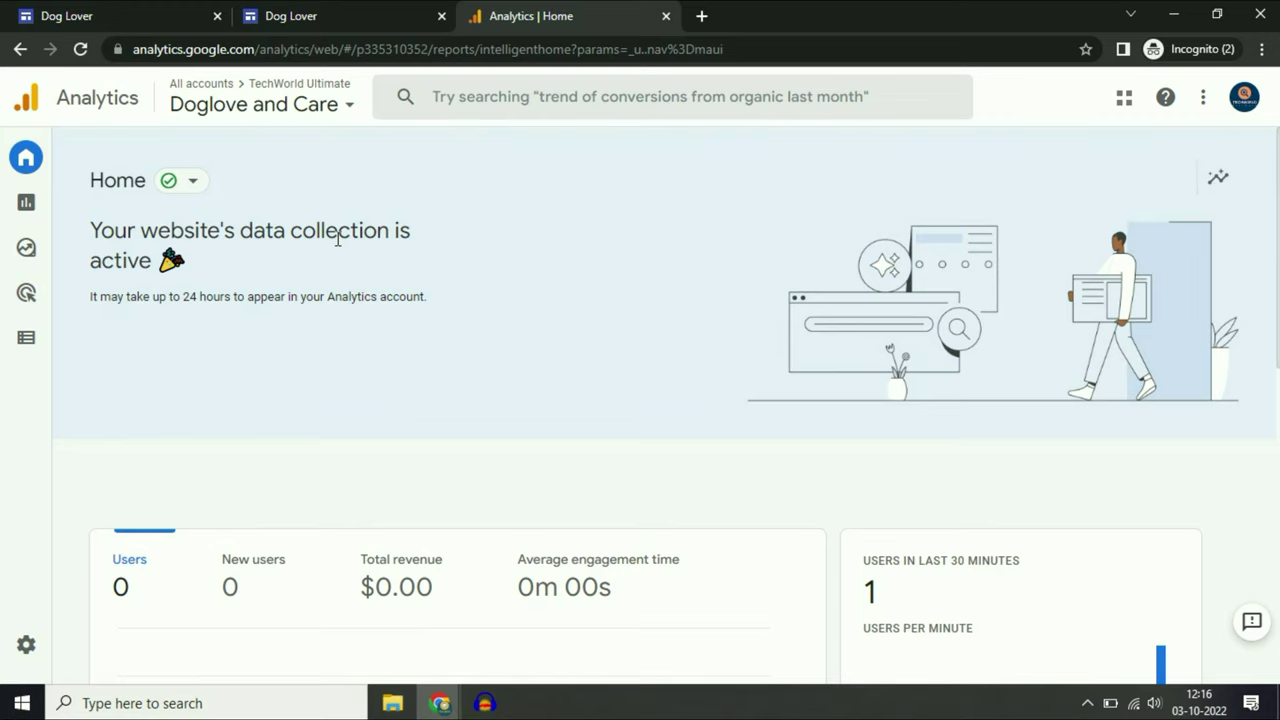
scroll(337, 240, down, 2)
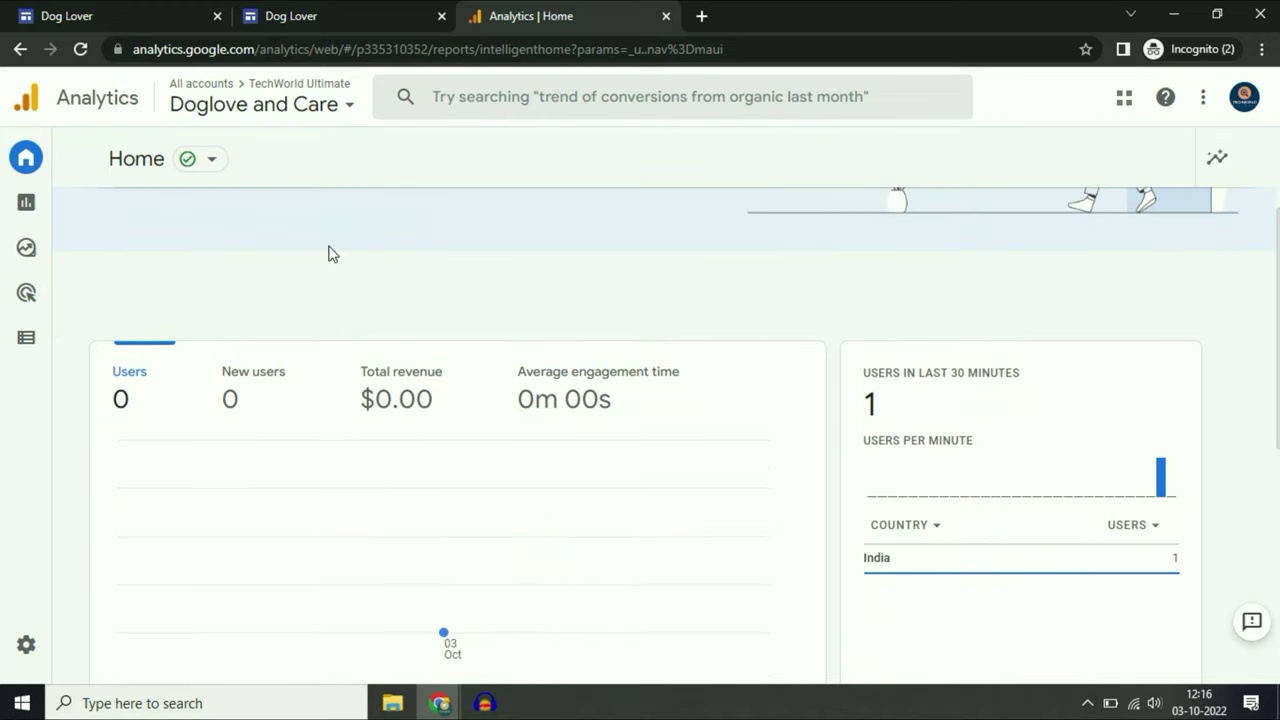
double_click(863, 403)
click(872, 410)
scroll(611, 298, up, 2)
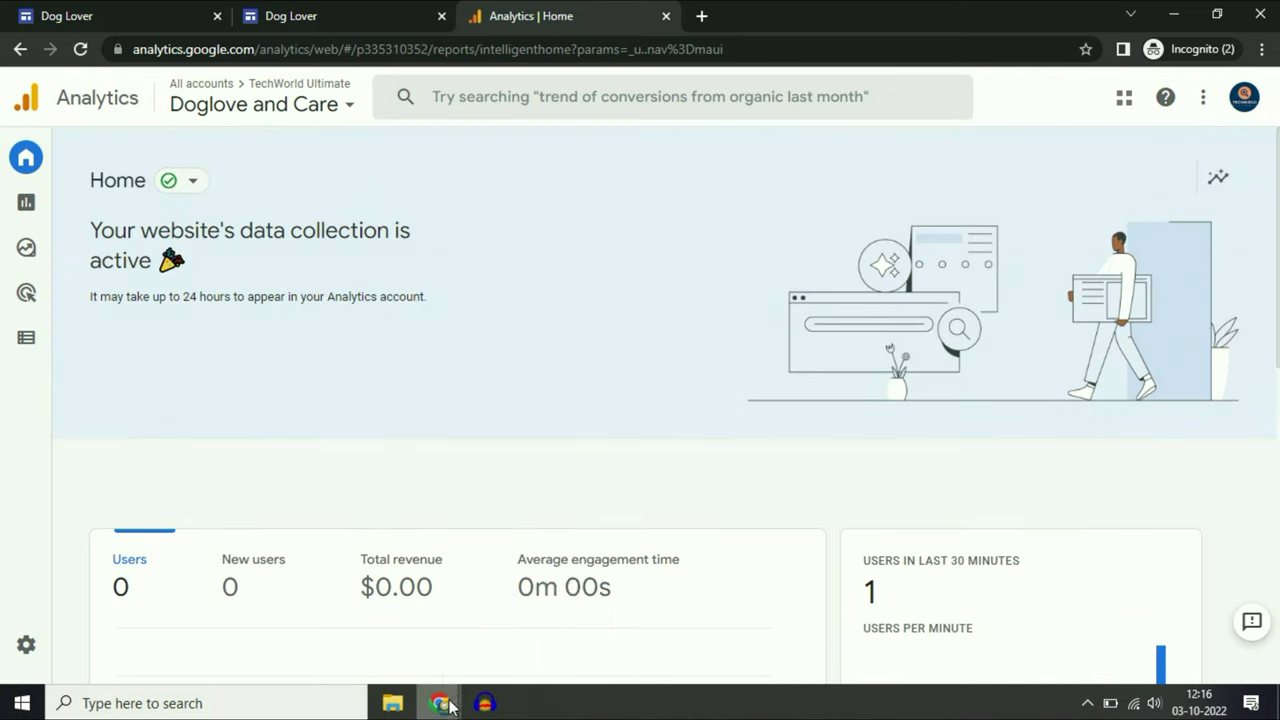
Bring up the separate browser window showing the Dog Lover site's About Us page, view it over Analytics and close it
mouse_move(445, 708)
click(626, 623)
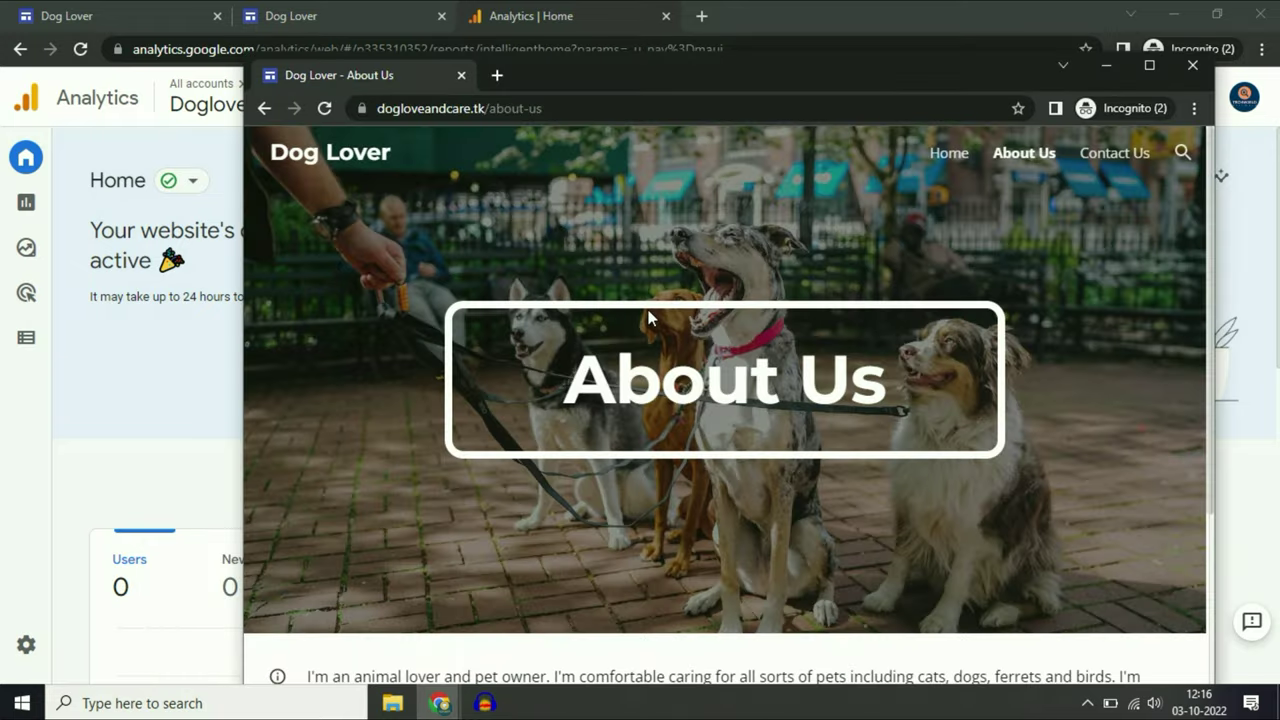
drag(835, 83, 657, 140)
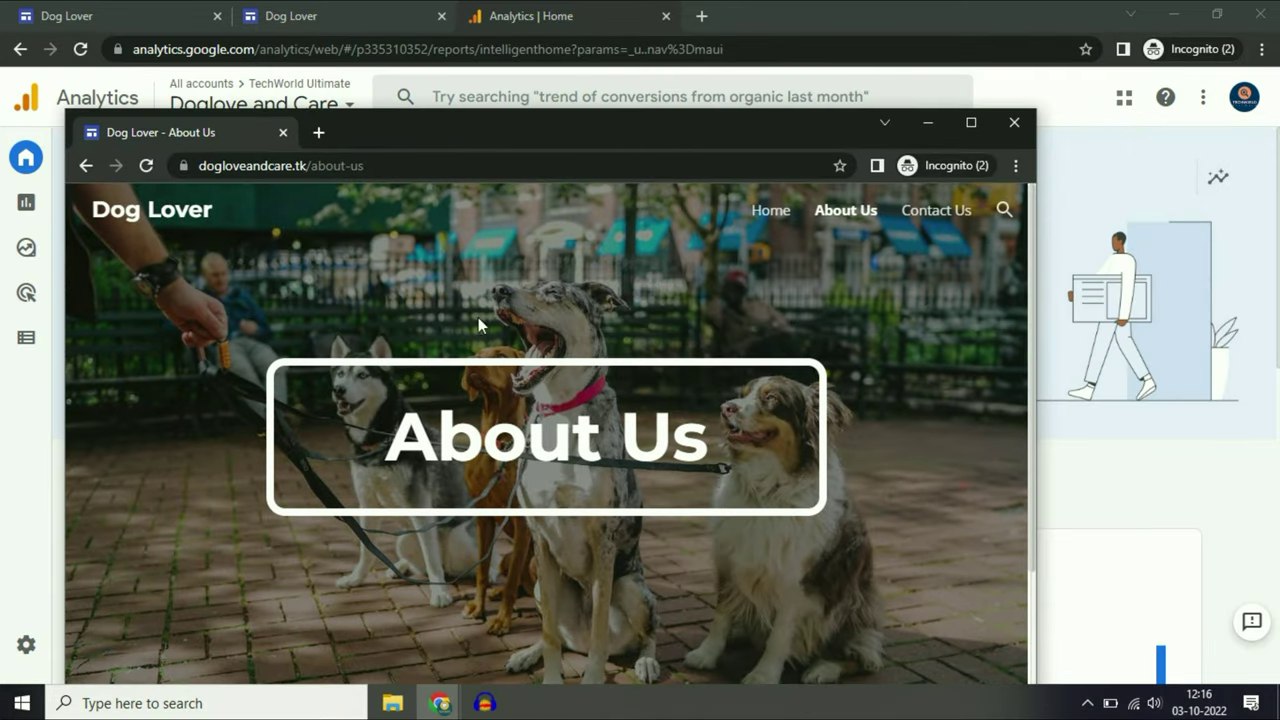
click(1014, 122)
Review the 30-minute user count again, along with the data collection message on the home page
scroll(1040, 490, down, 3)
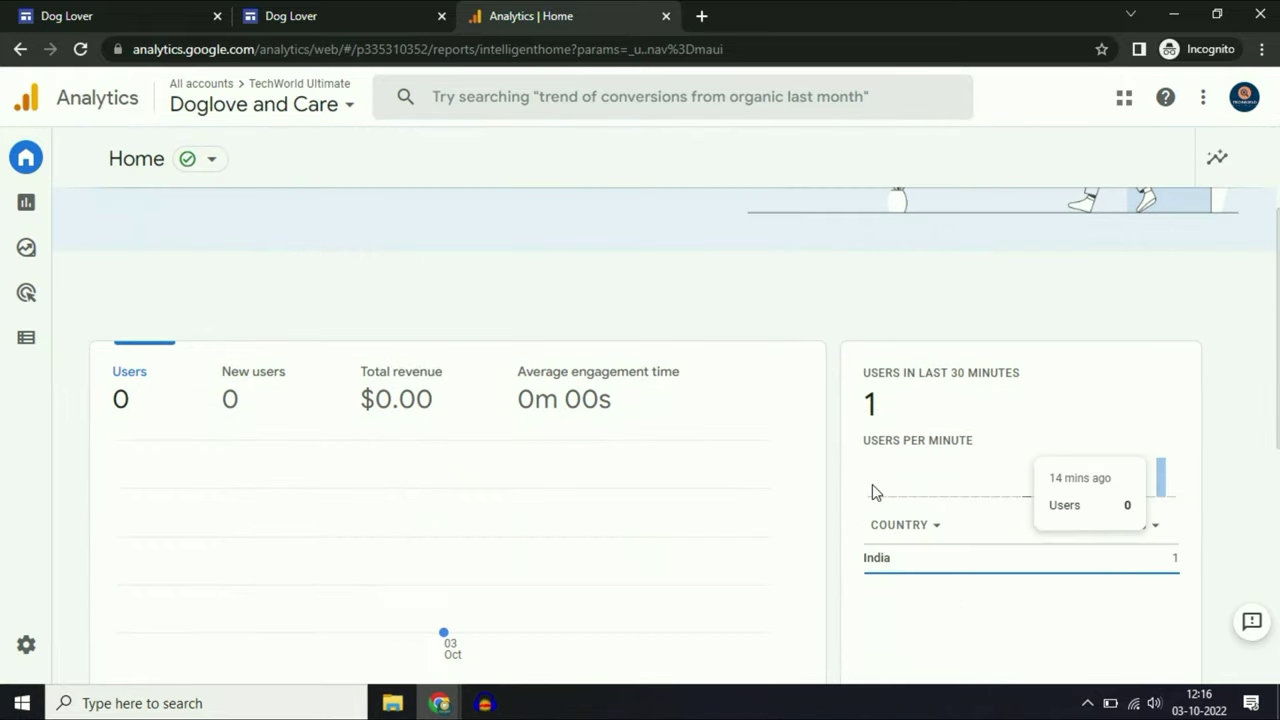
drag(866, 415, 891, 417)
click(894, 406)
scroll(660, 434, up, 2)
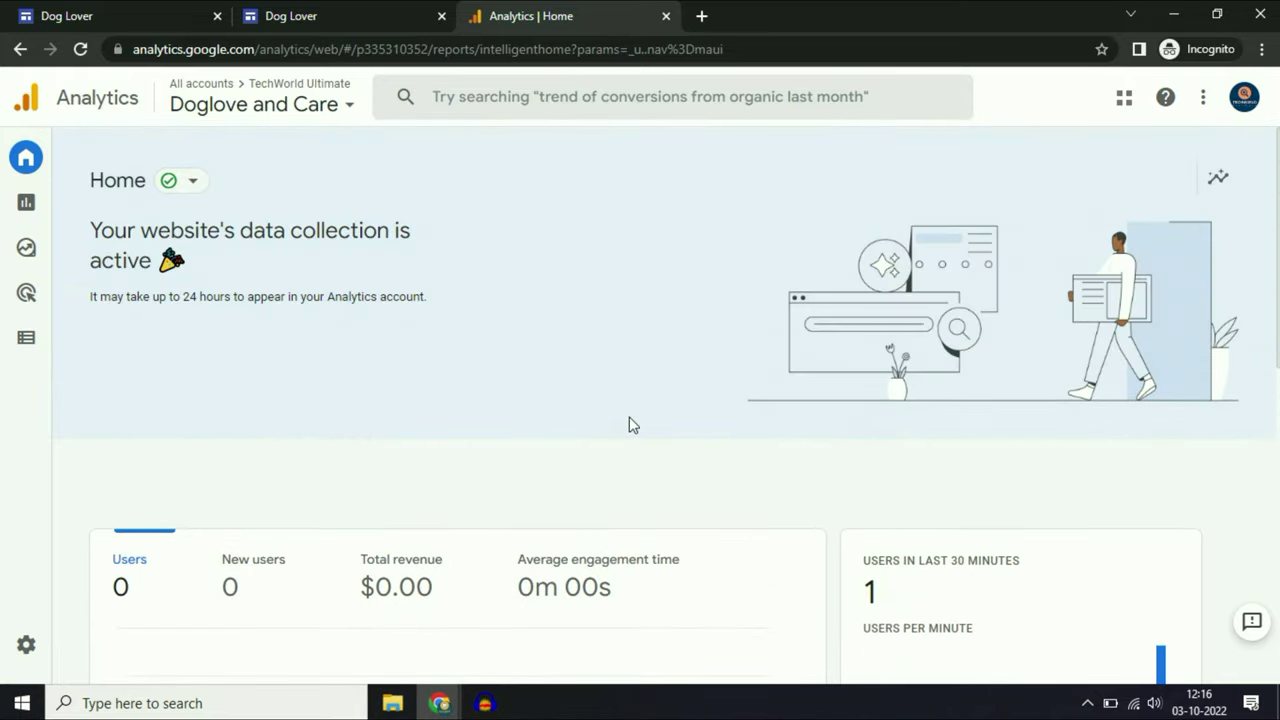
drag(92, 234, 398, 257)
click(397, 277)
Search for Google Search Console in a new browser tab, open its site and start using it
click(702, 16)
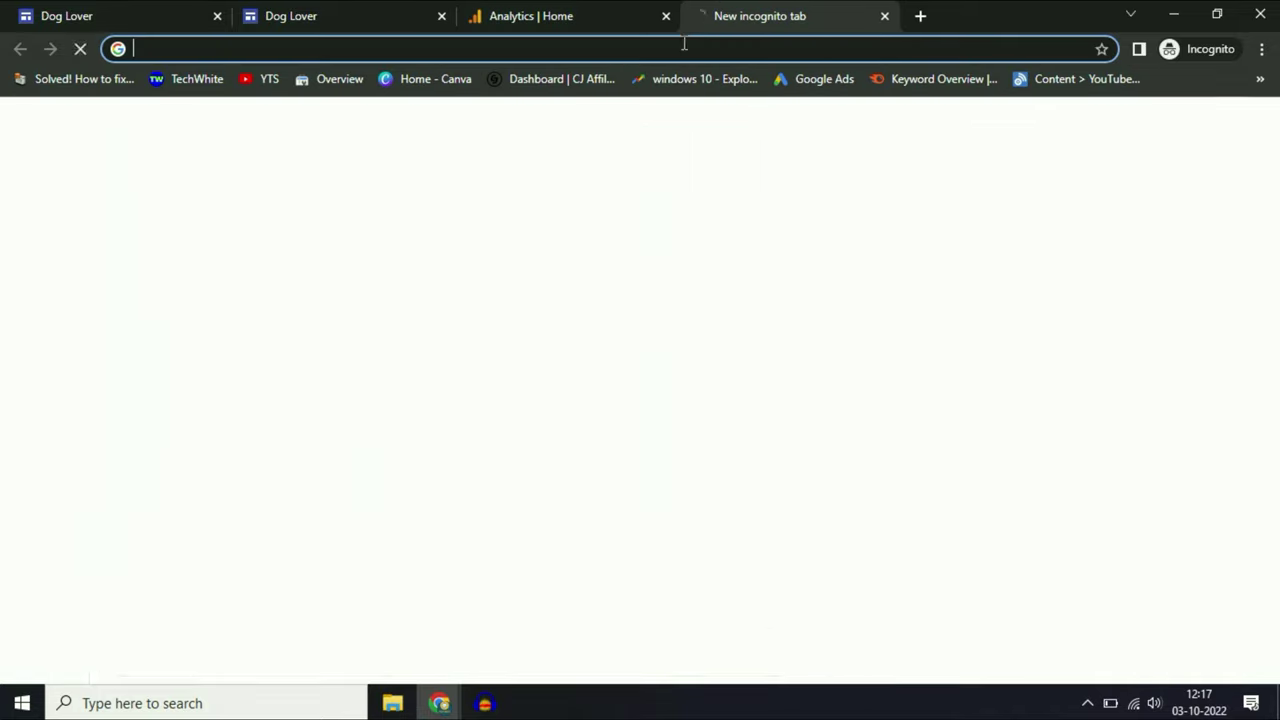
text(googl)
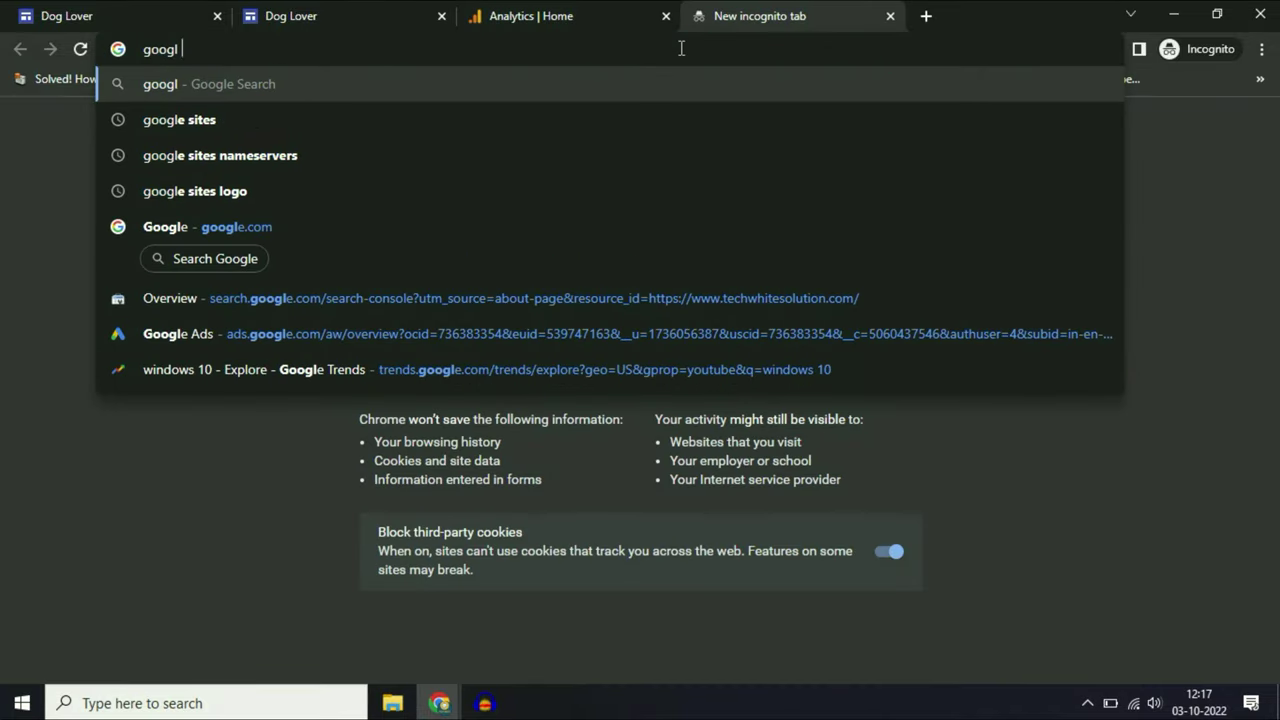
text(e seach console)
key(Return)
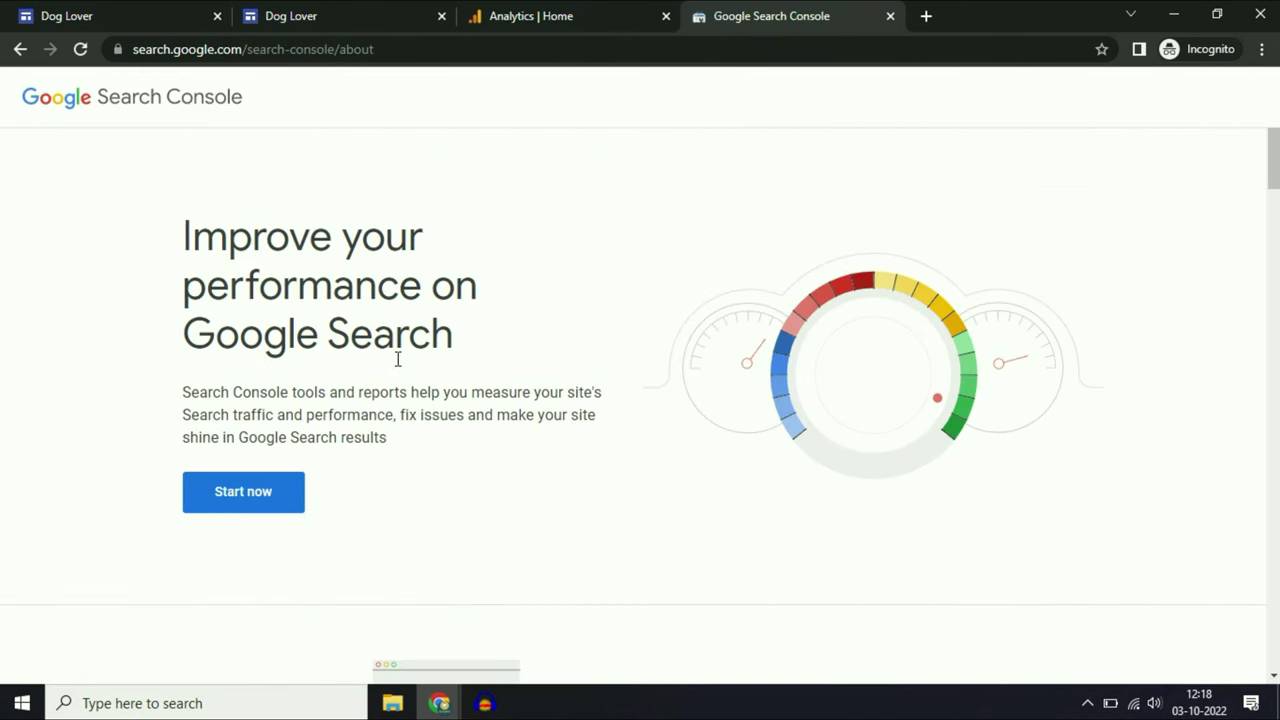
click(280, 491)
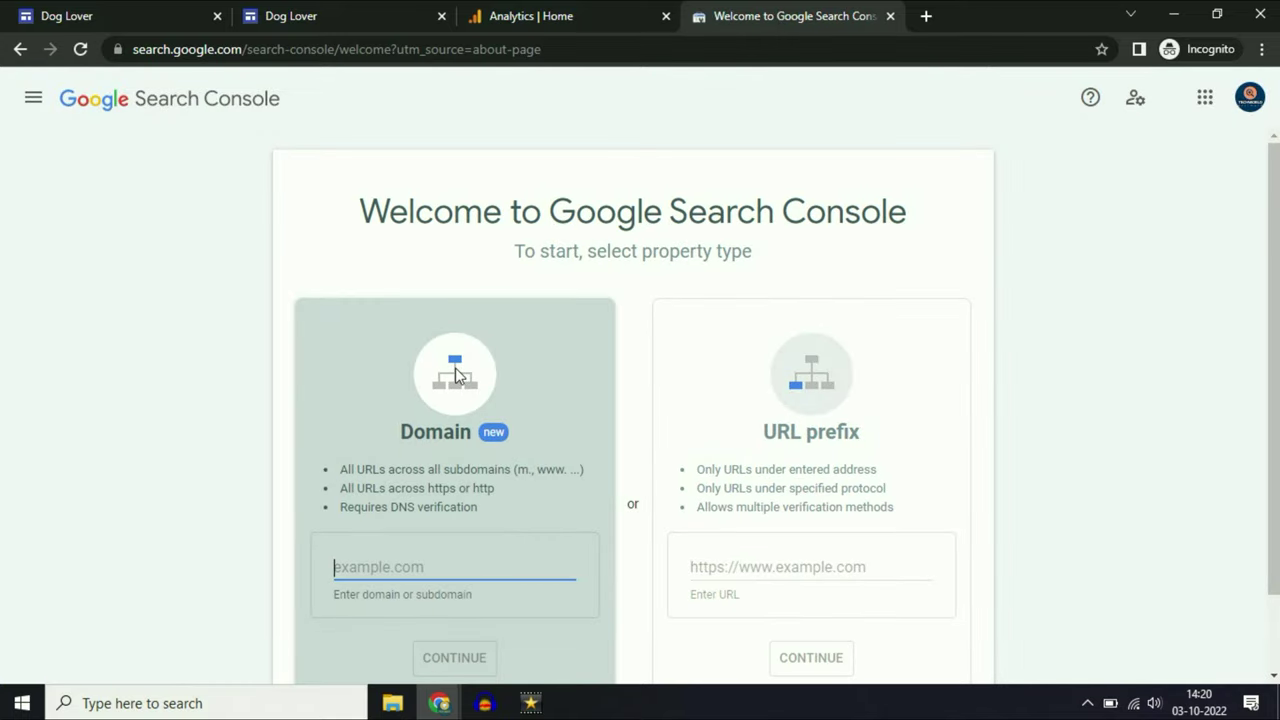
scroll(455, 372, down, 1)
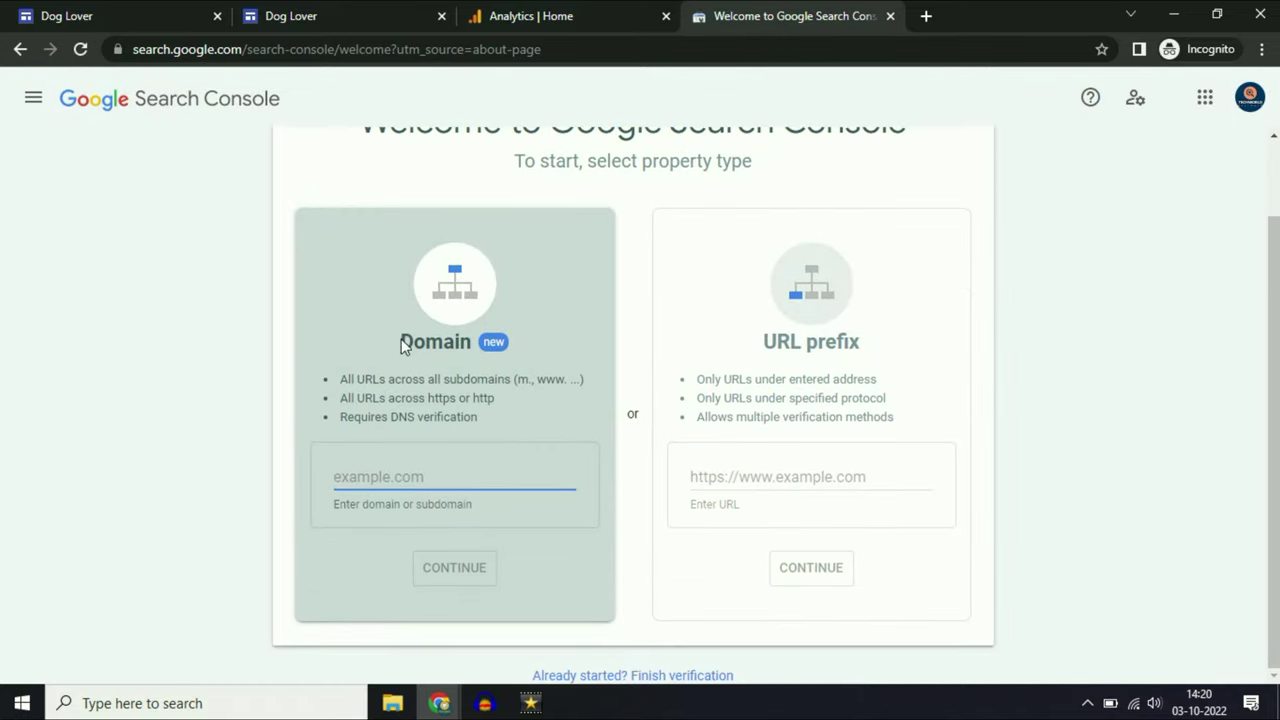
scroll(594, 323, up, 1)
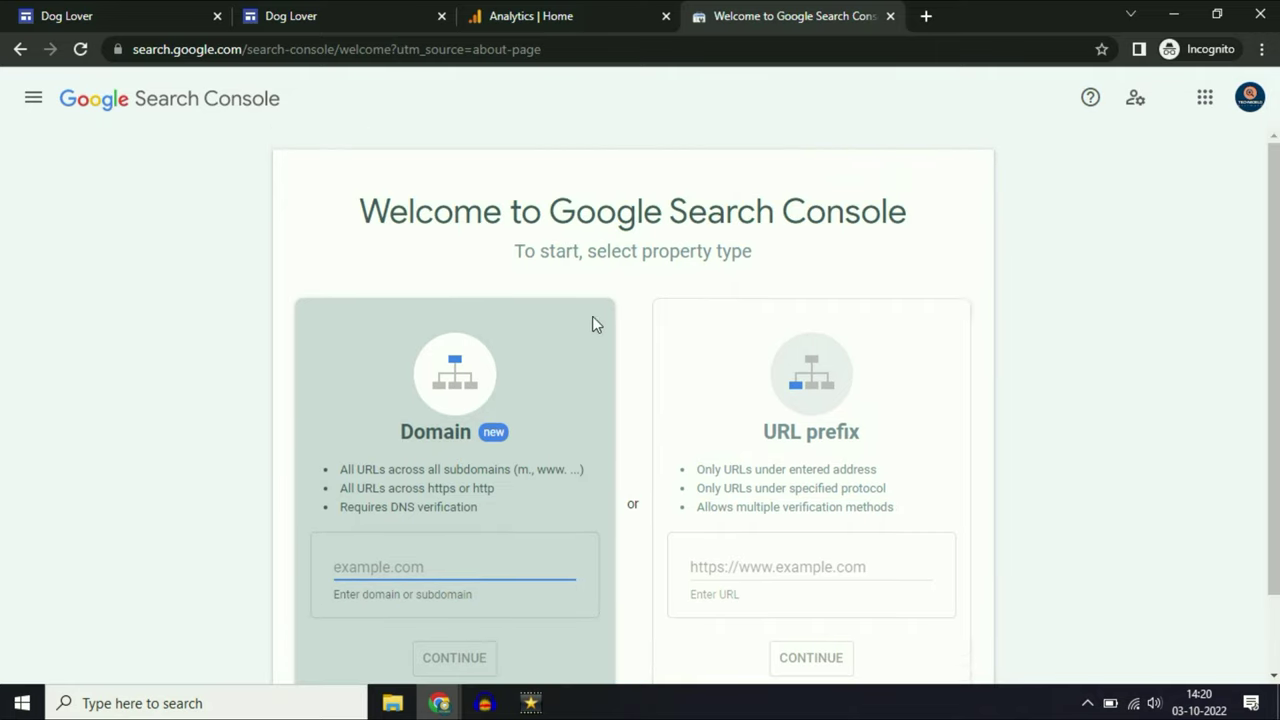
scroll(849, 423, down, 1)
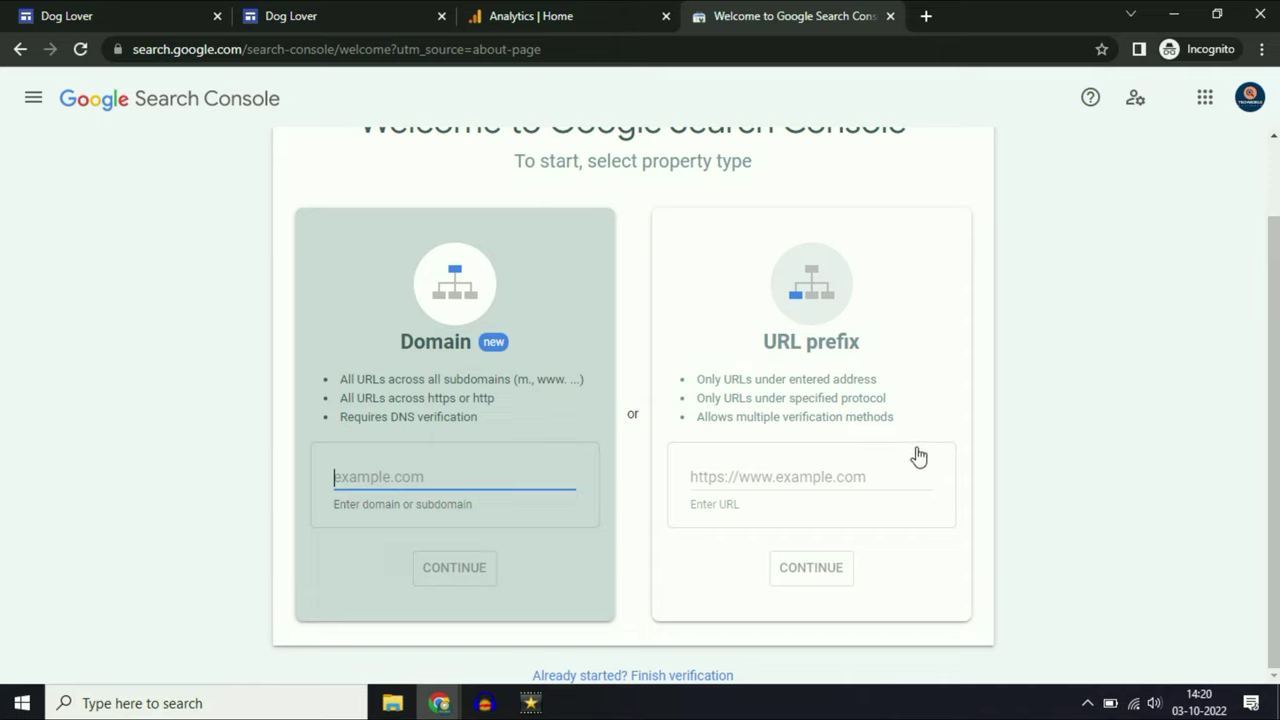
click(772, 472)
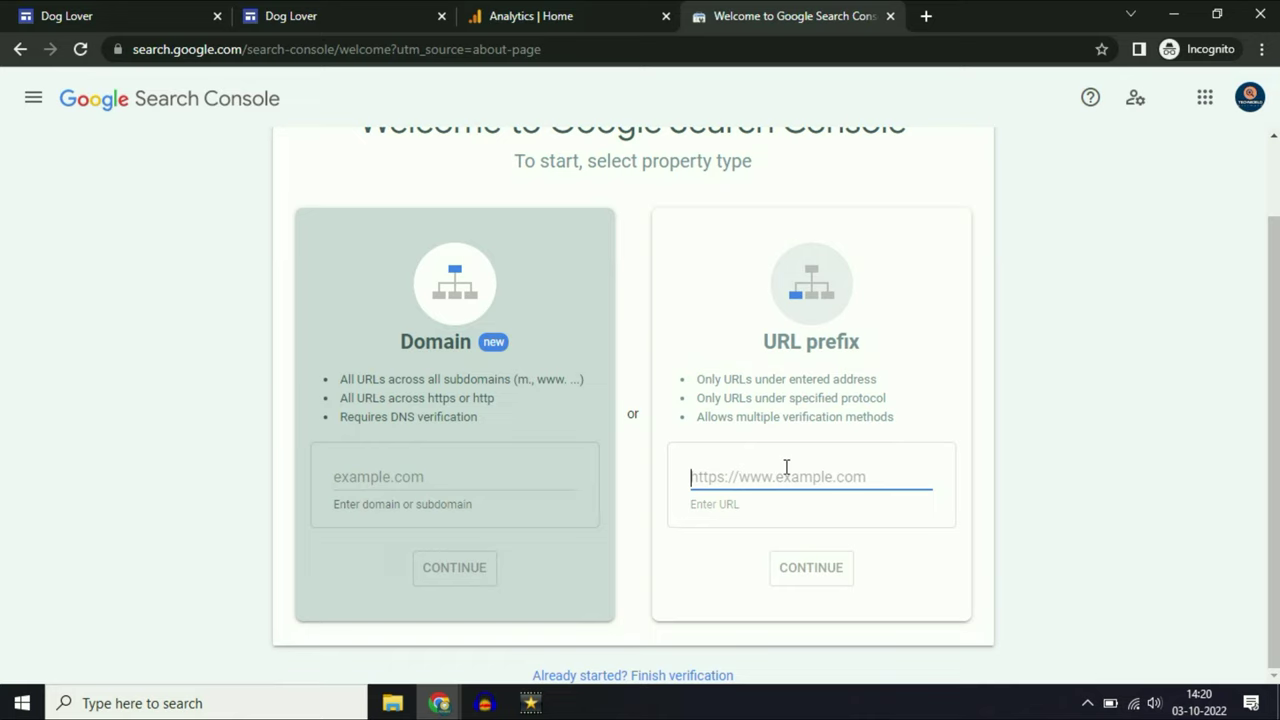
click(447, 703)
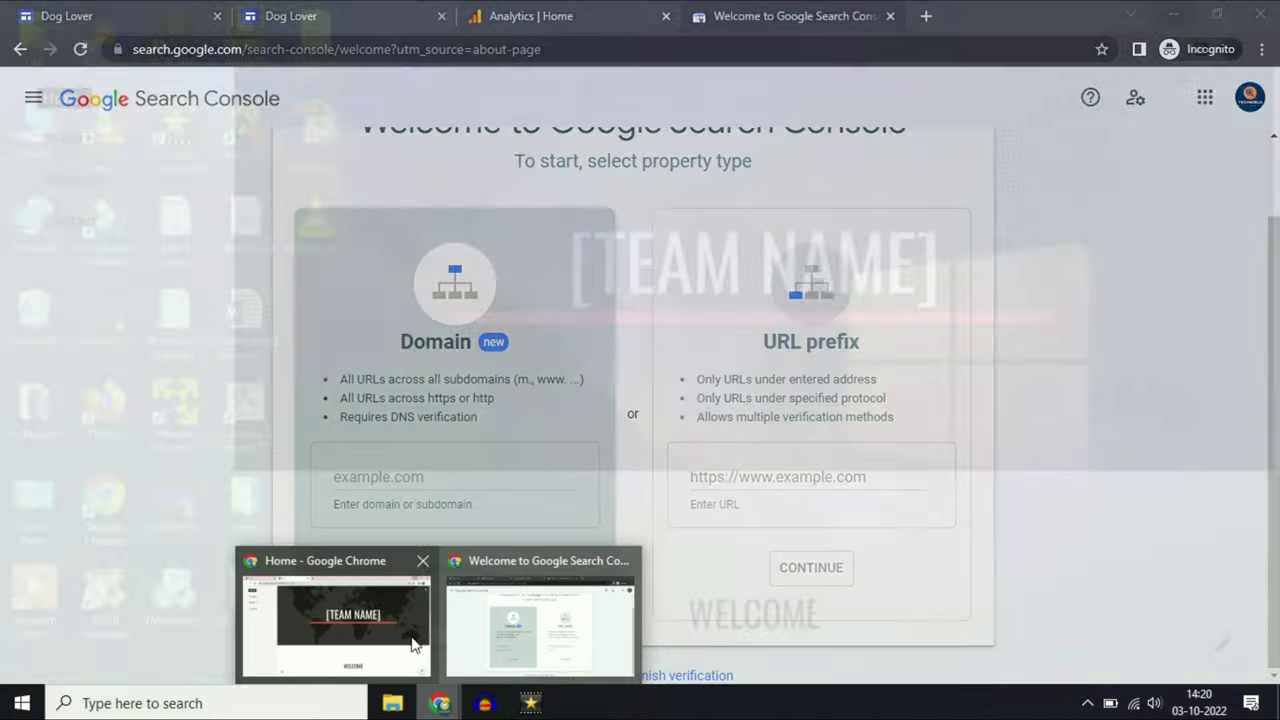
click(400, 643)
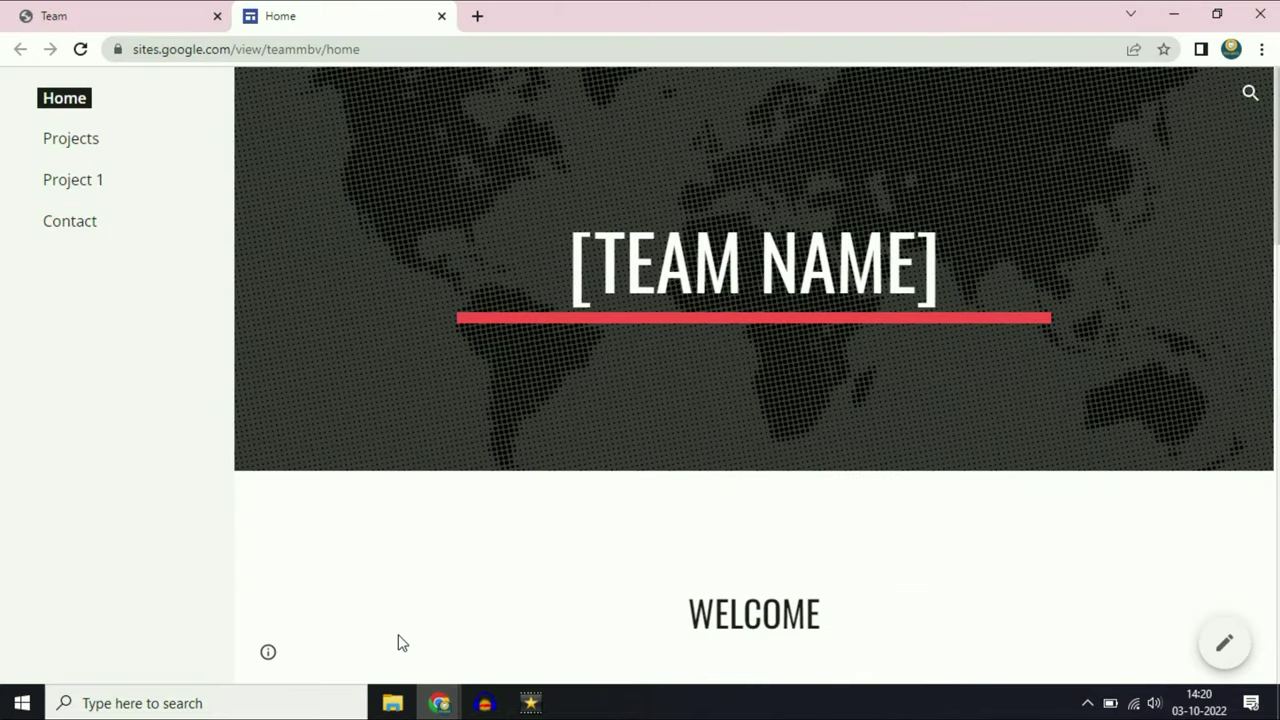
click(430, 50)
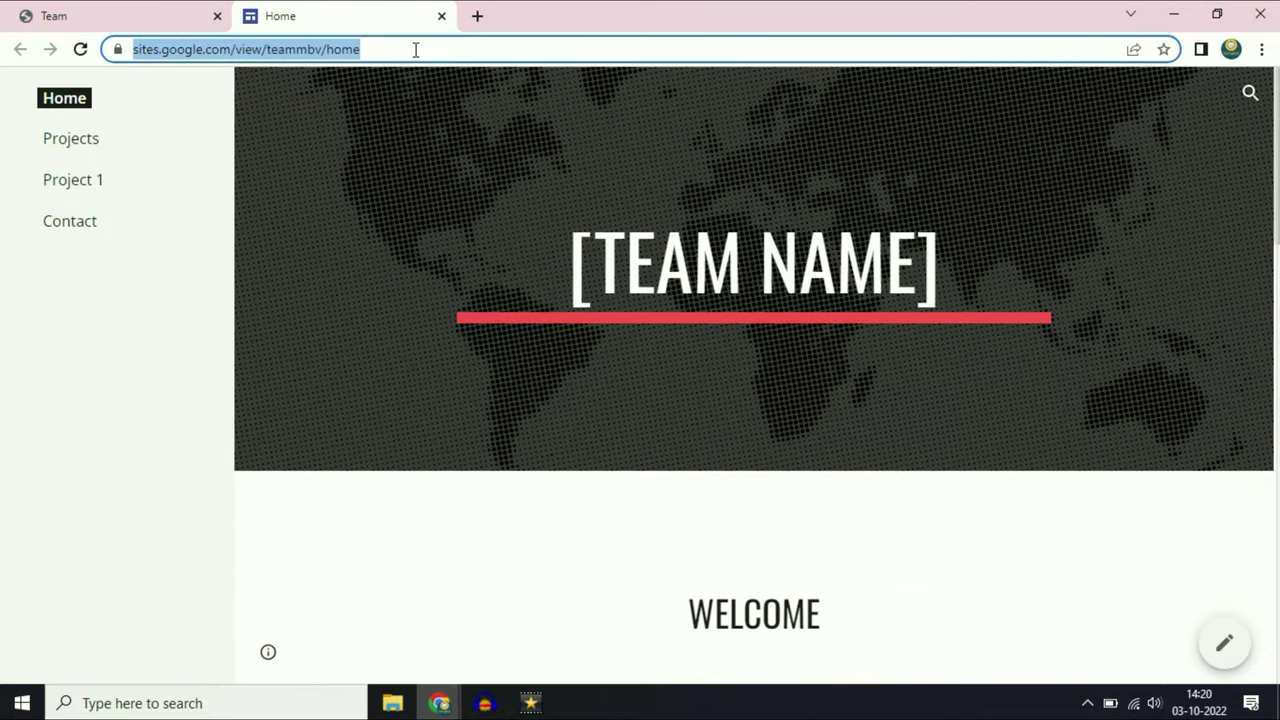
click(395, 49)
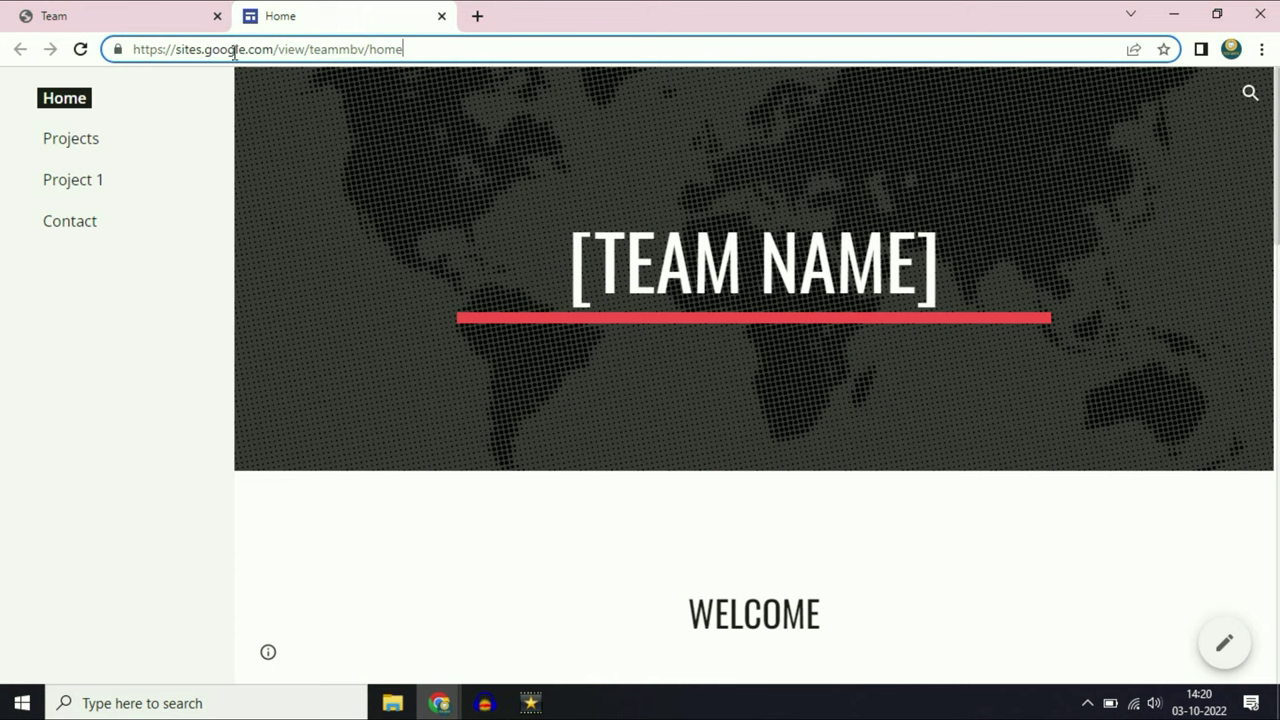
drag(136, 49, 370, 58)
key(ctrl+c)
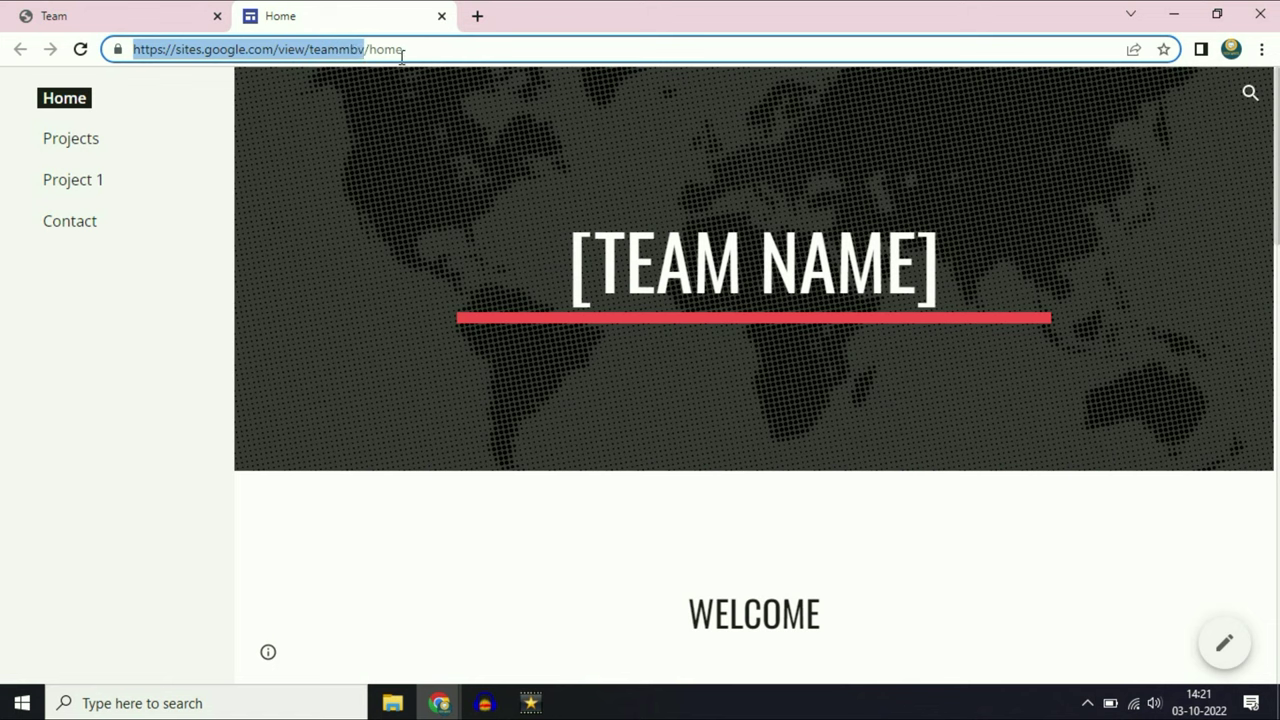
click(440, 703)
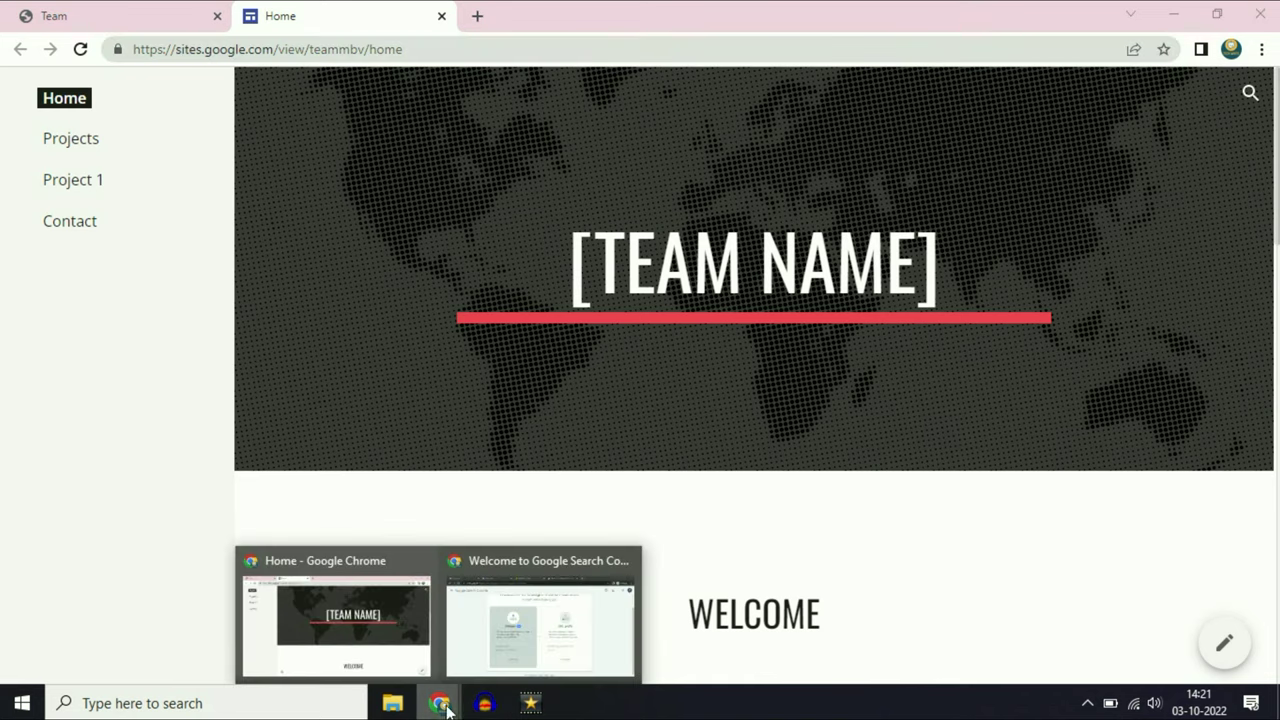
click(503, 651)
click(728, 477)
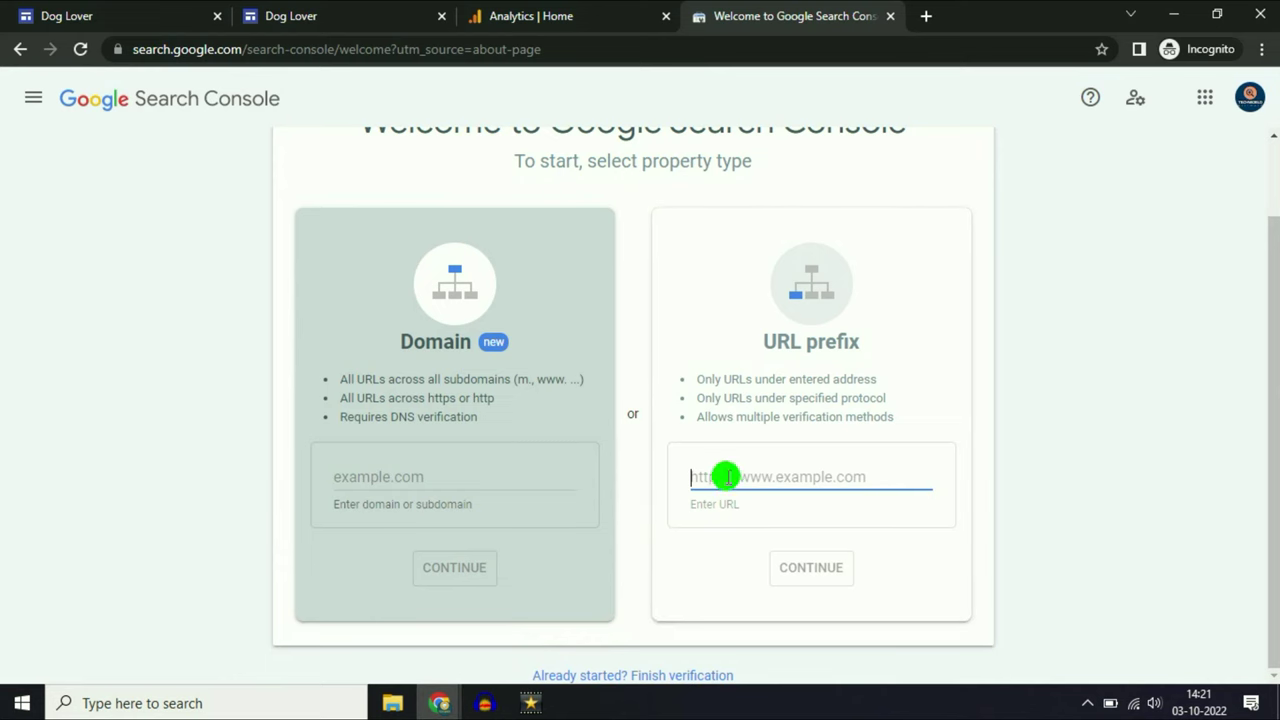
key(ctrl+v)
drag(867, 477, 644, 497)
click(709, 477)
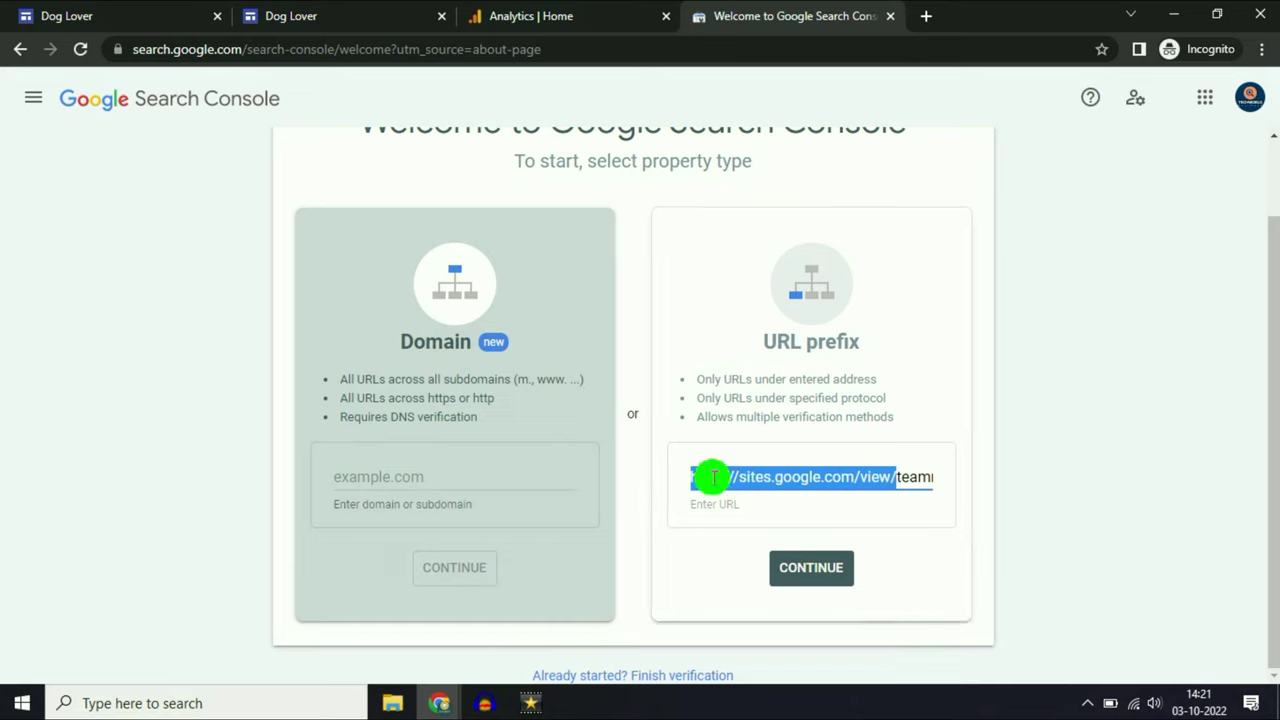
click(697, 477)
drag(697, 477, 948, 481)
click(909, 477)
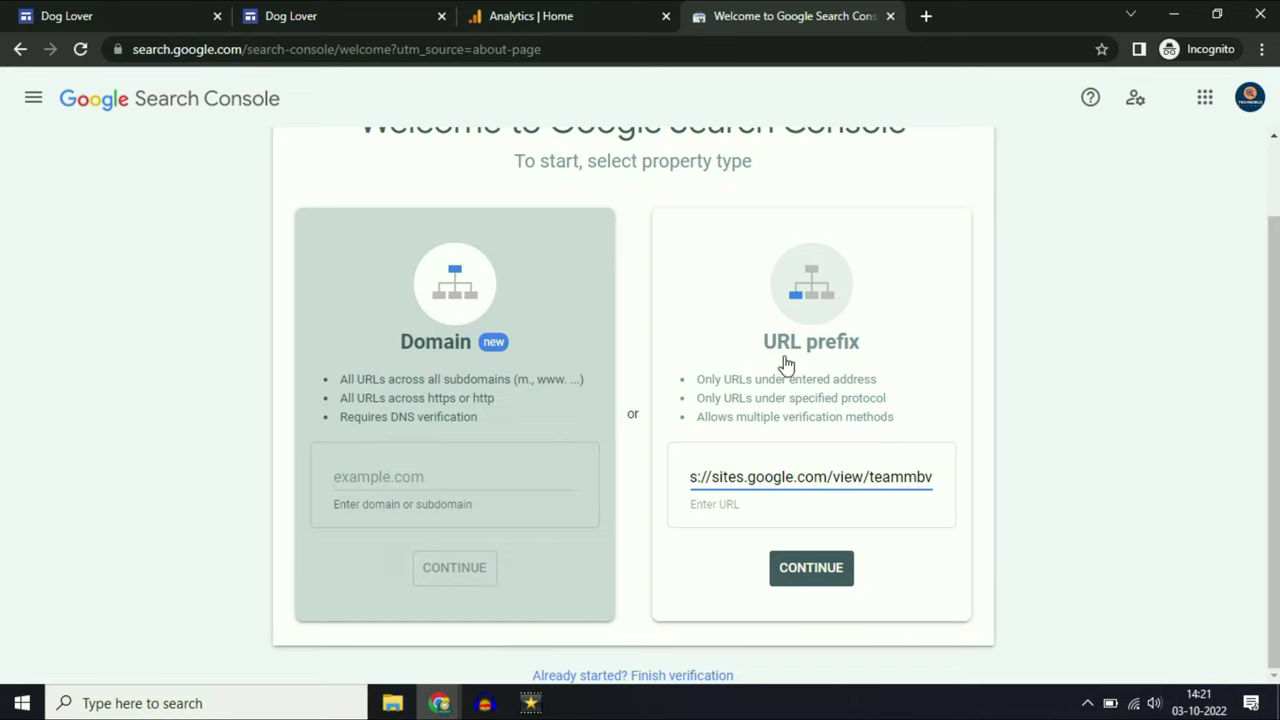
Clear the team site's address from the URL prefix property
double_click(885, 478)
key(ctrl+a)
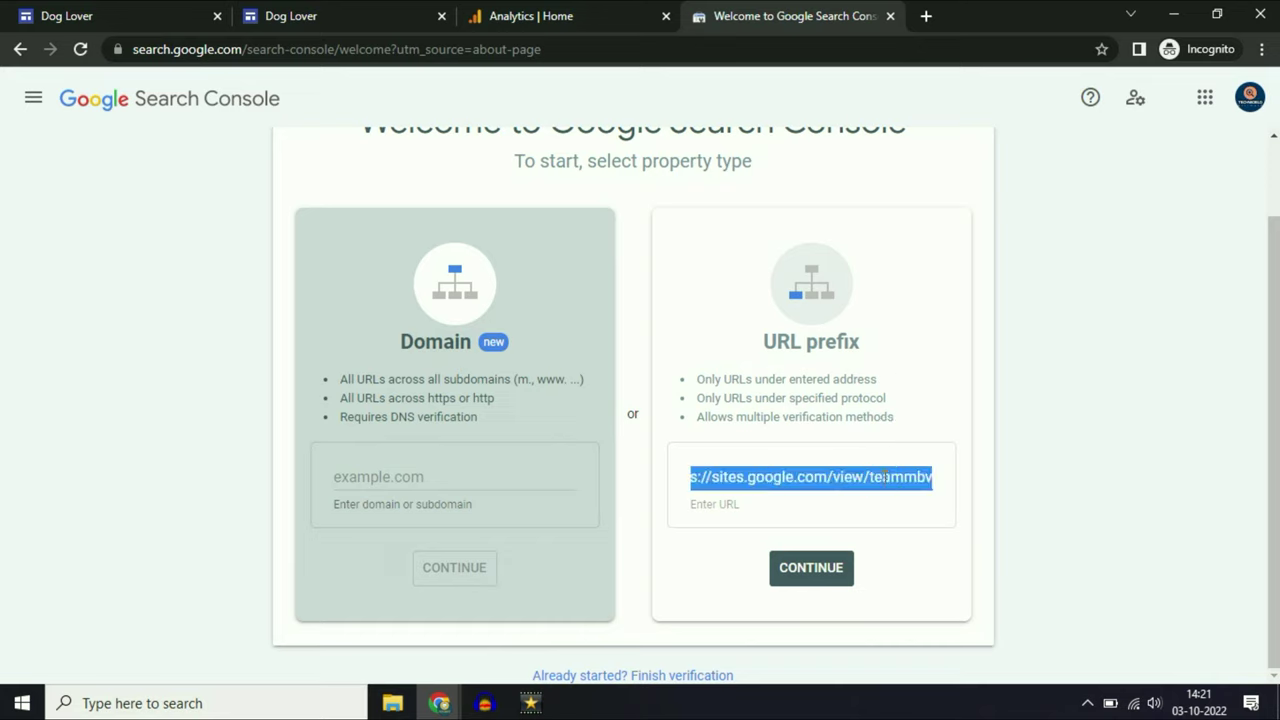
key(BackSpace)
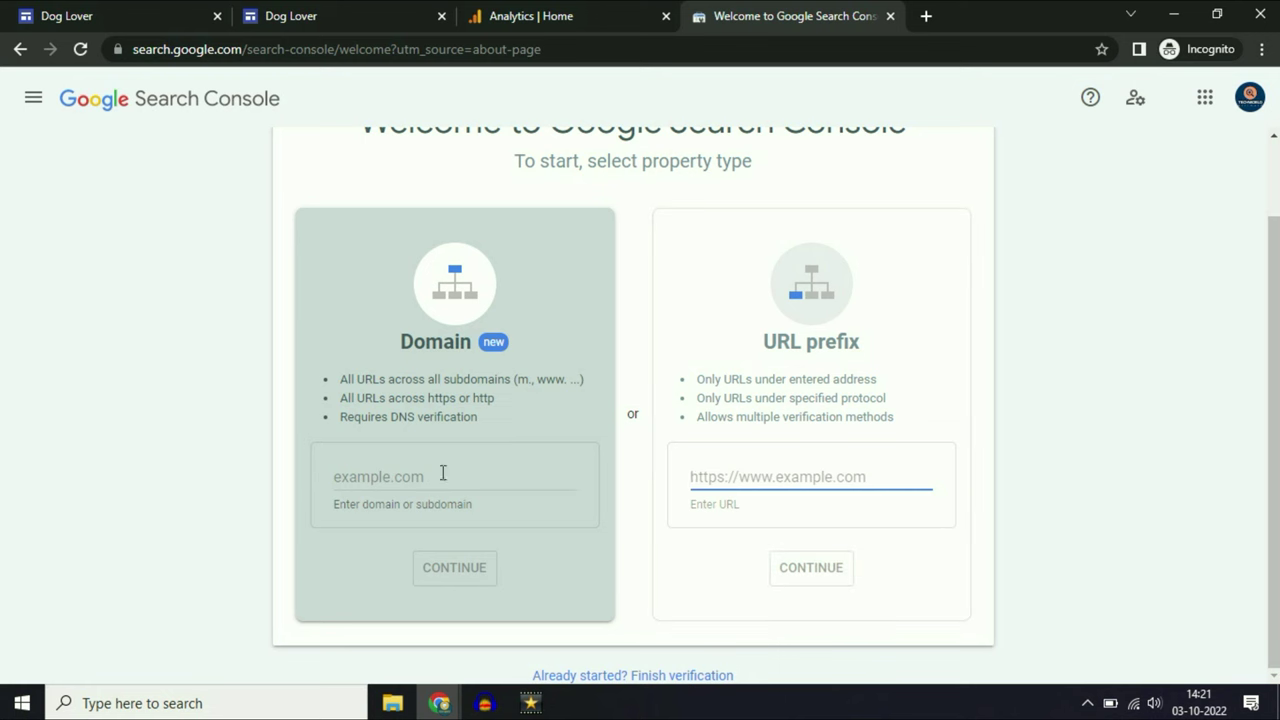
click(405, 477)
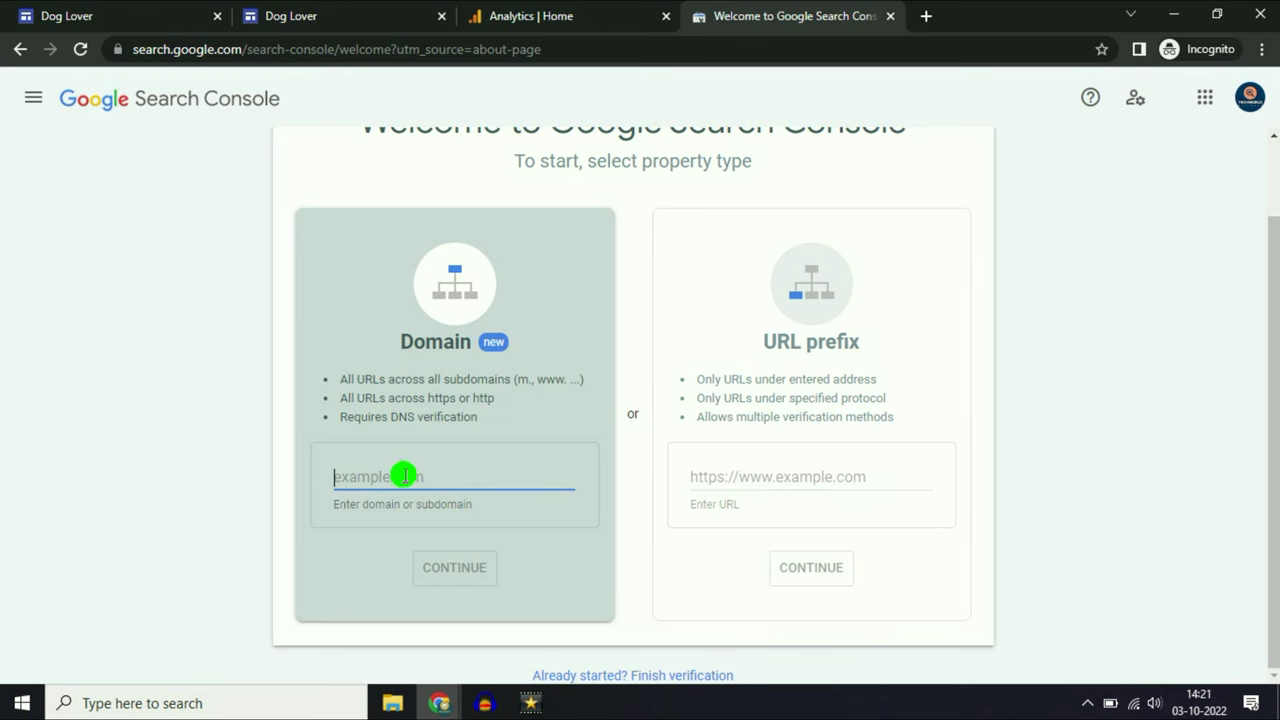
click(320, 16)
click(220, 48)
click(210, 49)
drag(210, 49, 323, 55)
key(ctrl+c)
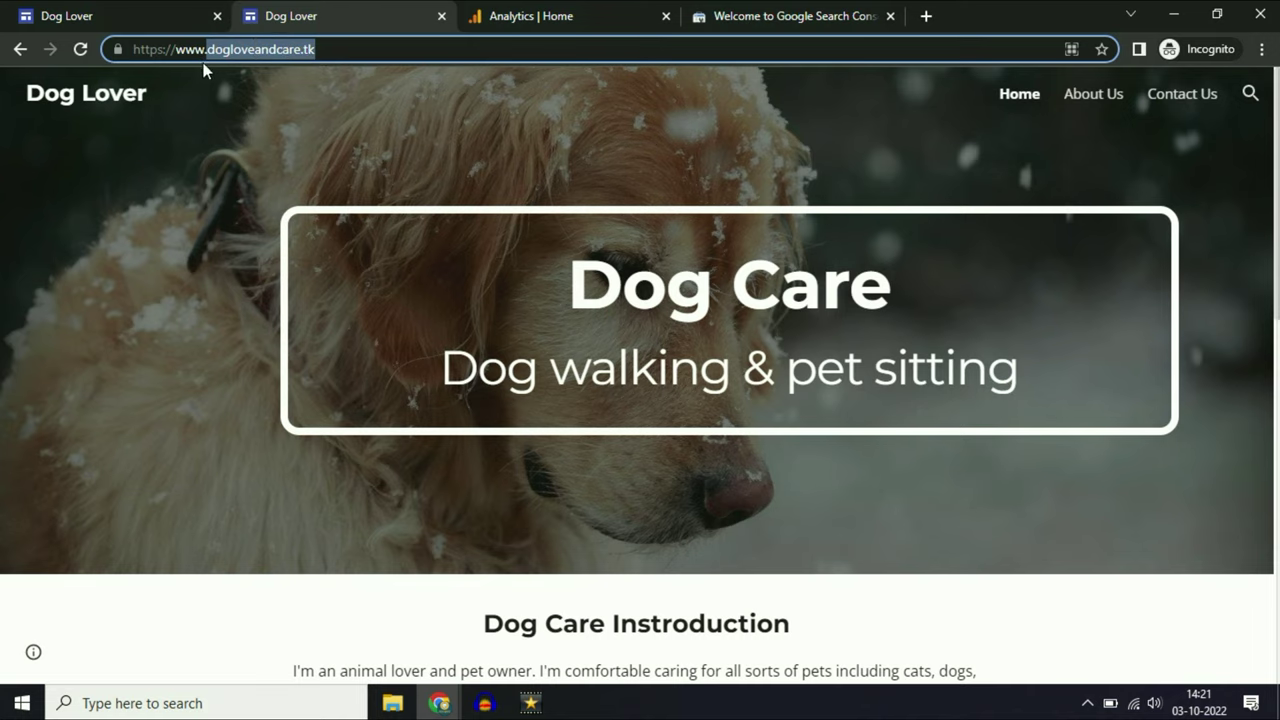
Enter dogloveandcare.tk as the Domain property in Search Console and continue to ownership verification
click(716, 16)
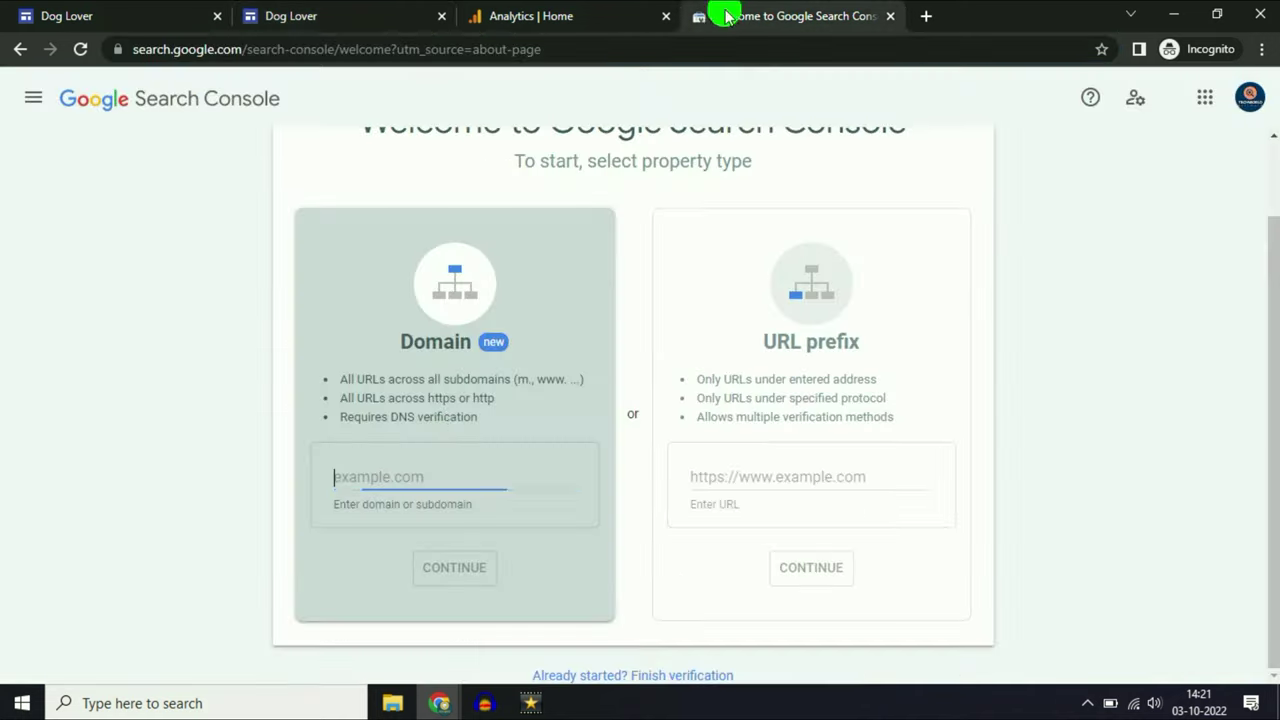
click(395, 472)
key(ctrl+v)
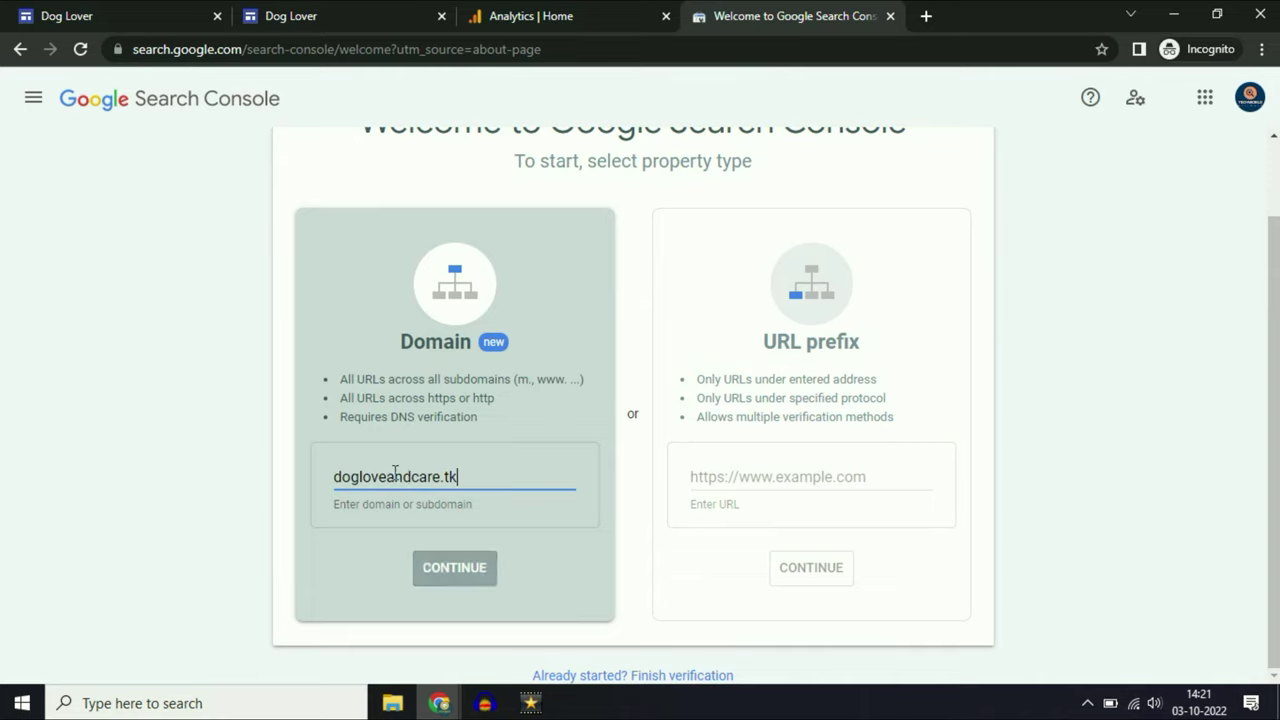
click(463, 576)
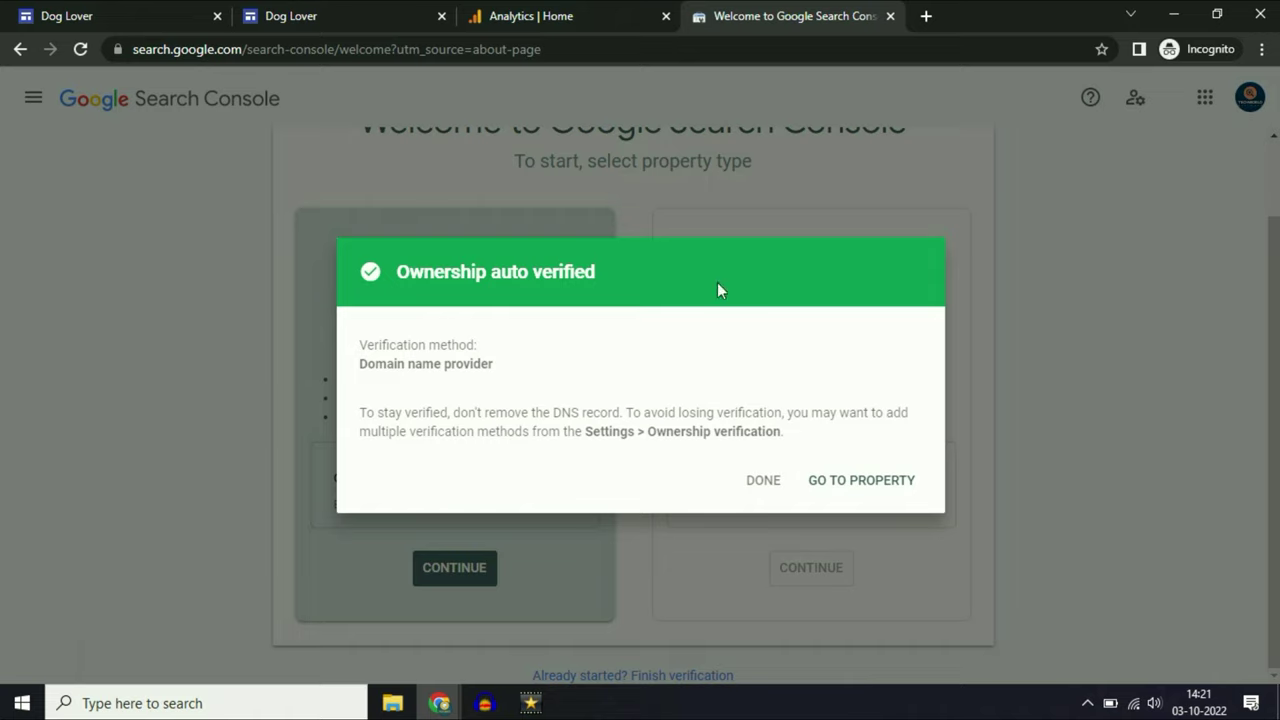
Open the verified dogloveandcare.tk property in Search Console and check the list of properties
click(843, 486)
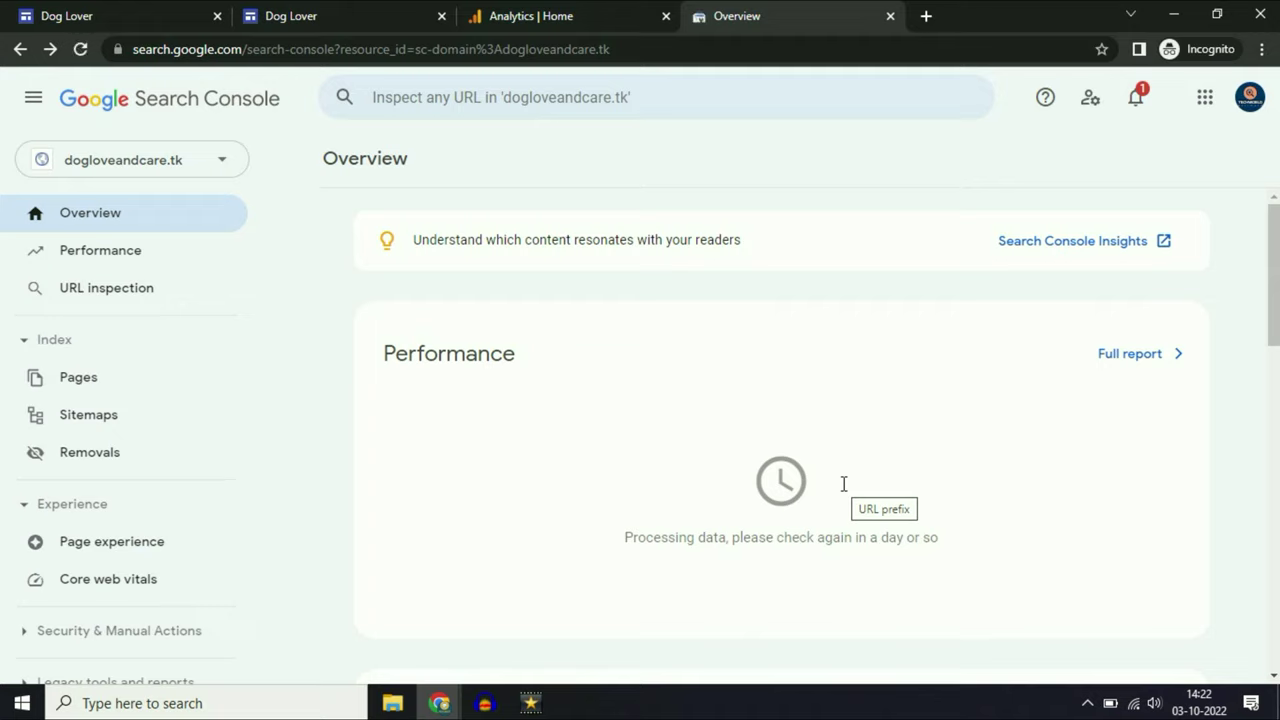
click(229, 170)
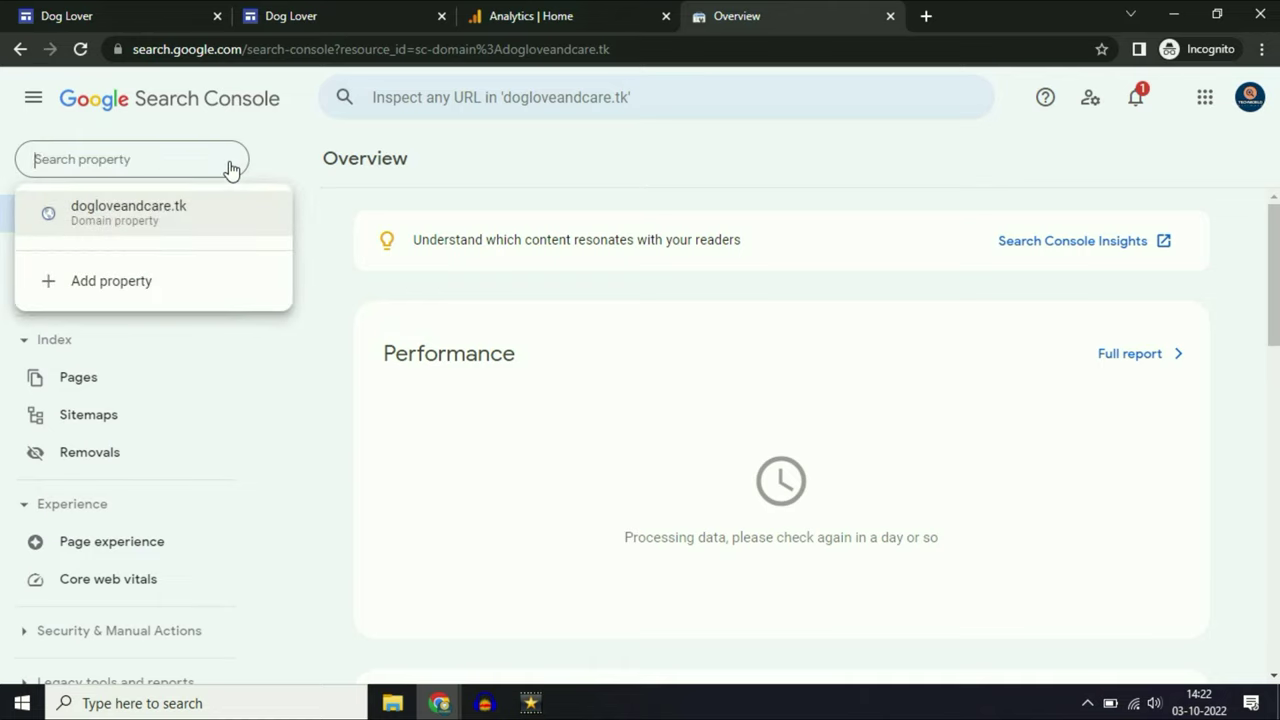
click(287, 148)
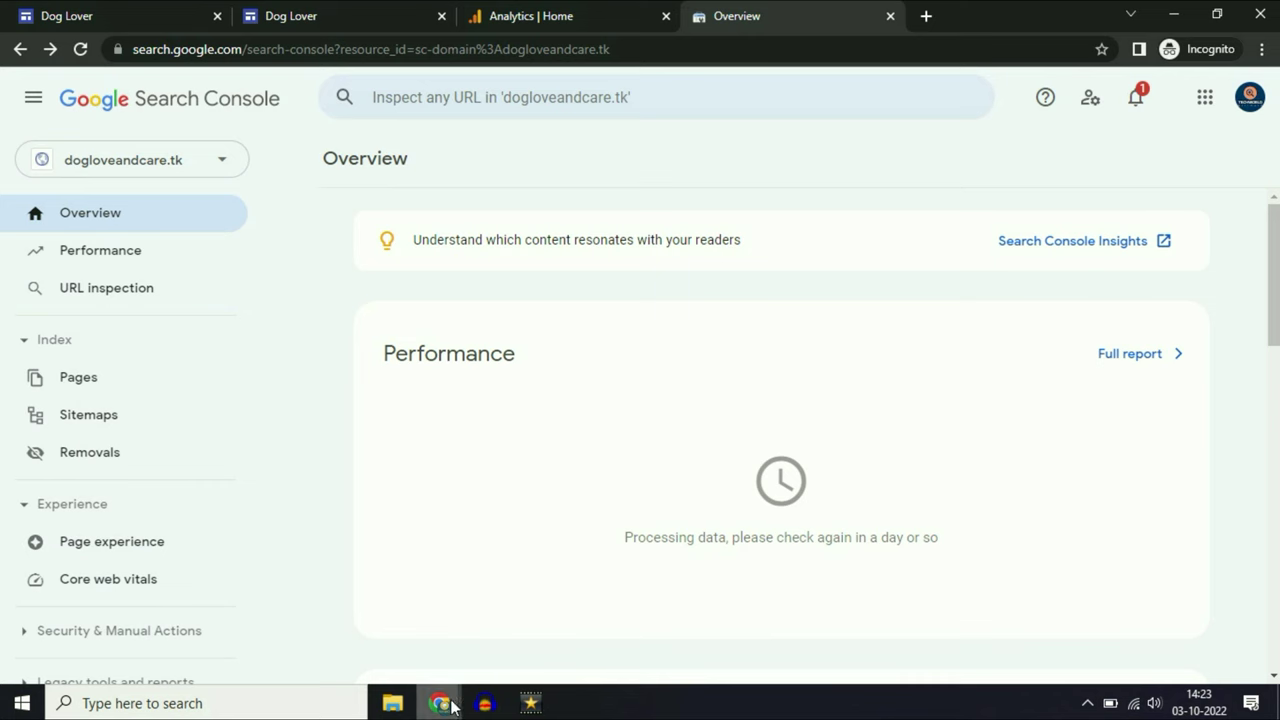
mouse_move(445, 703)
click(386, 668)
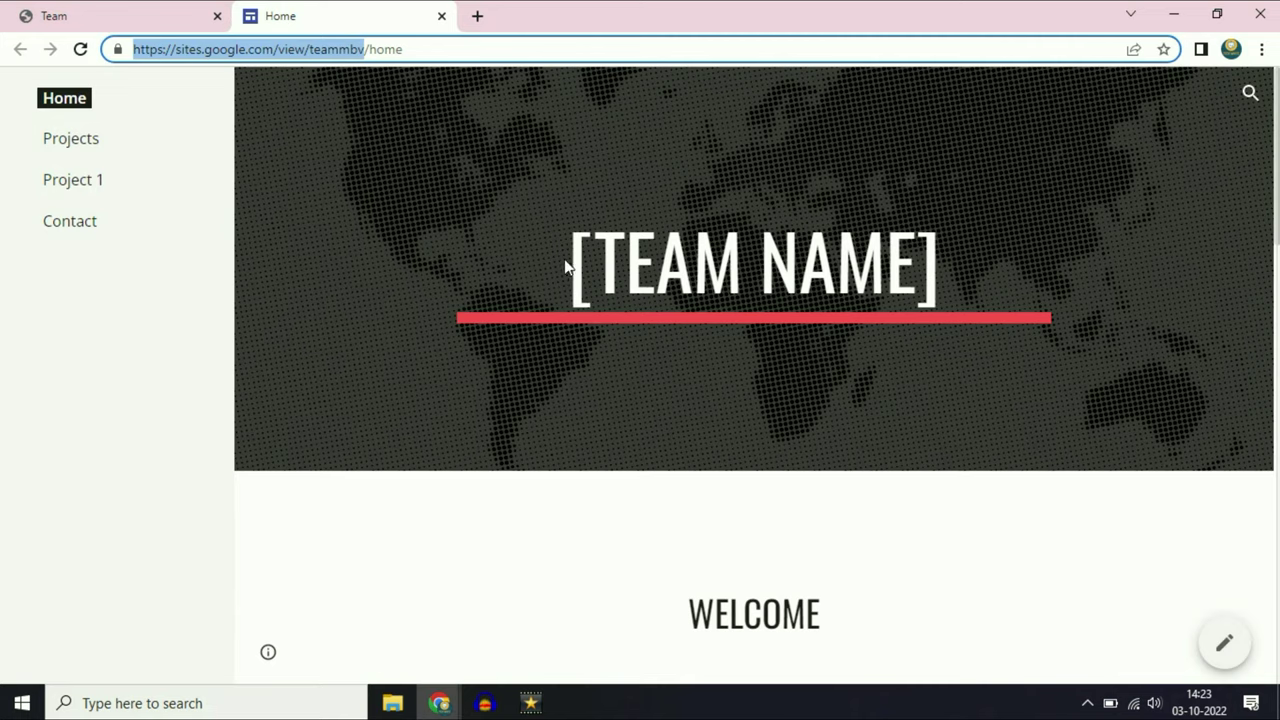
click(486, 48)
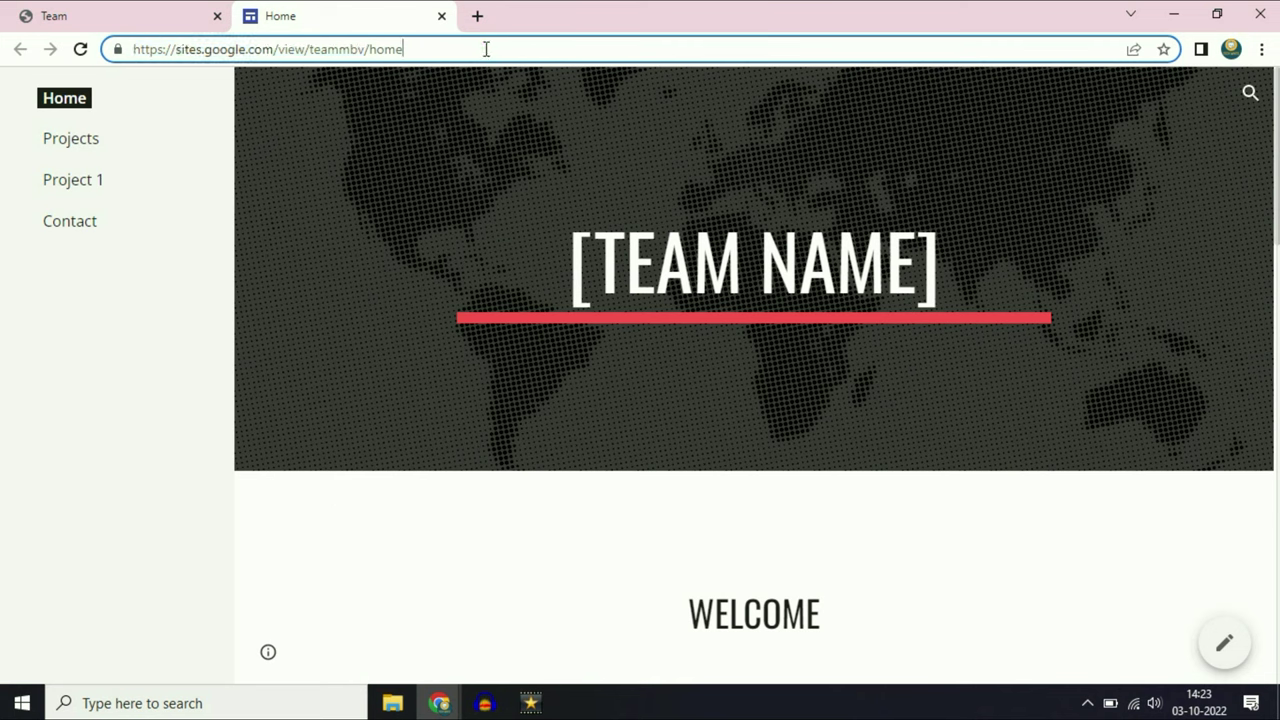
triple_click(486, 48)
key(ctrl+c)
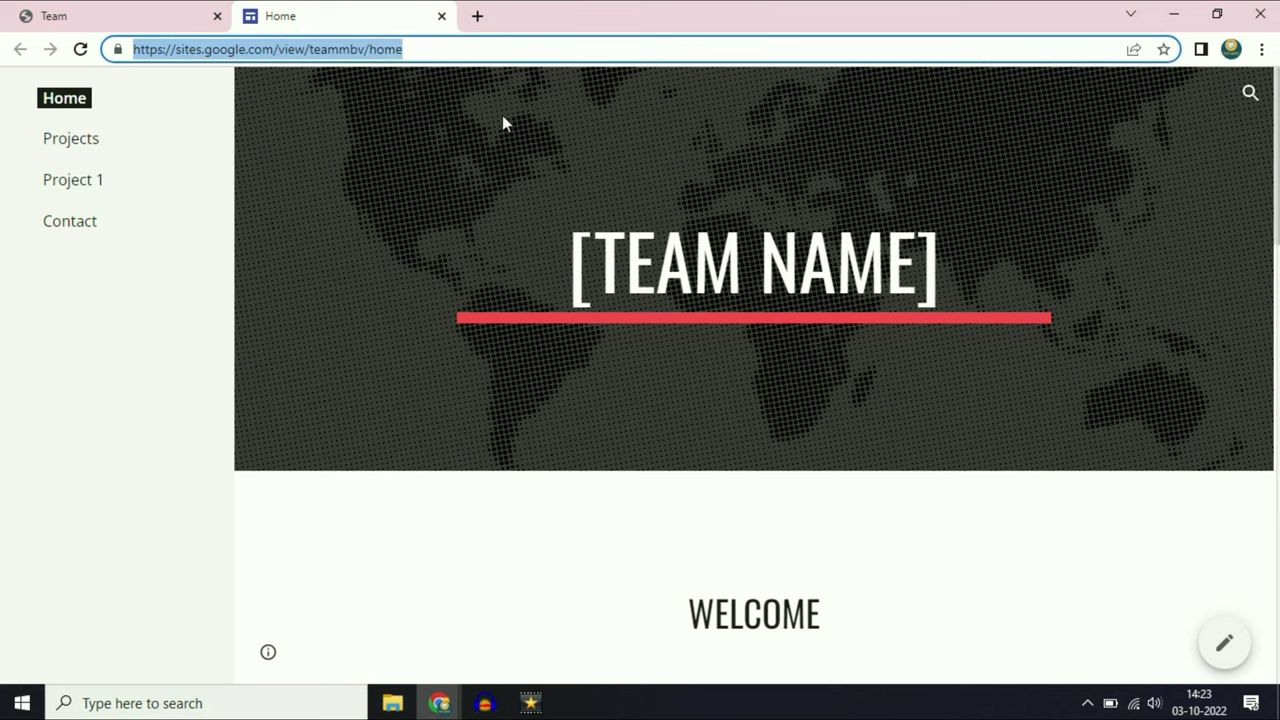
mouse_move(448, 704)
click(502, 648)
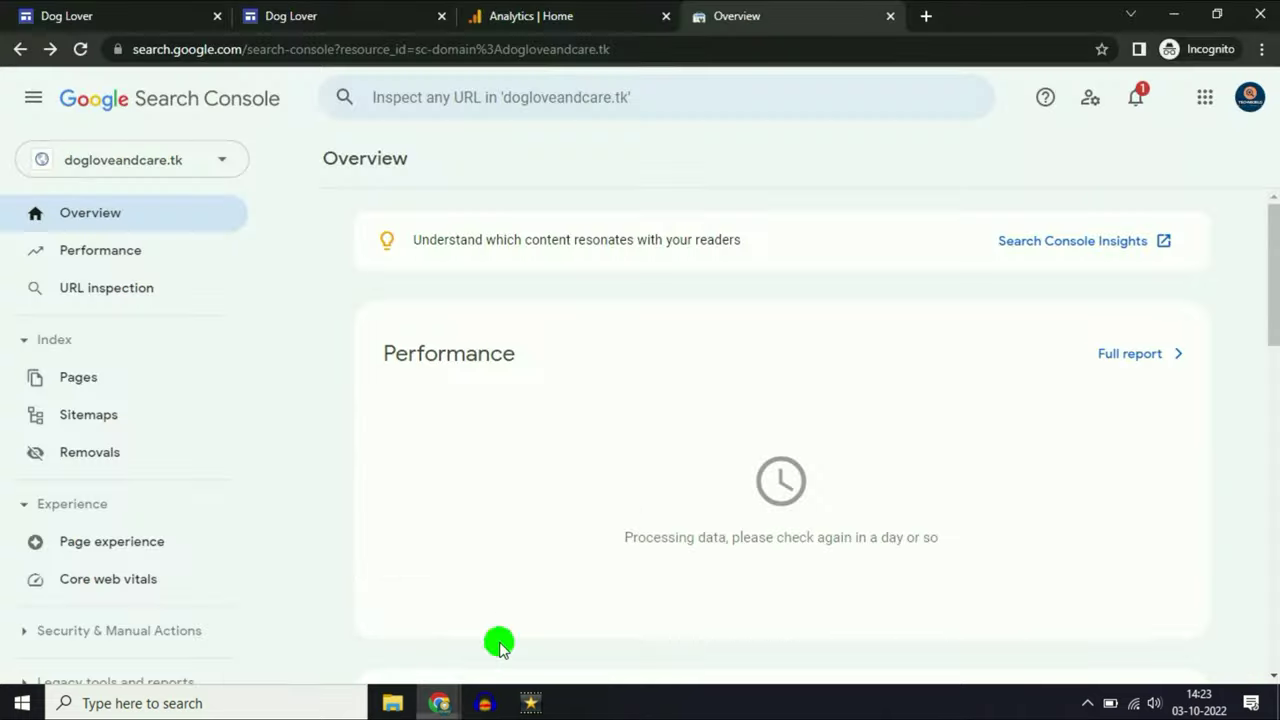
click(428, 97)
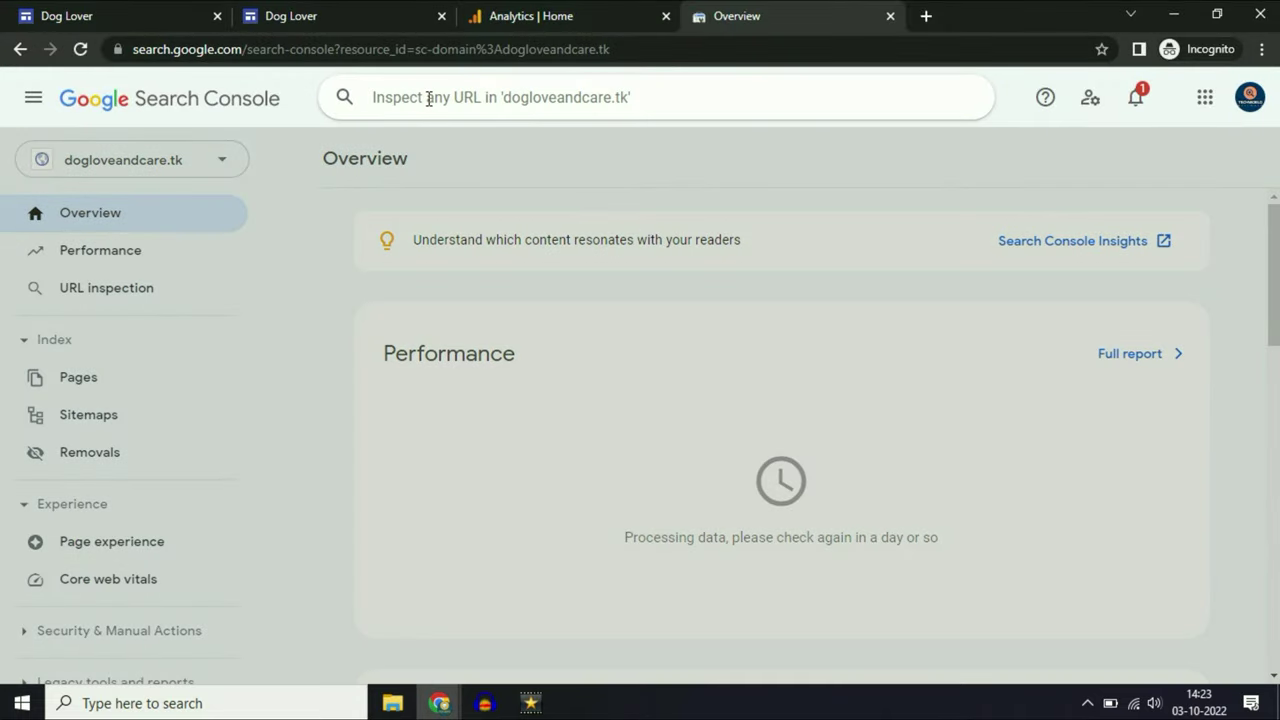
key(ctrl+v)
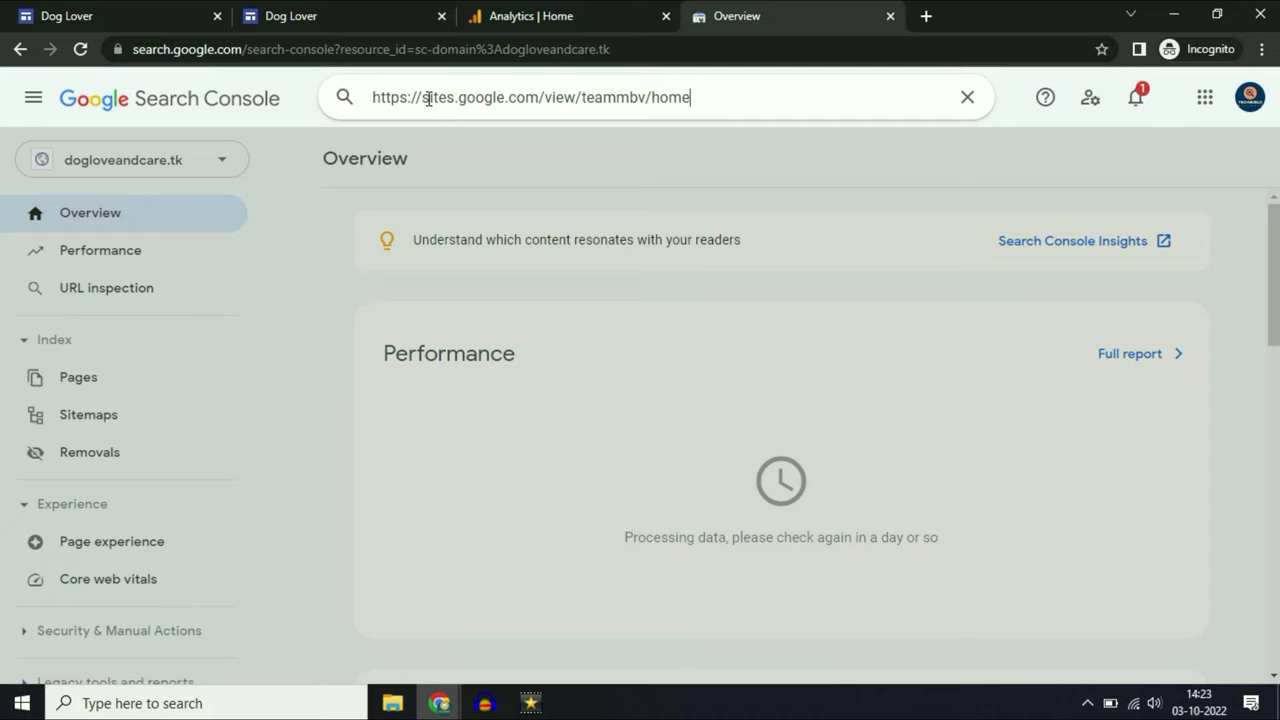
triple_click(428, 97)
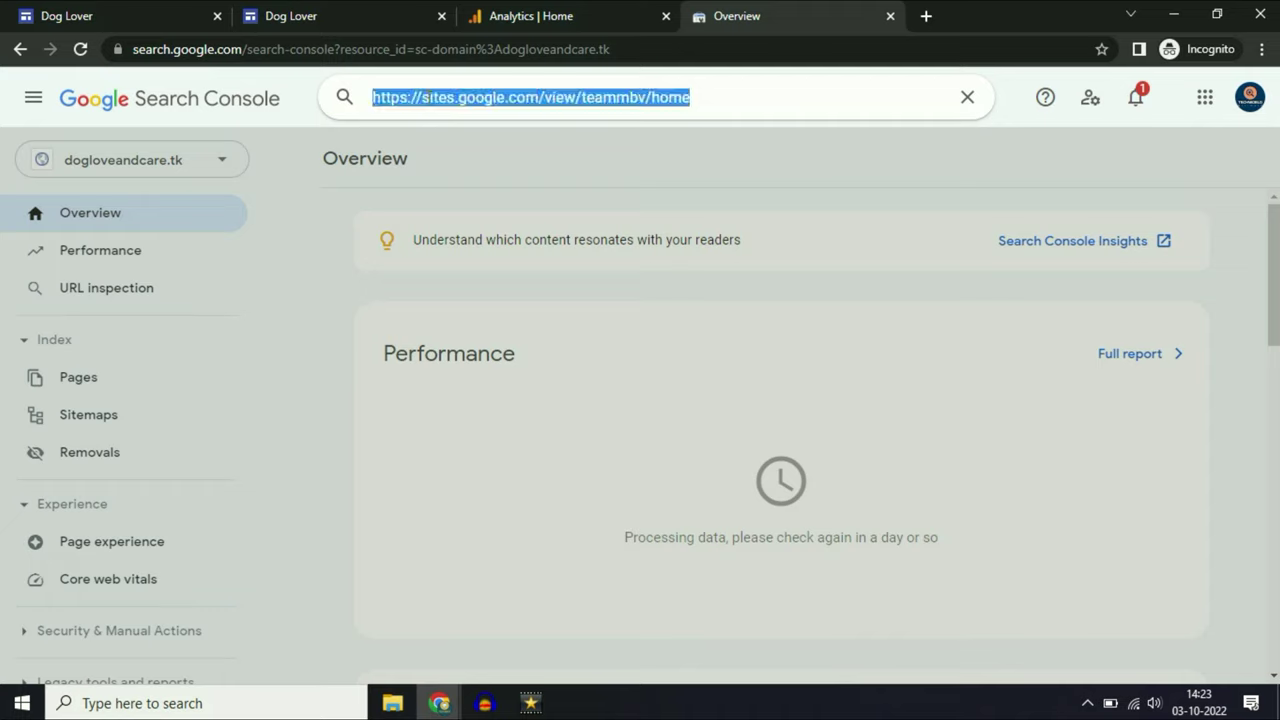
key(BackSpace)
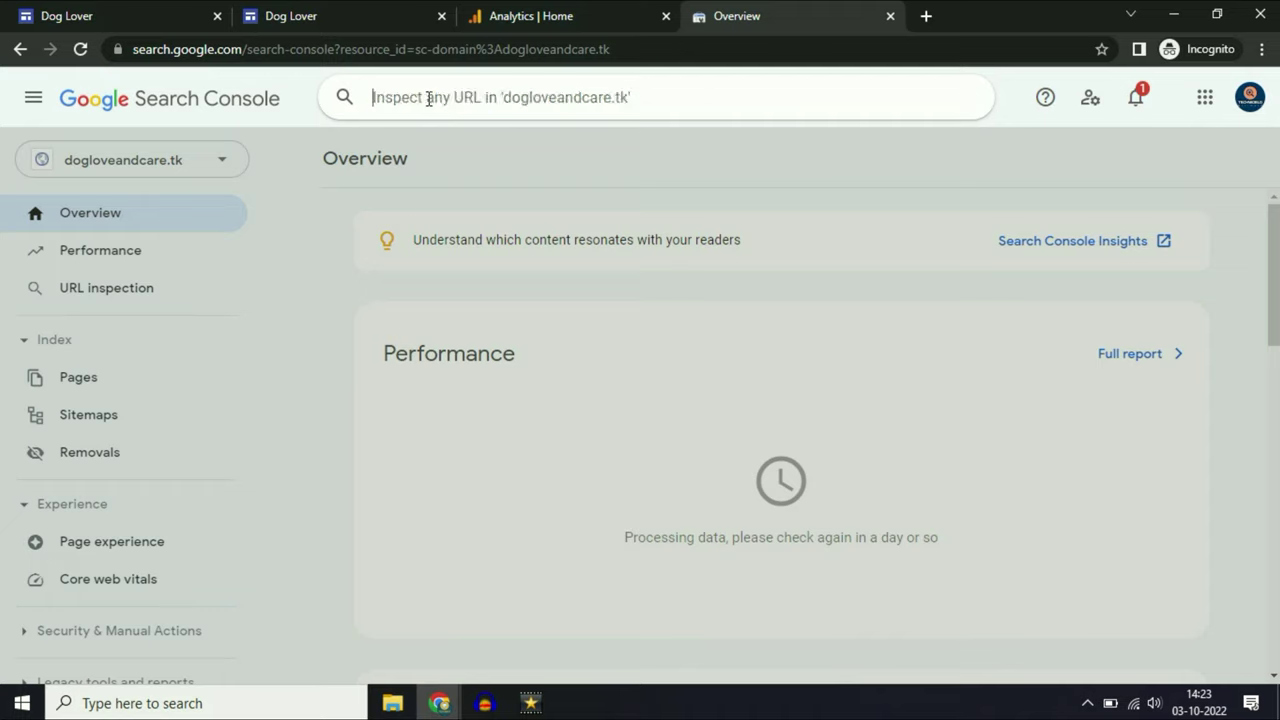
click(325, 12)
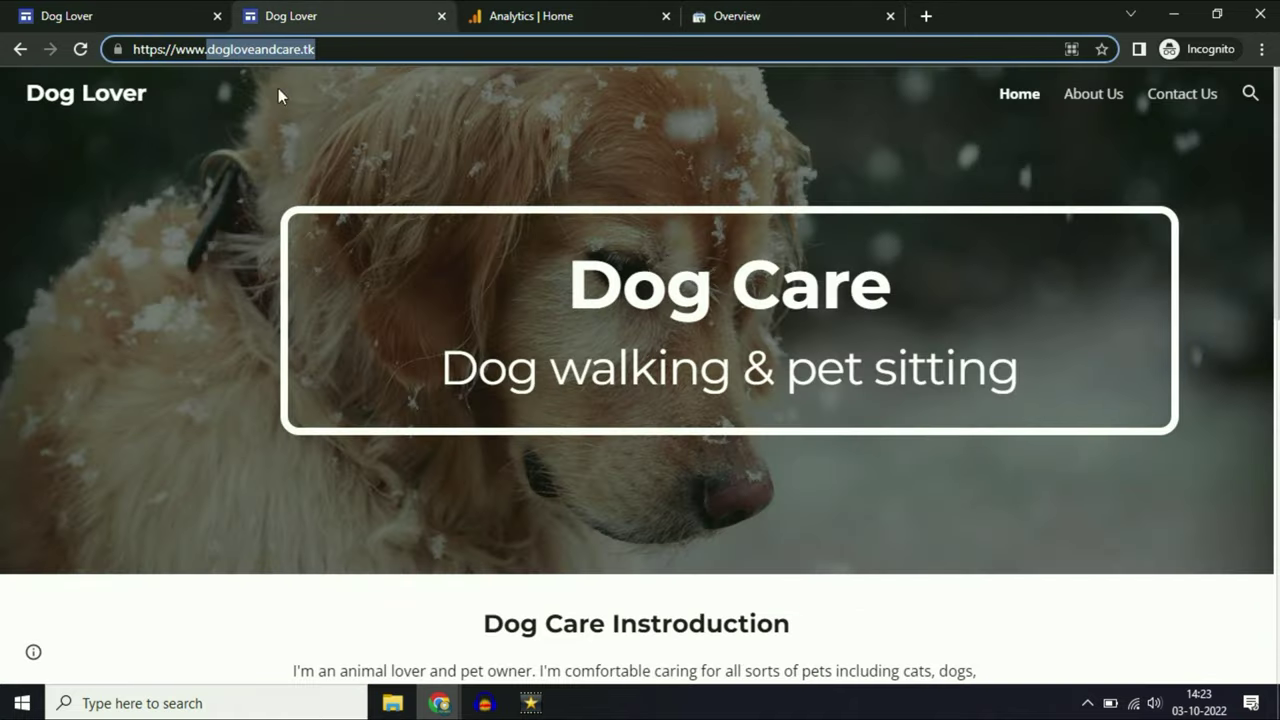
double_click(737, 49)
triple_click(737, 49)
key(ctrl+c)
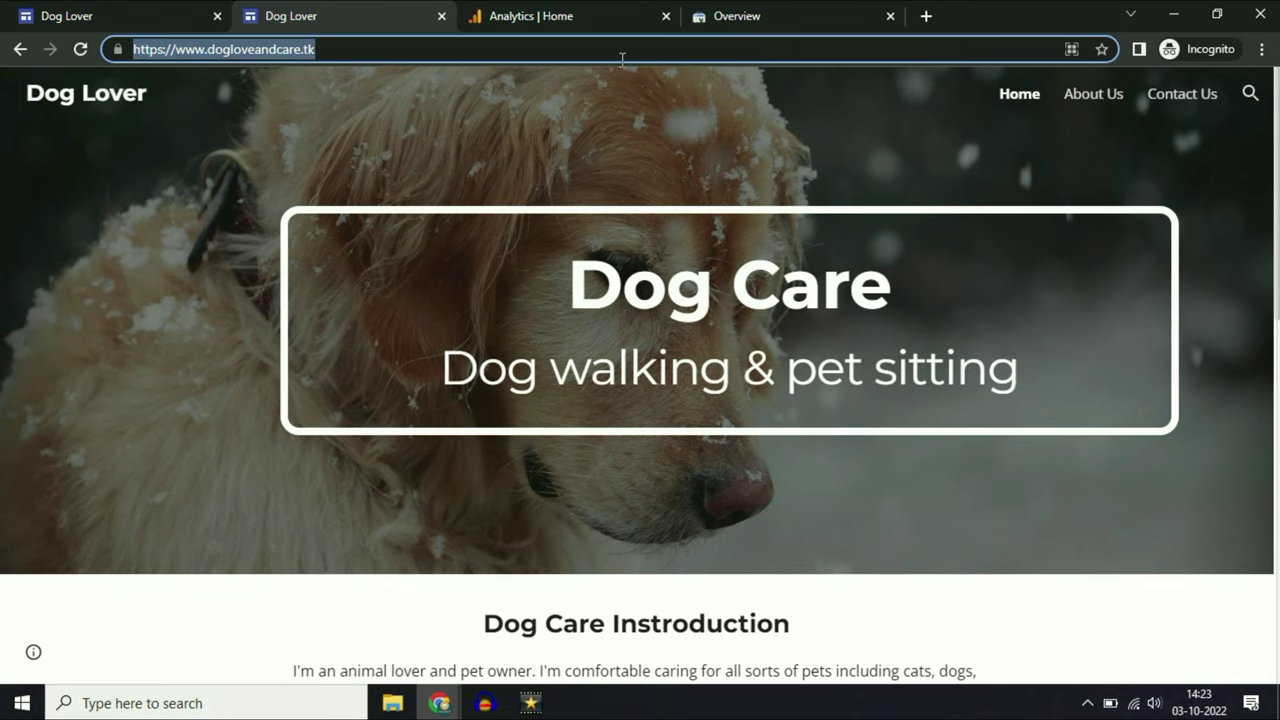
click(528, 25)
click(738, 14)
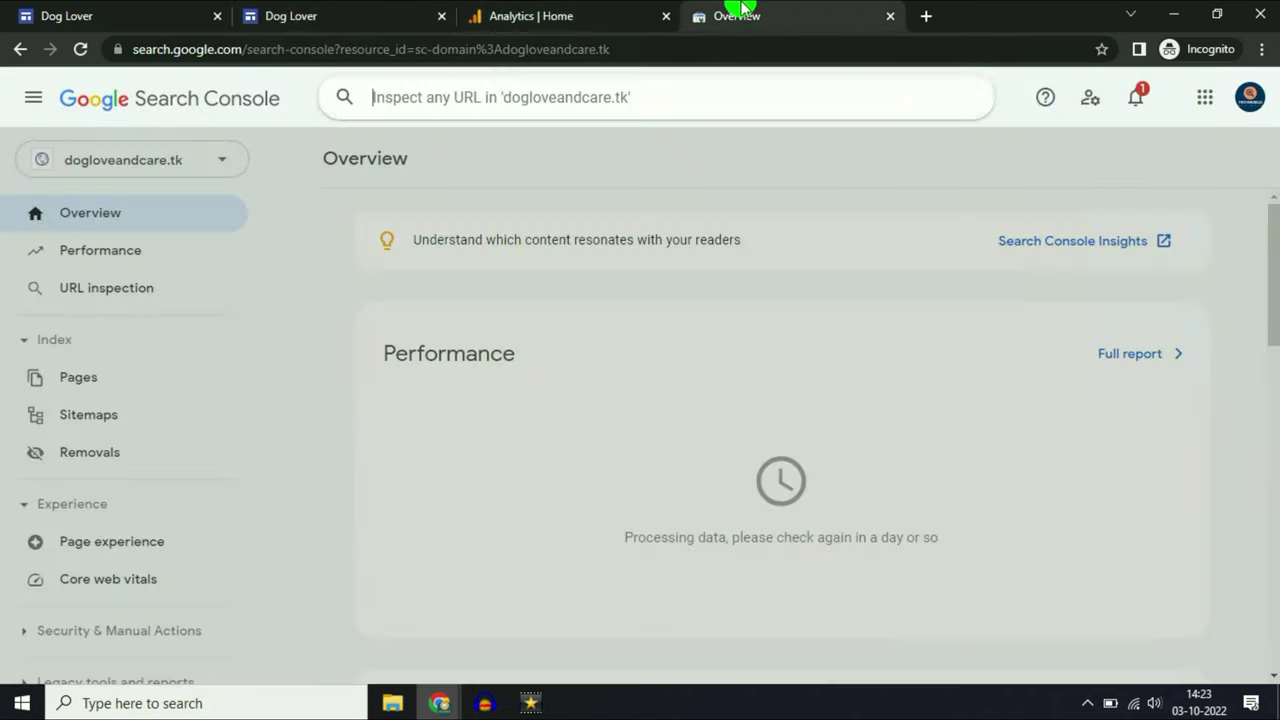
click(578, 108)
key(ctrl+v)
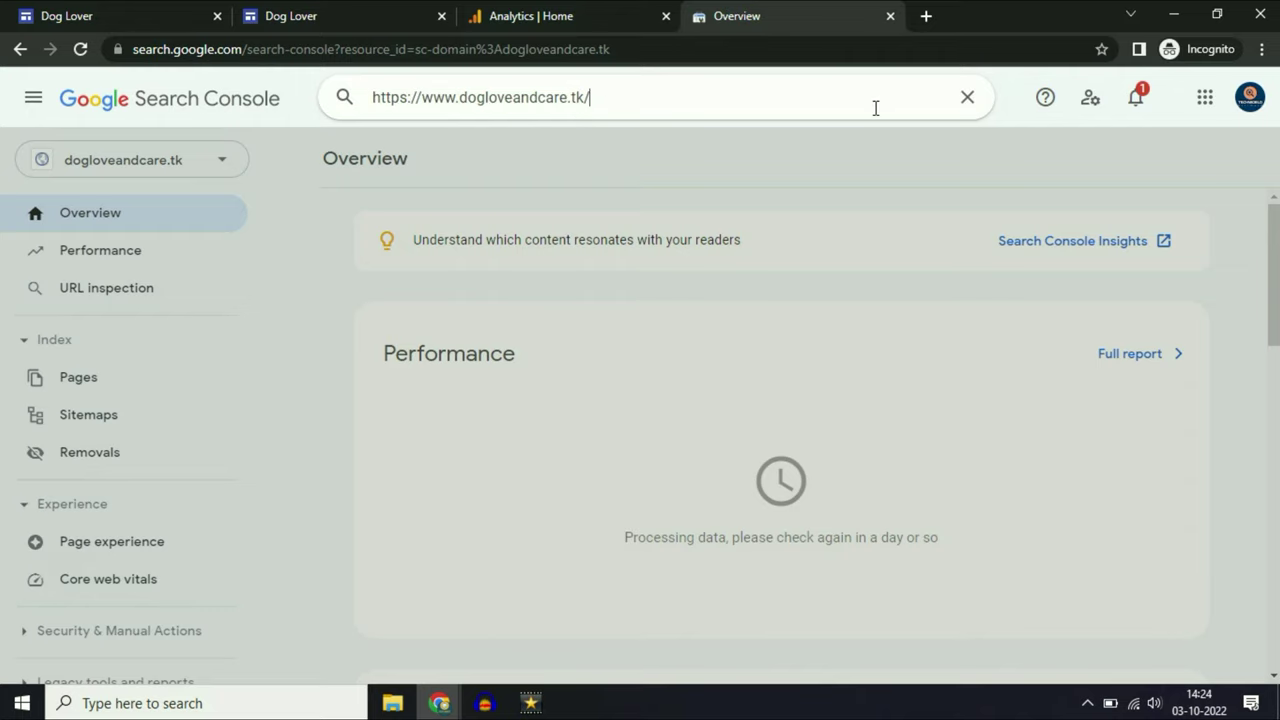
key(Return)
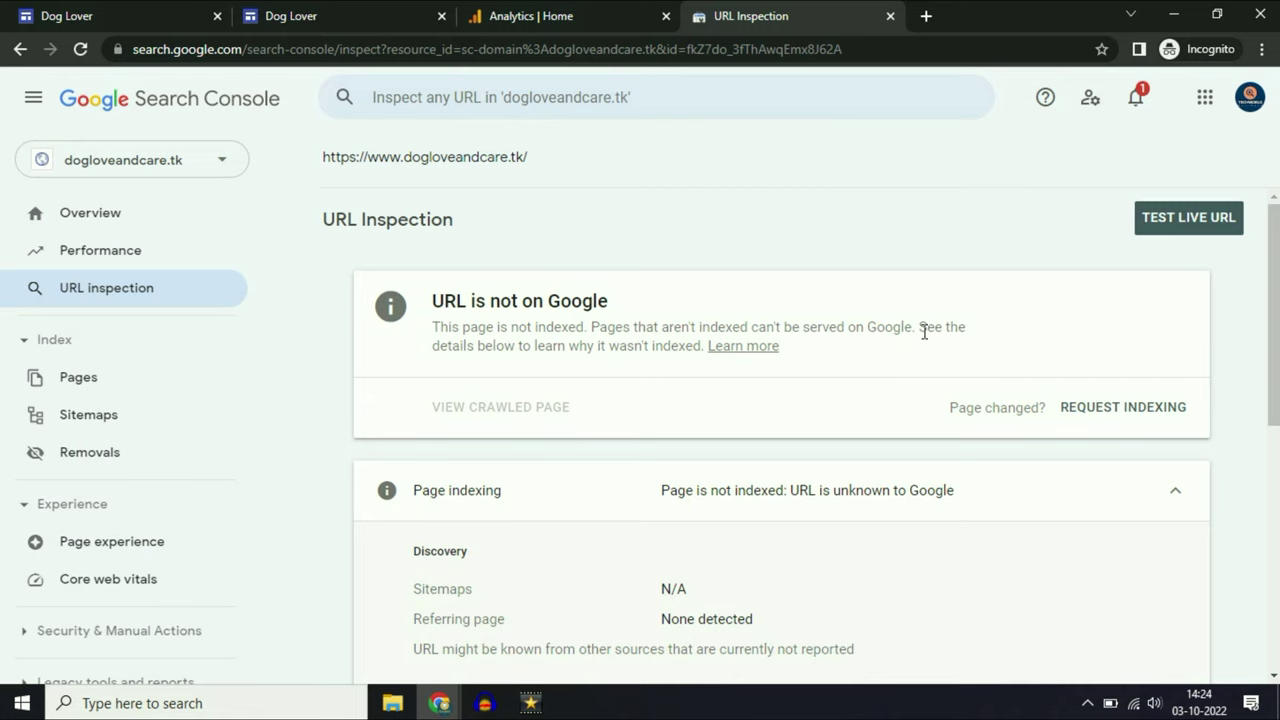
Request indexing of the Dog Lover home page, dismiss the confirmation and check the page's indexing status
scroll(1037, 362, down, 2)
click(1120, 228)
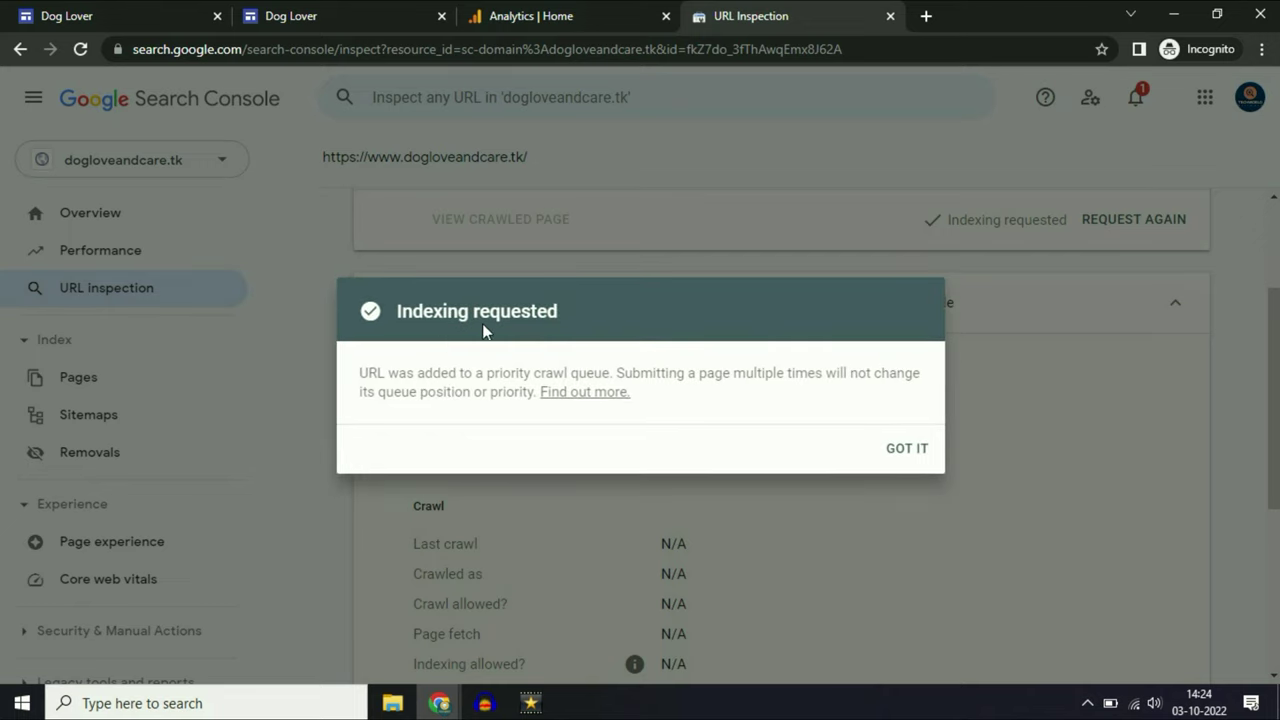
click(903, 449)
scroll(948, 451, up, 2)
drag(948, 408, 1068, 432)
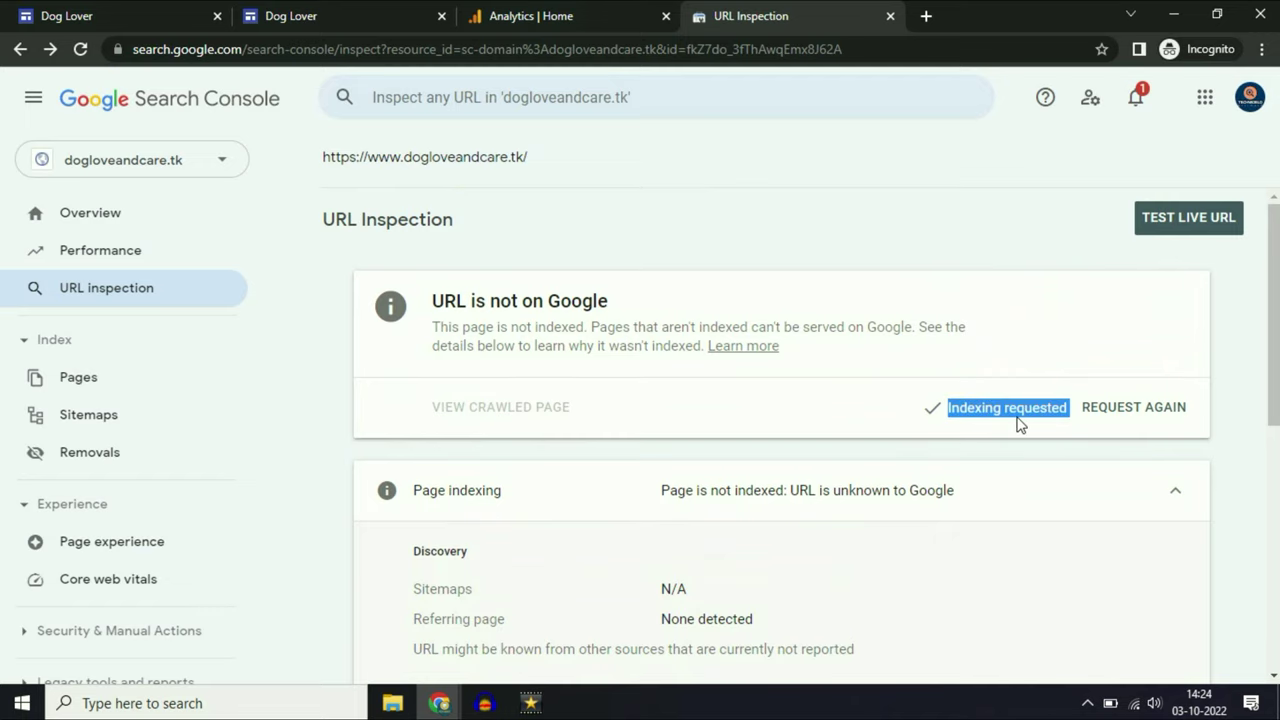
scroll(946, 430, down, 3)
scroll(946, 431, up, 3)
Open the About Us page of the published Dog Lover site and copy its full address
click(350, 18)
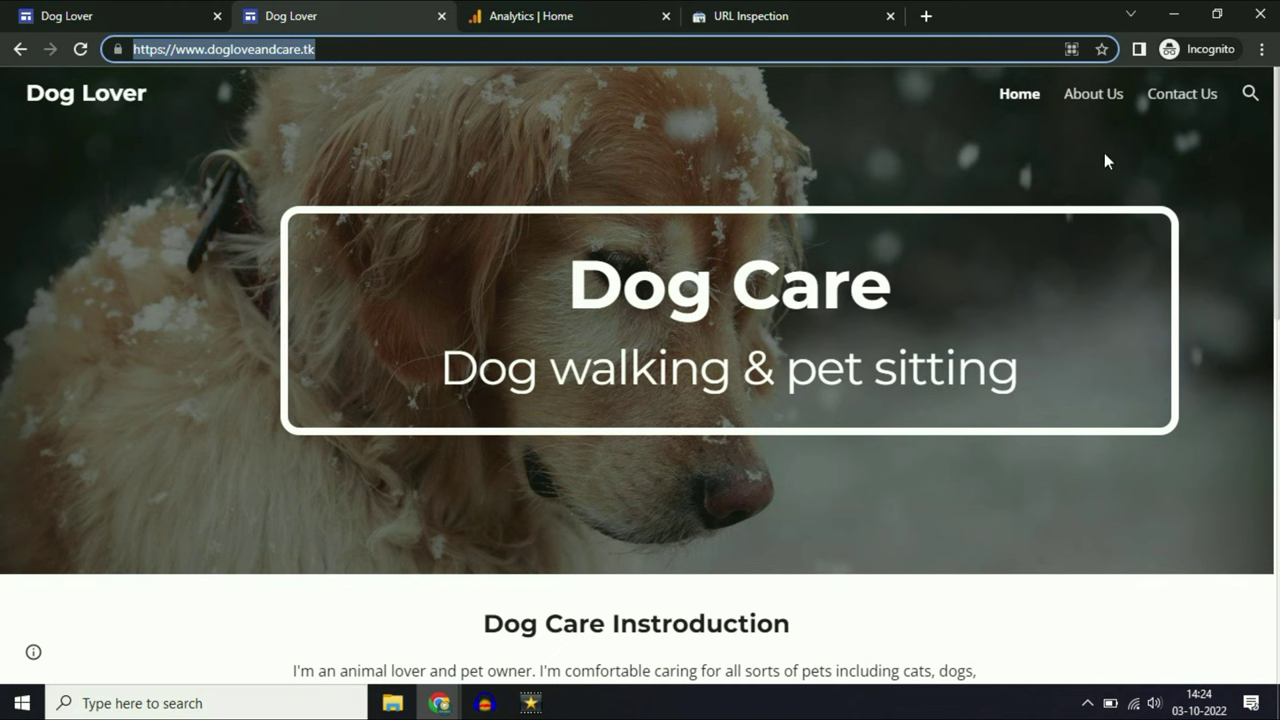
click(1090, 106)
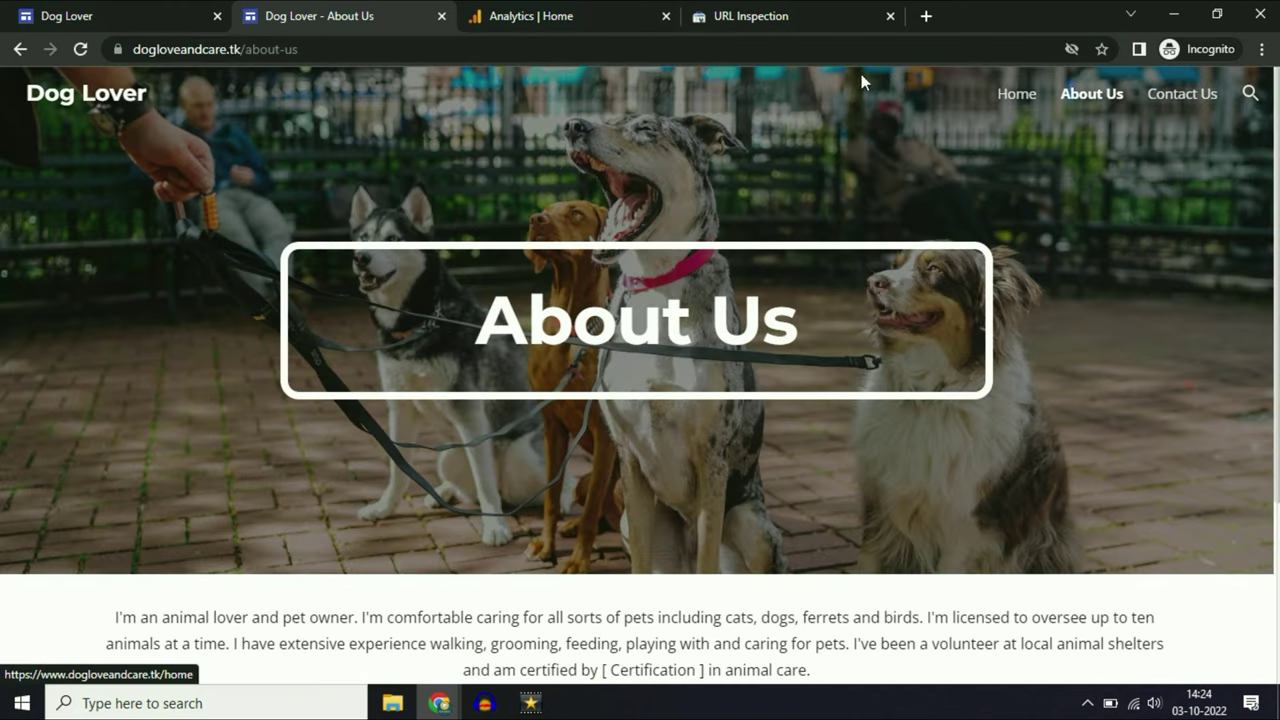
click(879, 49)
triple_click(879, 49)
key(ctrl+c)
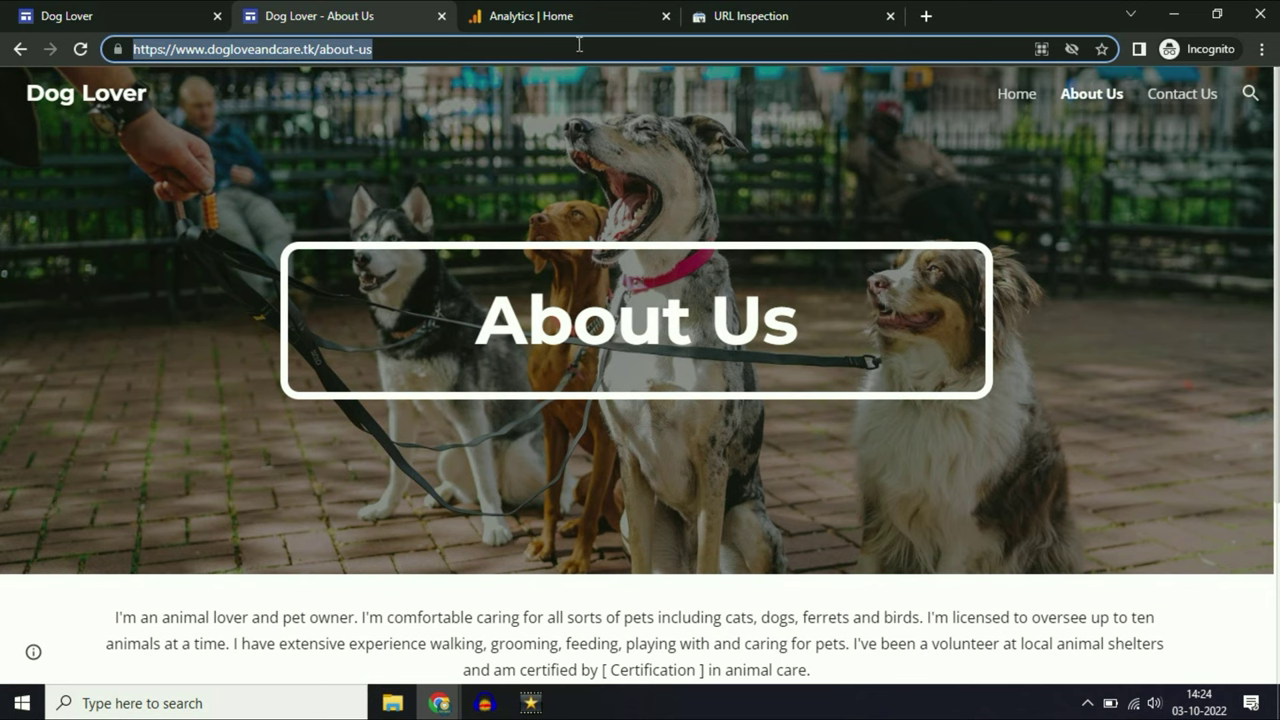
click(740, 16)
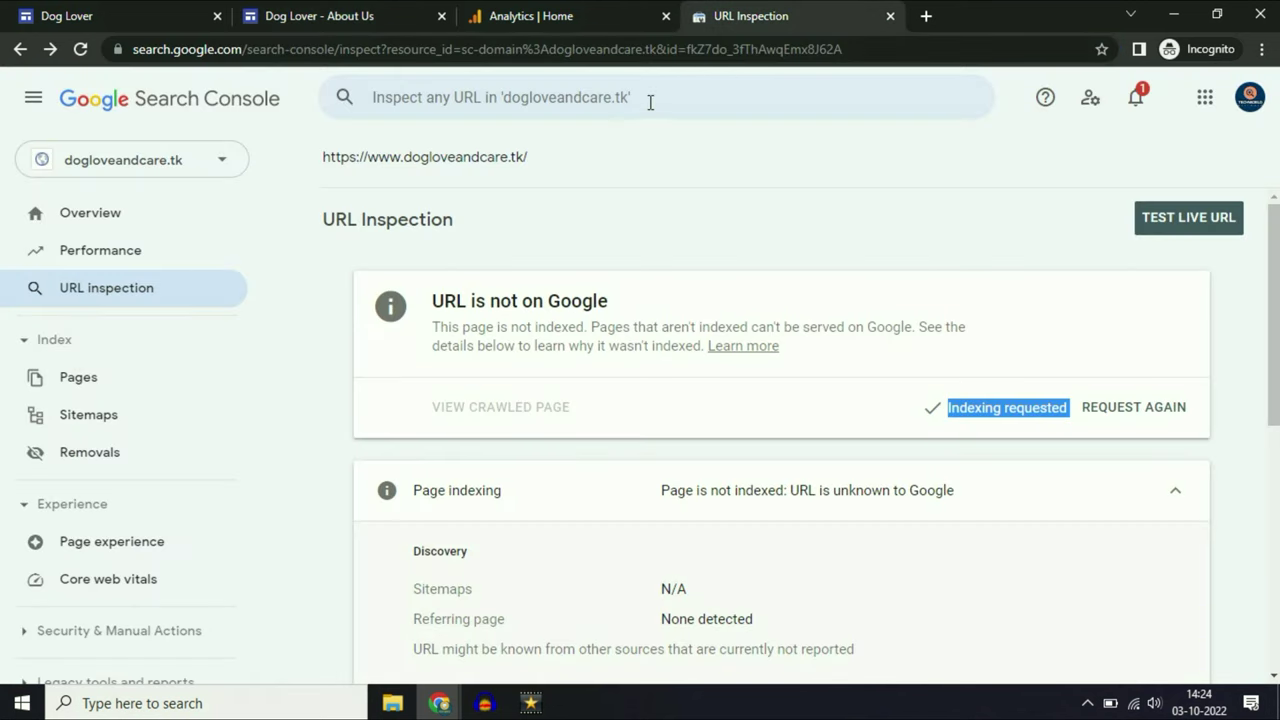
click(605, 97)
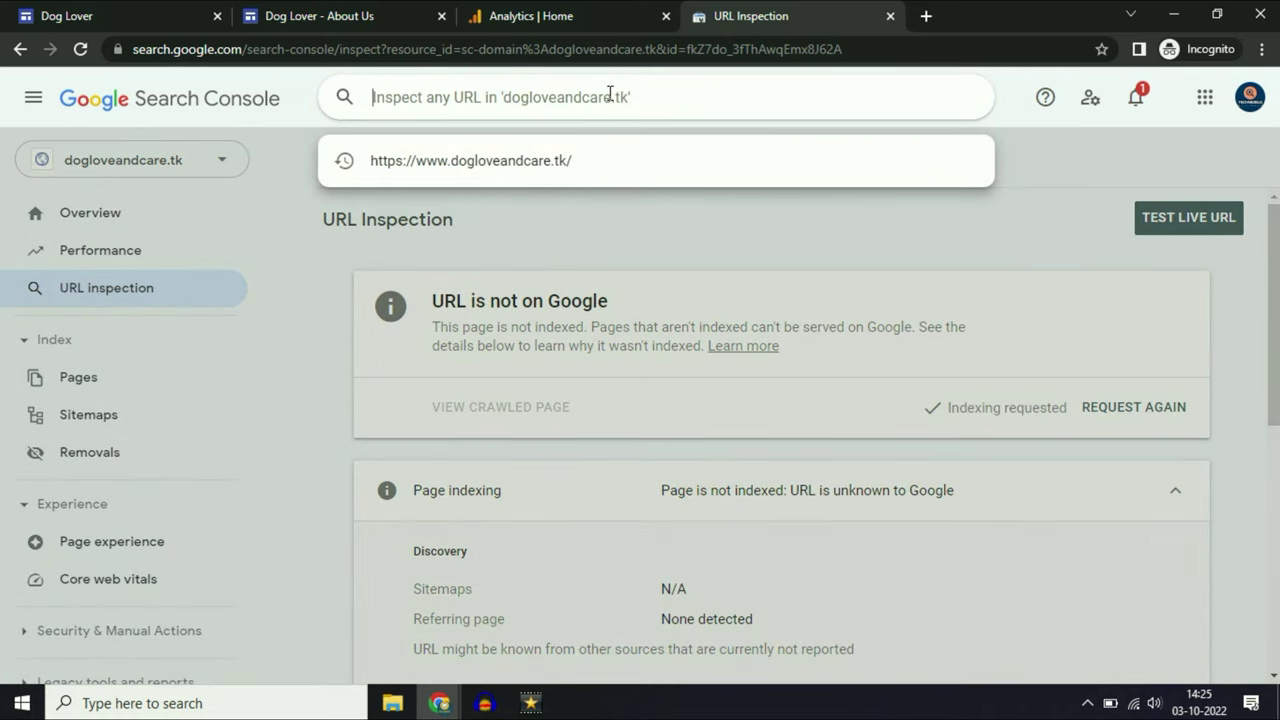
key(ctrl+v)
key(Return)
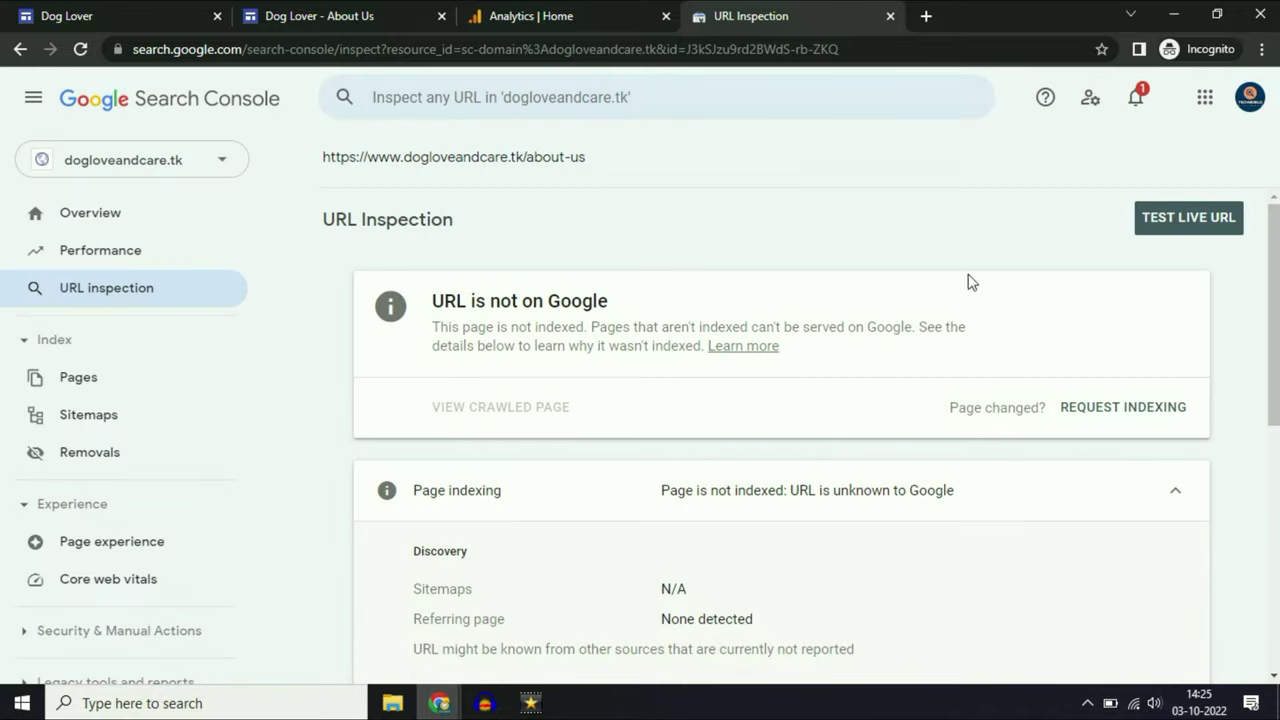
Request indexing of the About Us page, dismiss the confirmation and check its request status
click(1092, 414)
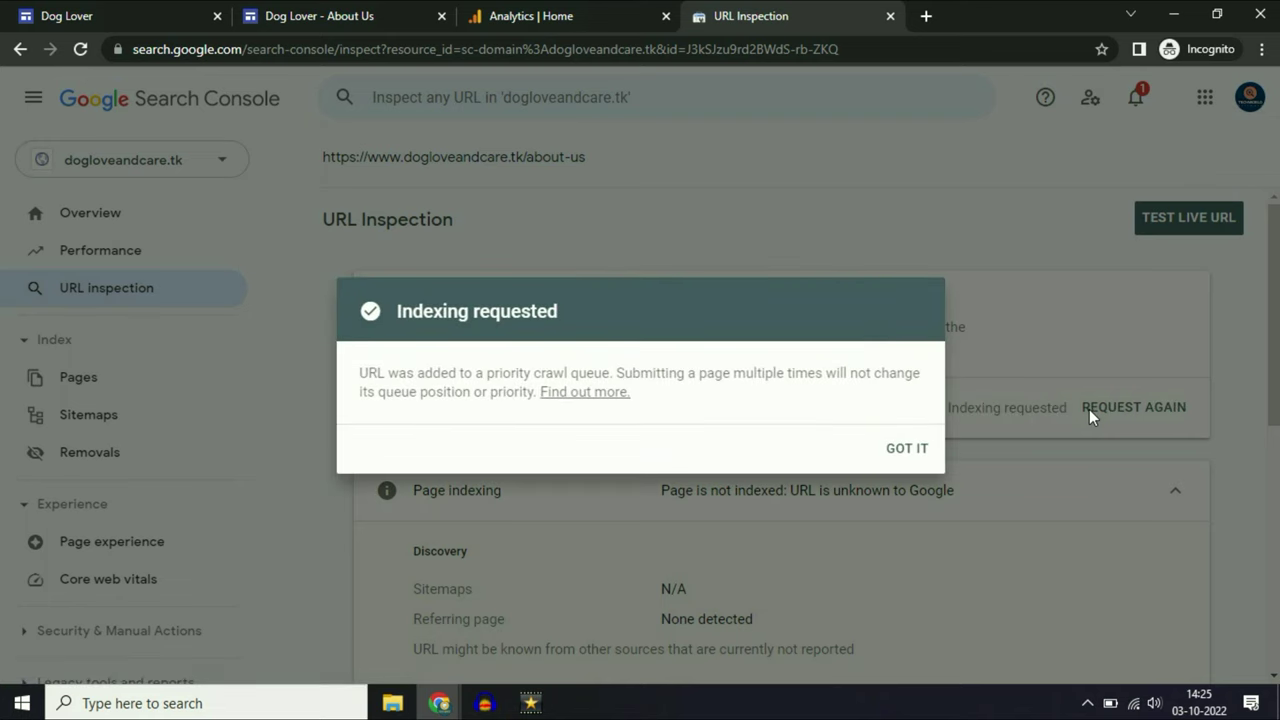
click(907, 446)
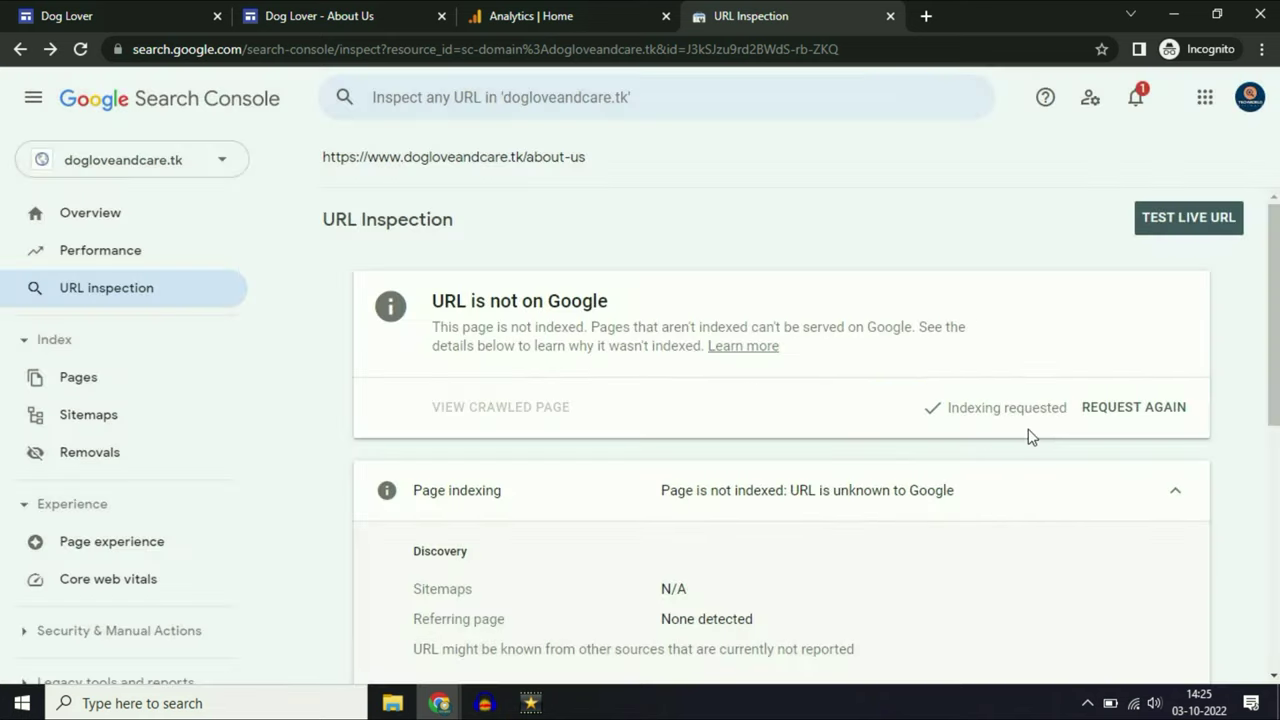
drag(922, 408, 1071, 420)
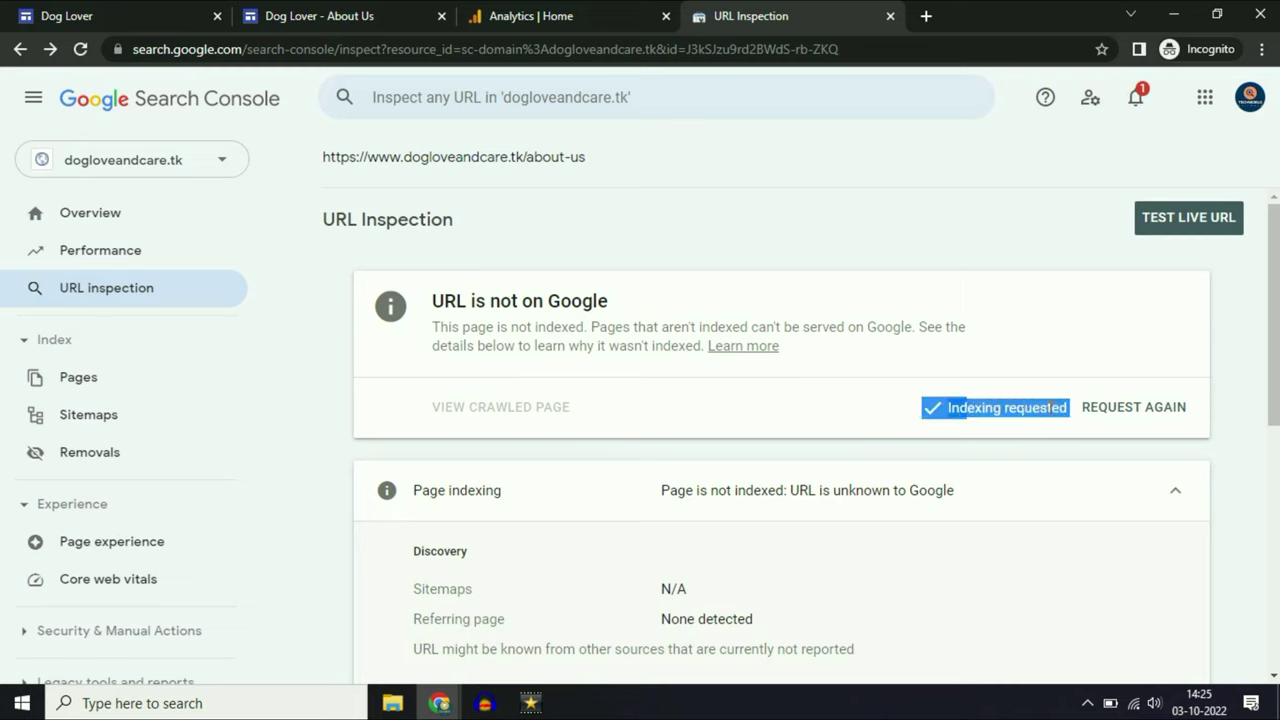
click(851, 229)
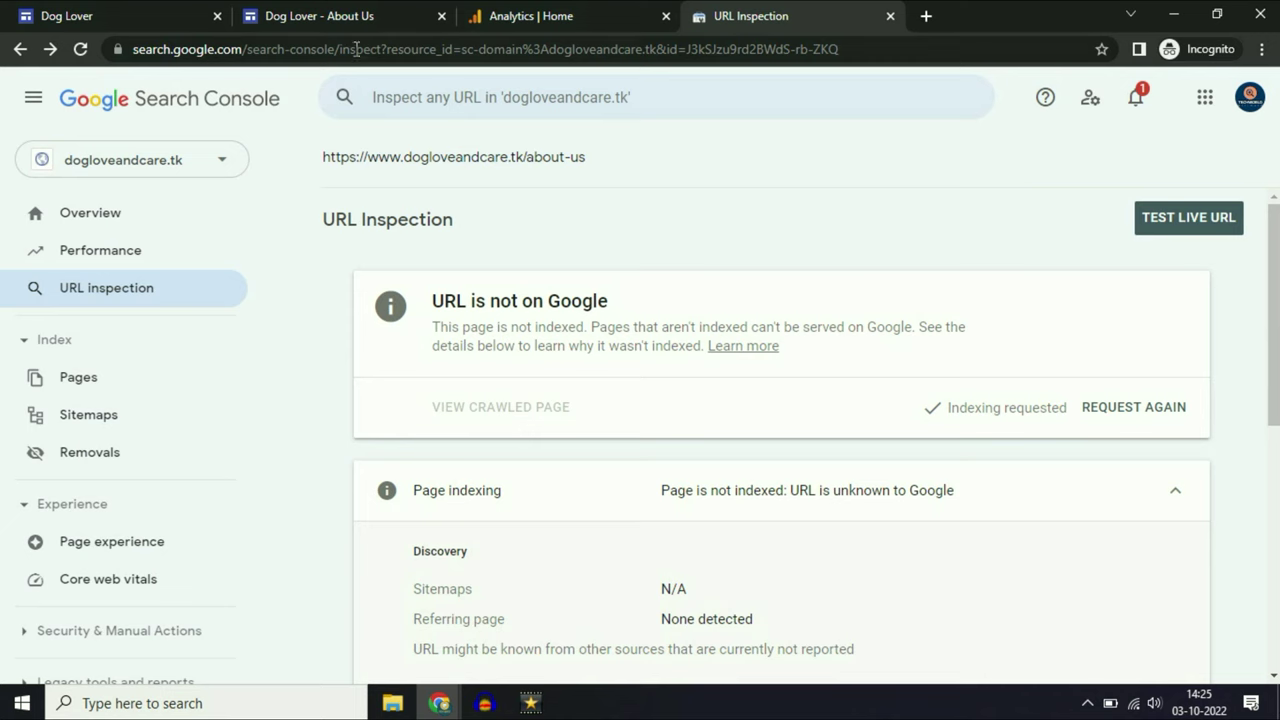
Open the Contact Us page of the published Dog Lover site and copy its full address
click(337, 15)
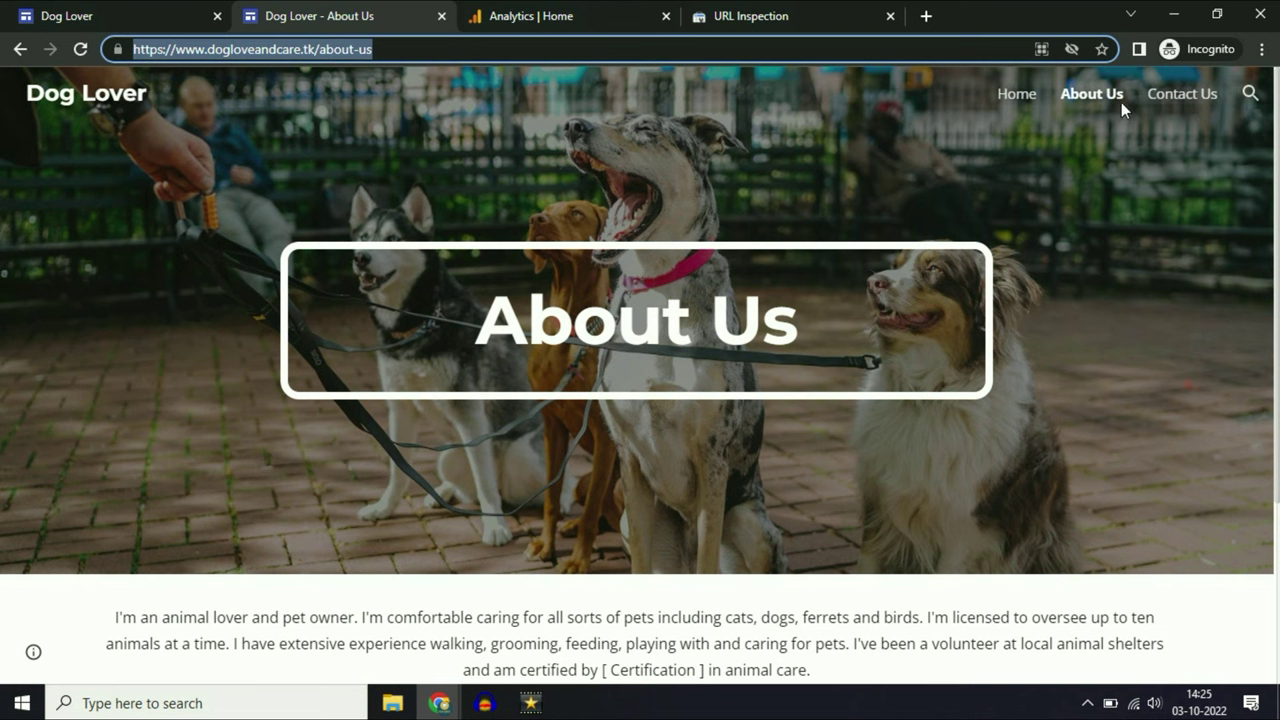
click(1180, 93)
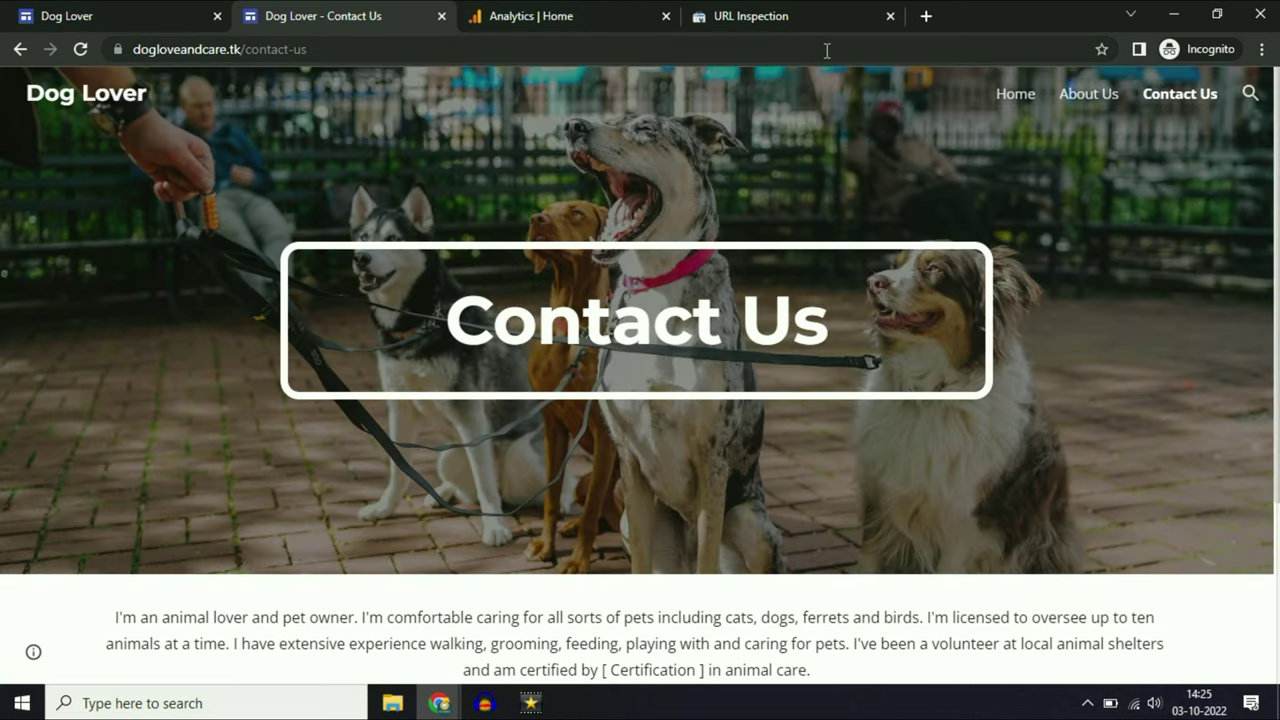
click(827, 50)
key(ctrl+c)
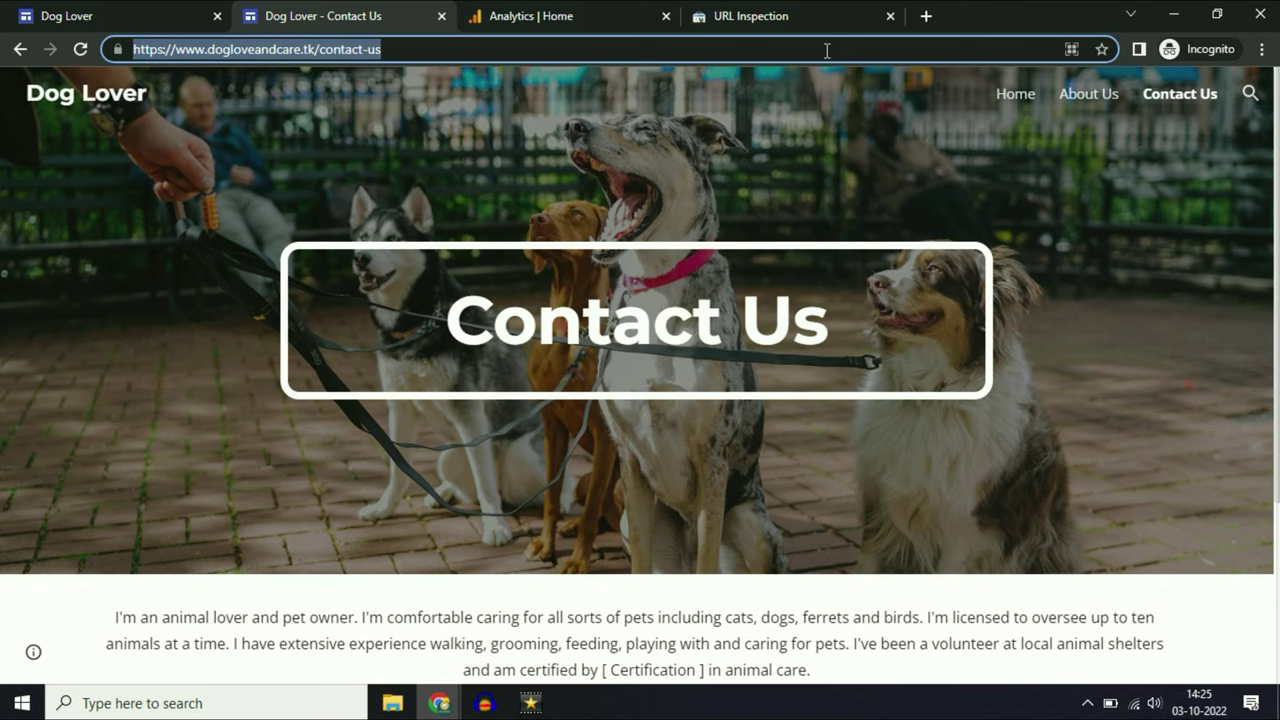
click(737, 14)
click(627, 100)
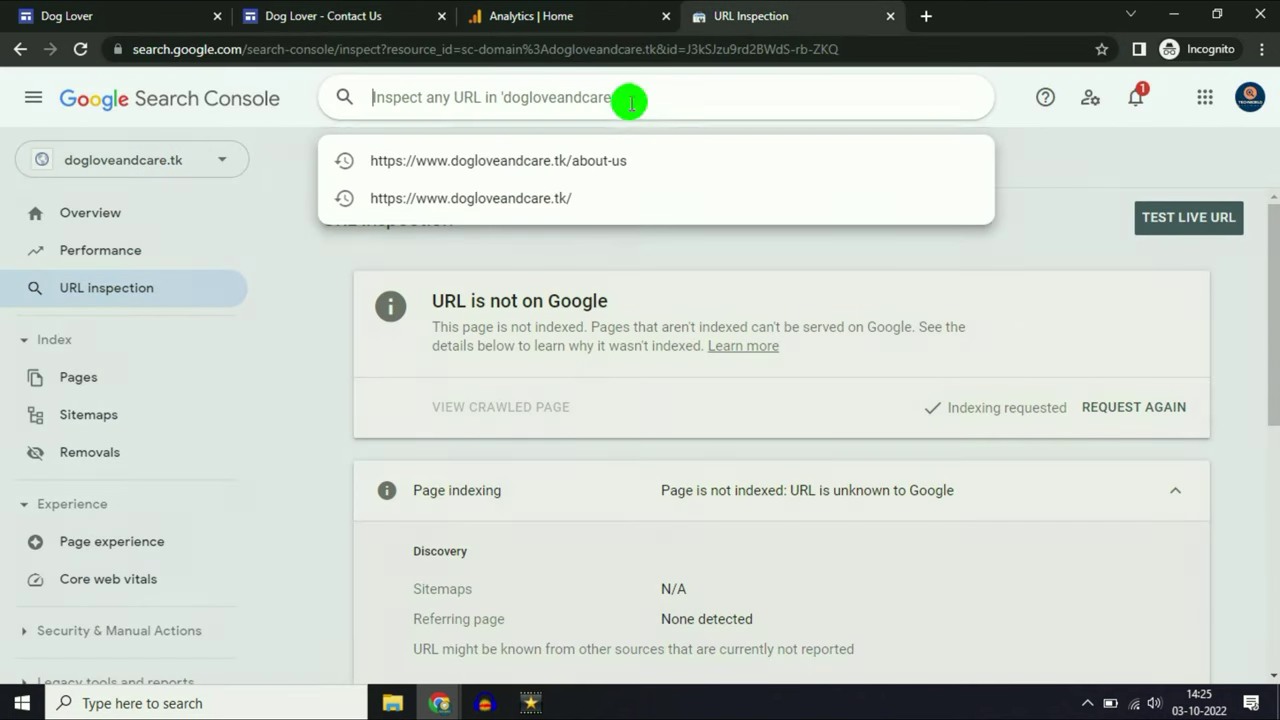
key(ctrl+v)
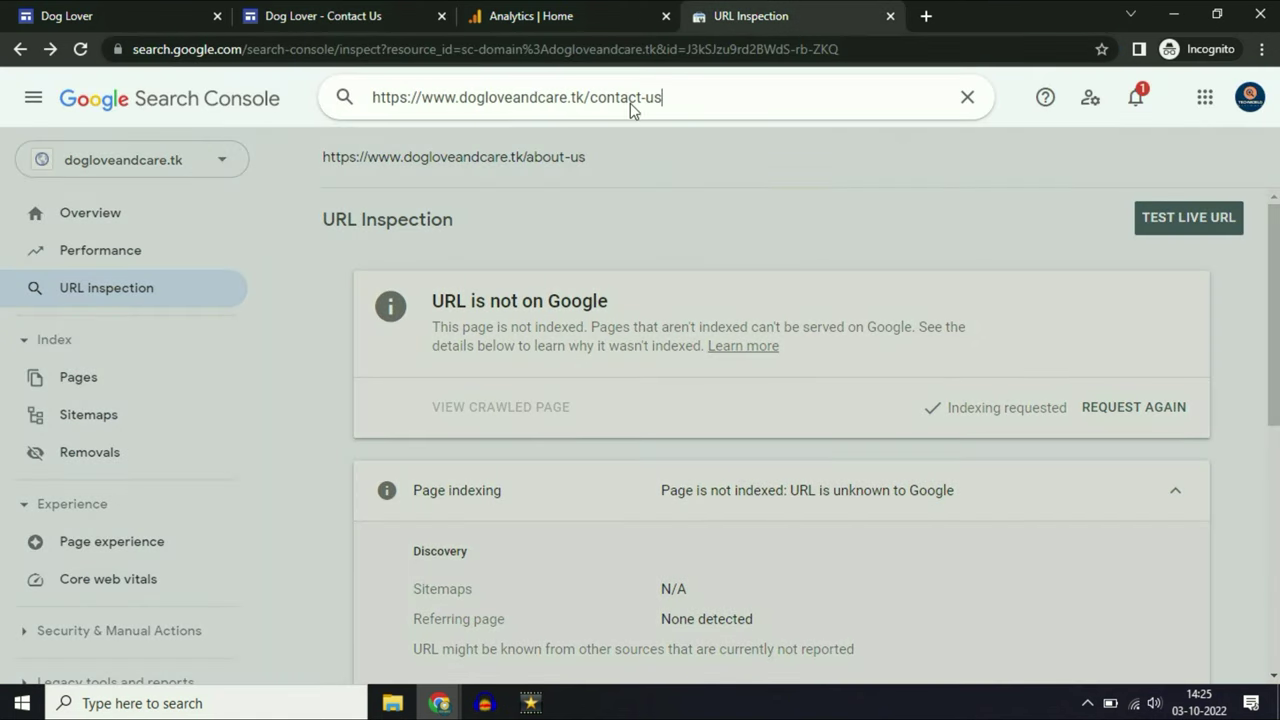
key(Return)
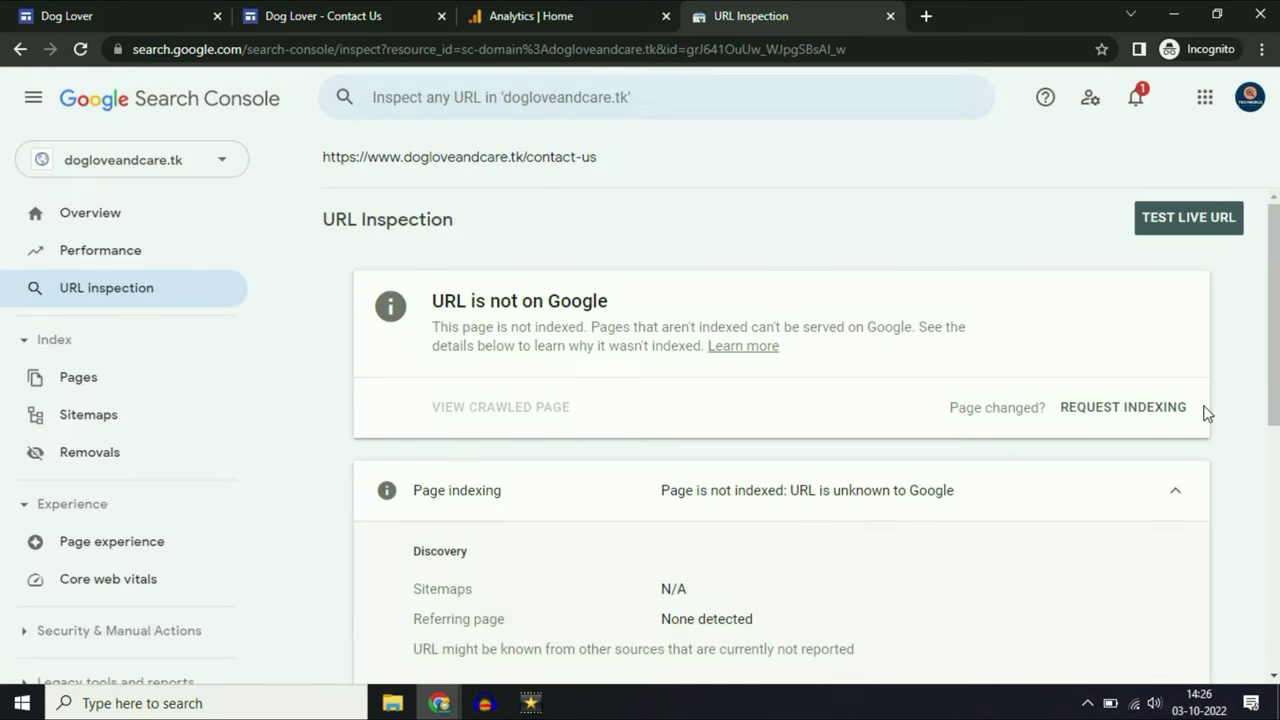
click(1108, 410)
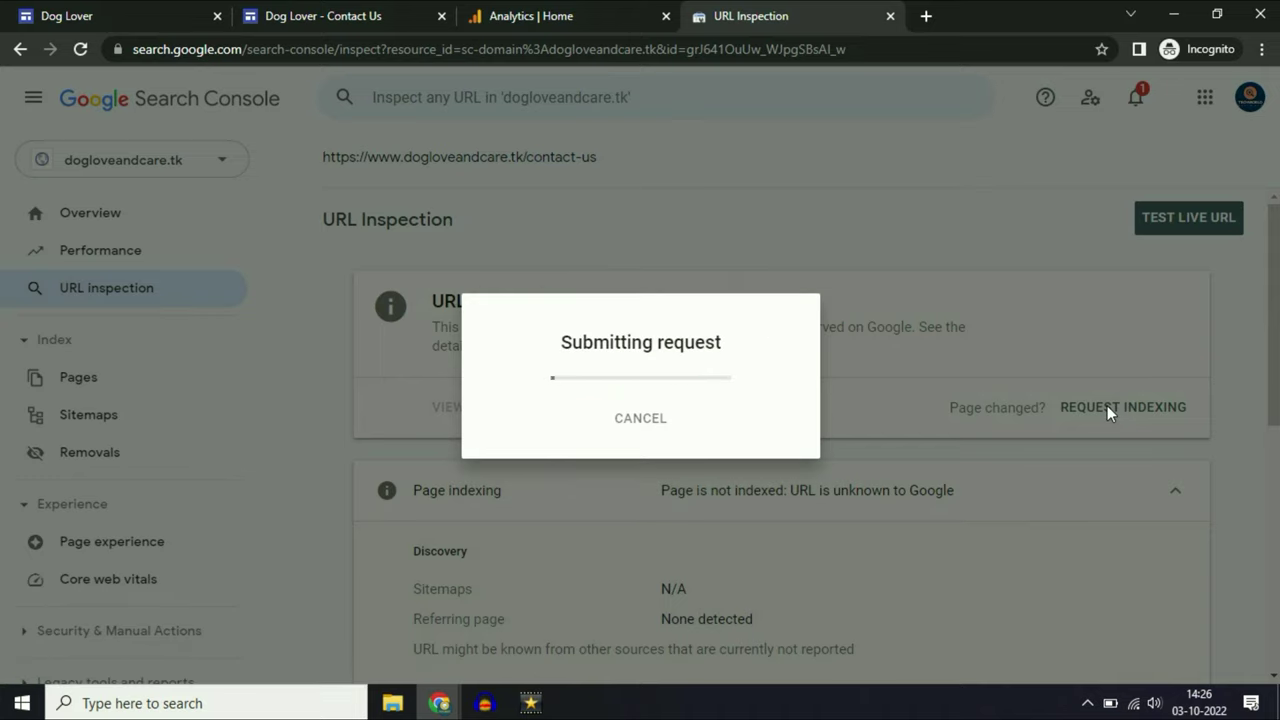
click(905, 455)
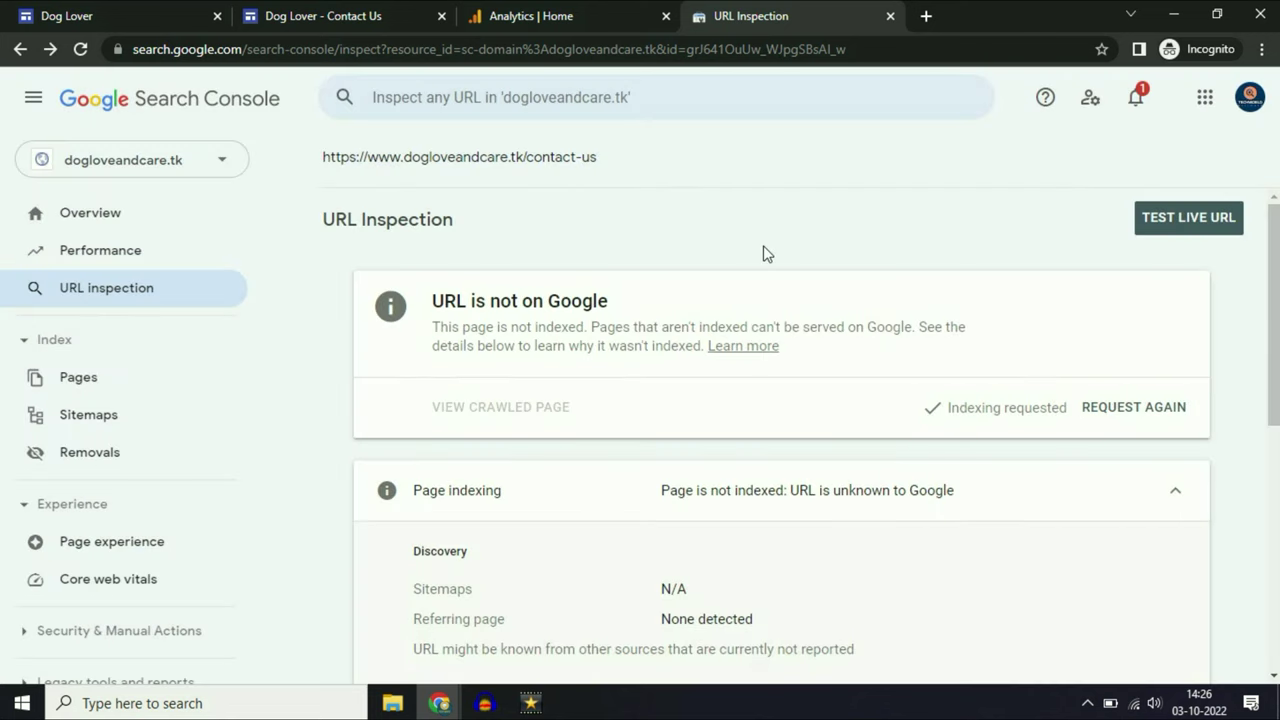
Switch to the published Team site window and select the full addresses of its Home and Projects pages
mouse_move(445, 705)
click(380, 628)
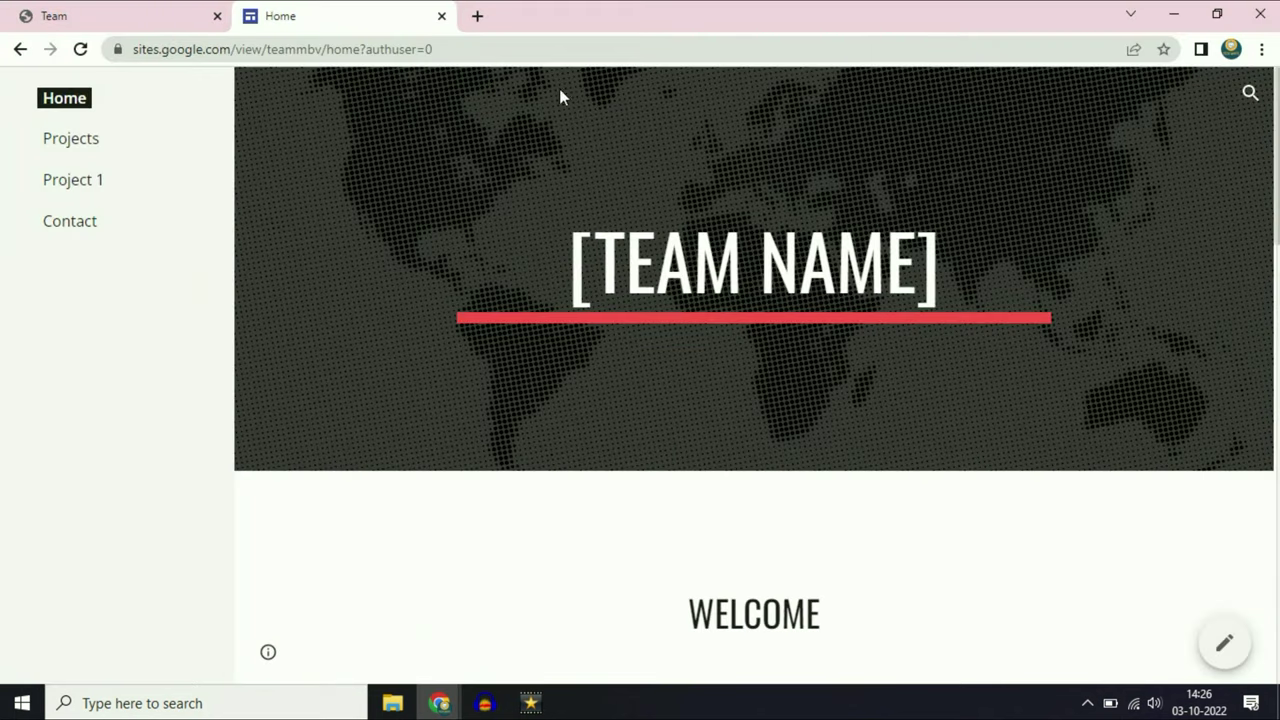
click(634, 48)
click(648, 48)
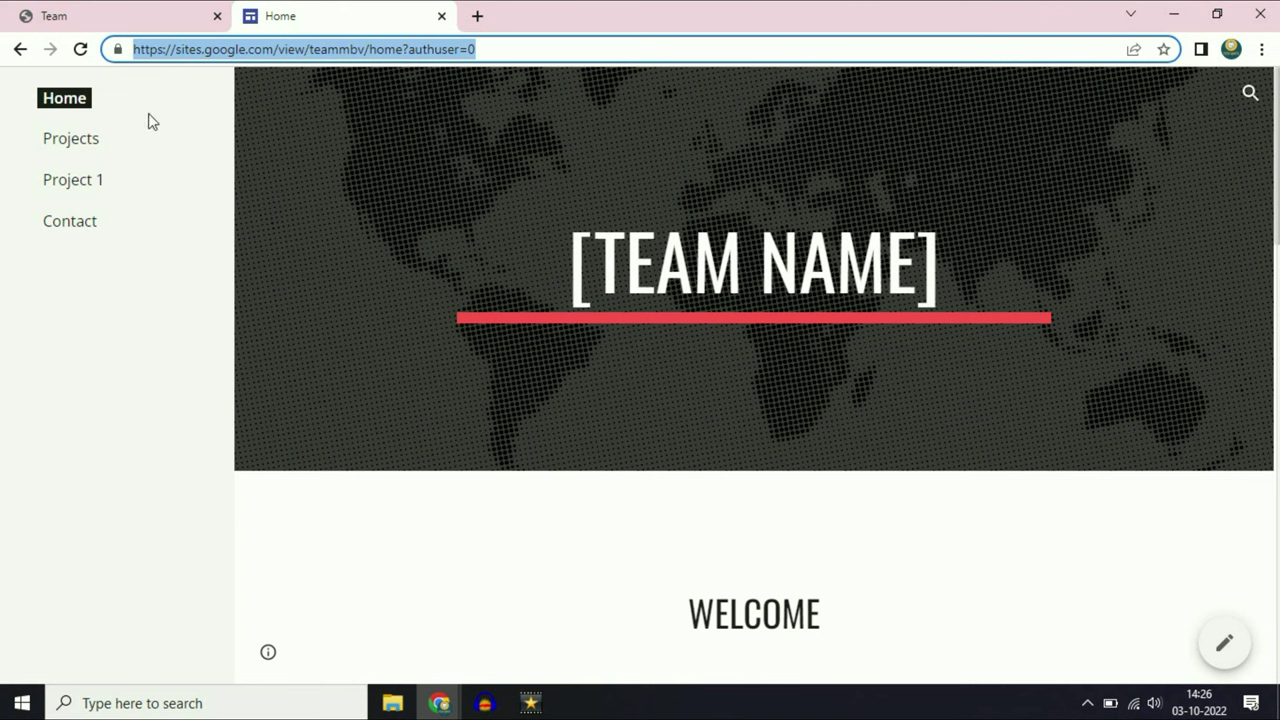
click(88, 141)
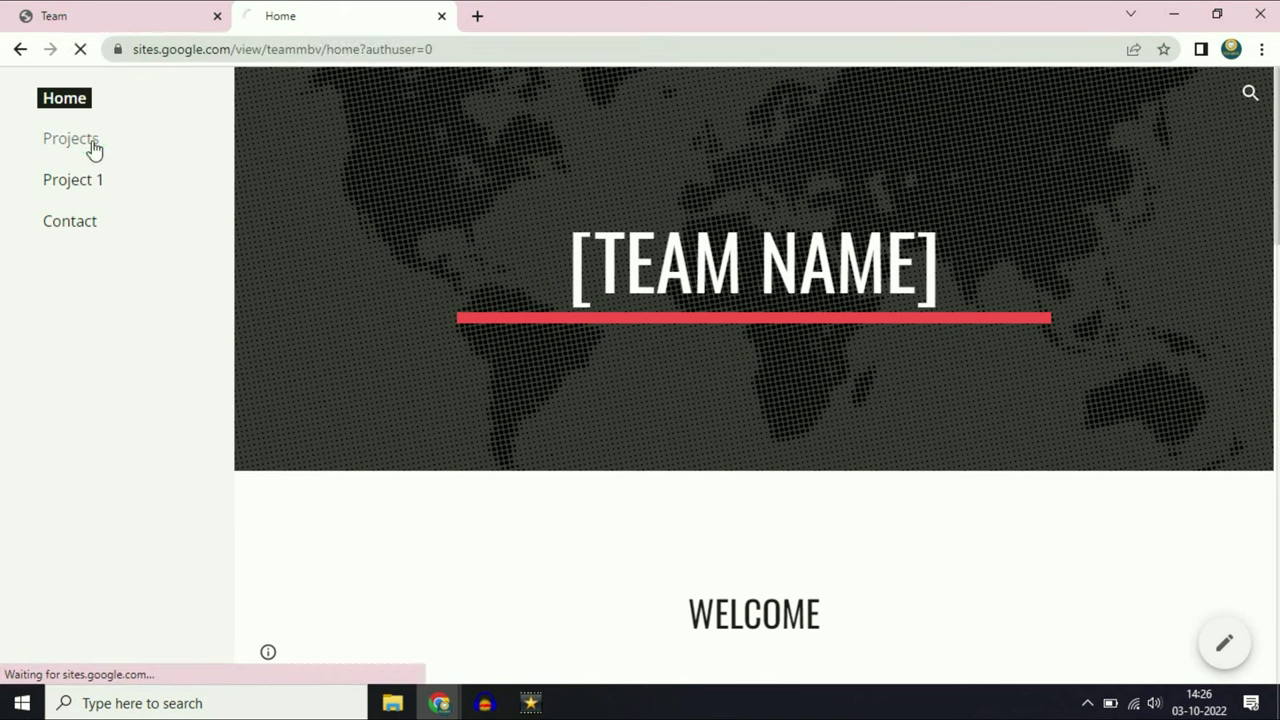
click(561, 51)
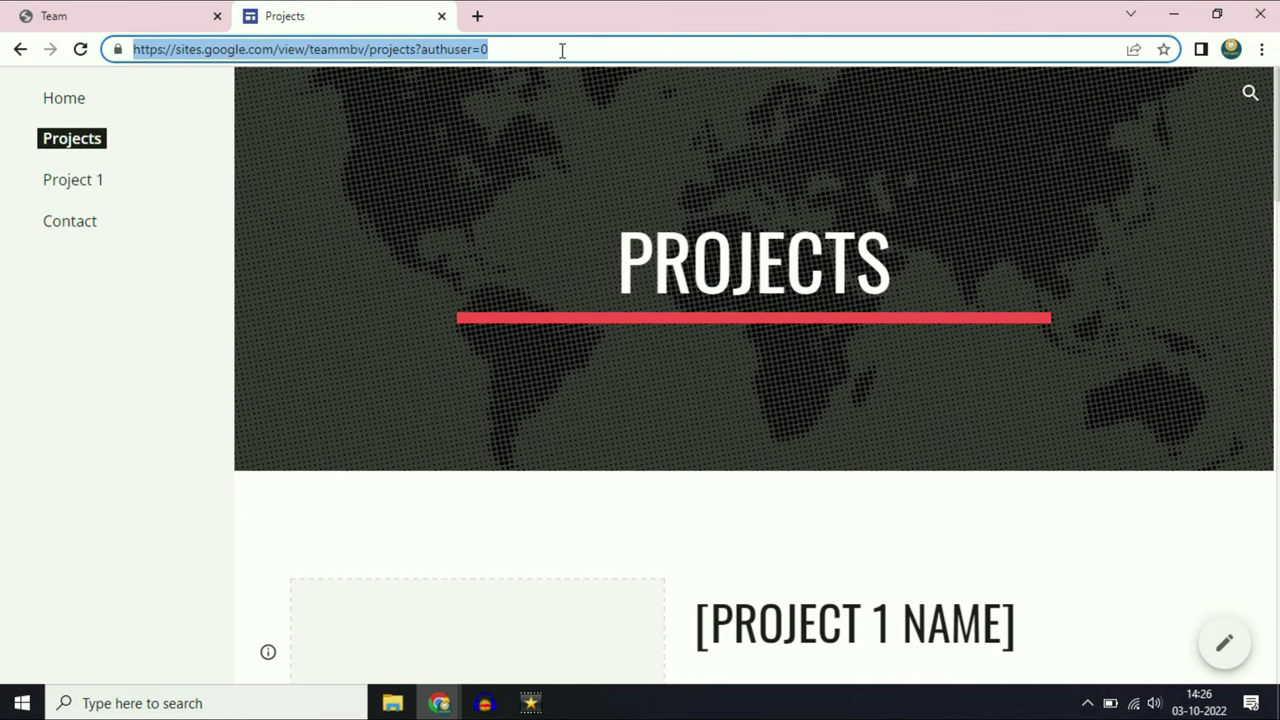
Bring up the empty URL inspection field in Search Console, and return to the Team site without inspecting anything
mouse_move(438, 702)
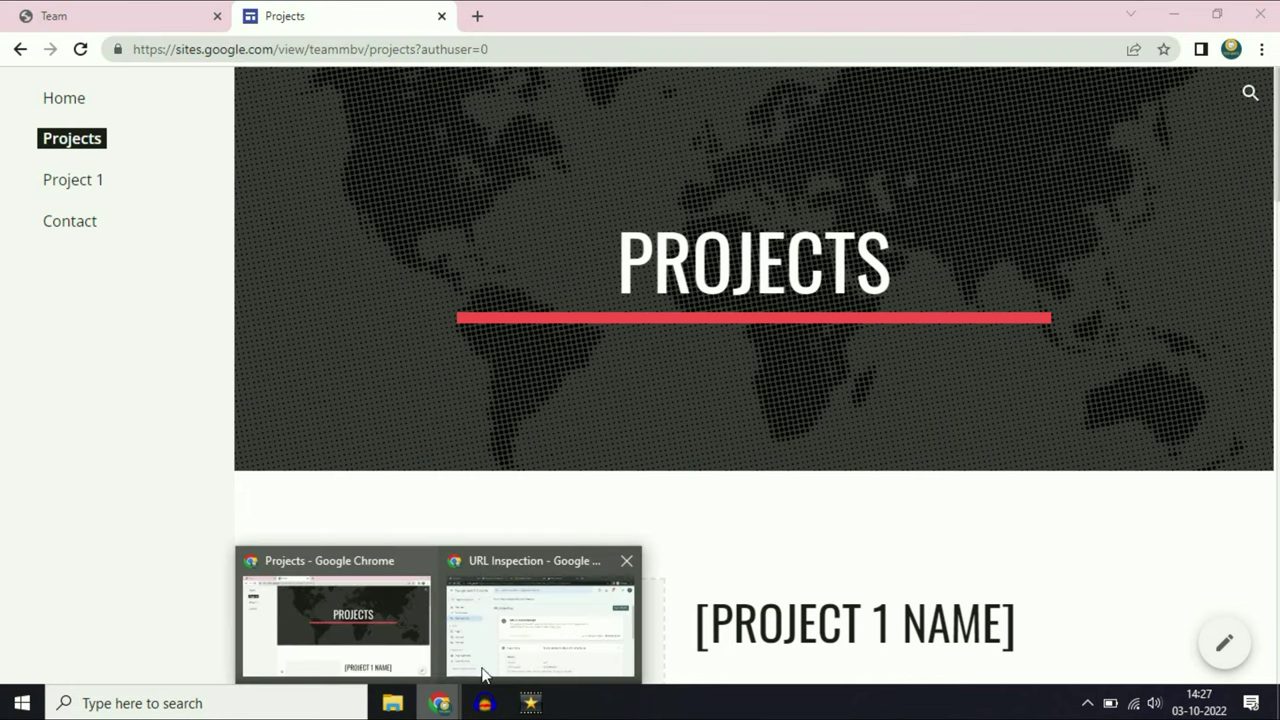
click(521, 635)
click(645, 94)
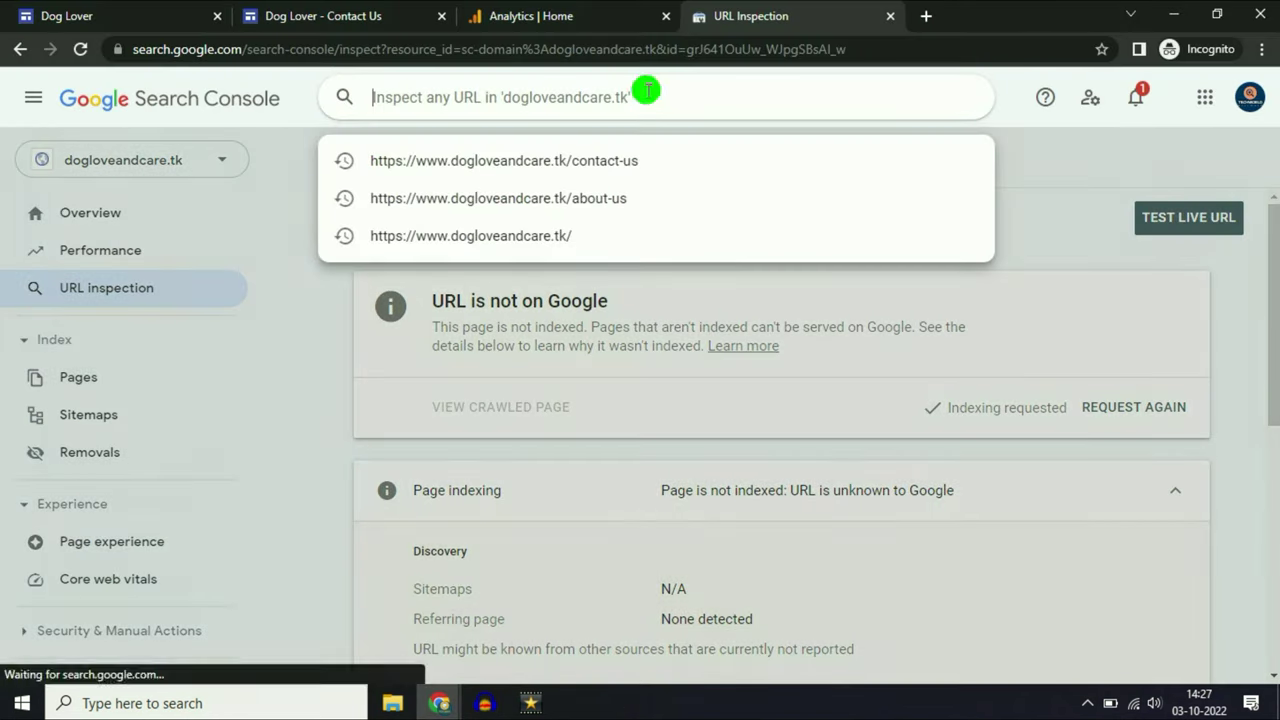
click(1170, 15)
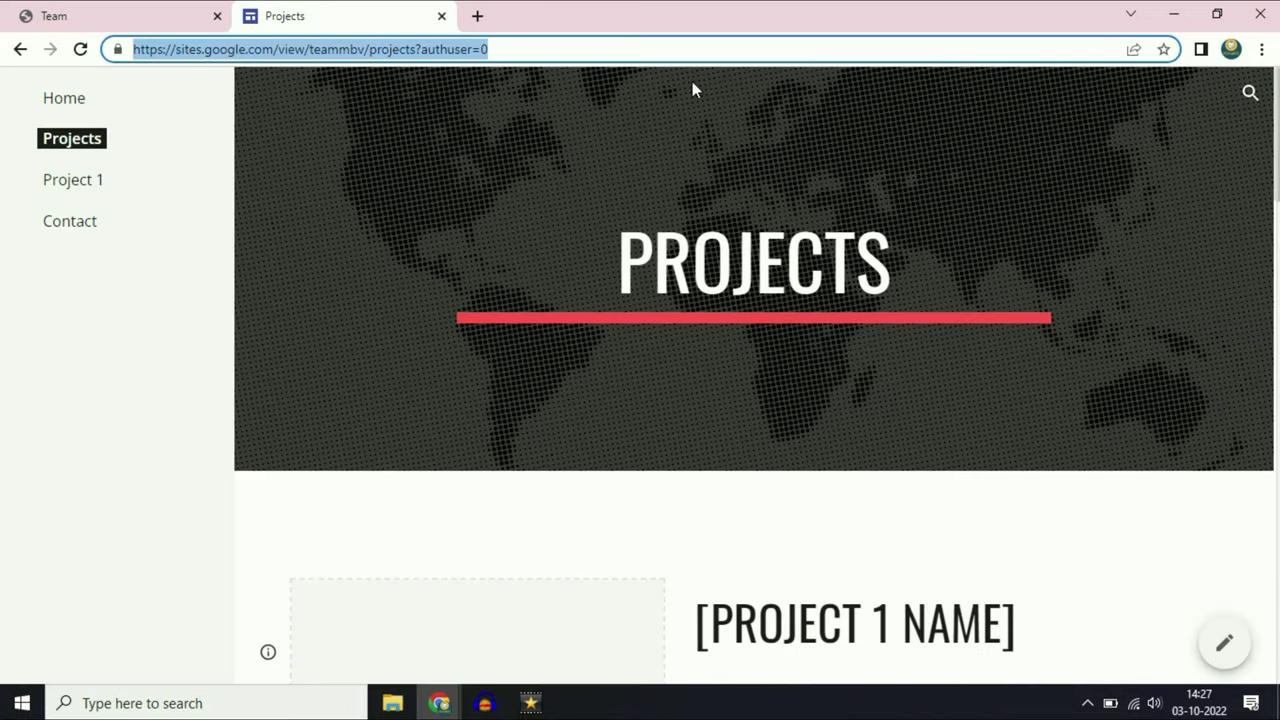
View the Project 1 page's full address and the Contact page of the Team site, and return to the Search Console inspection page
click(88, 182)
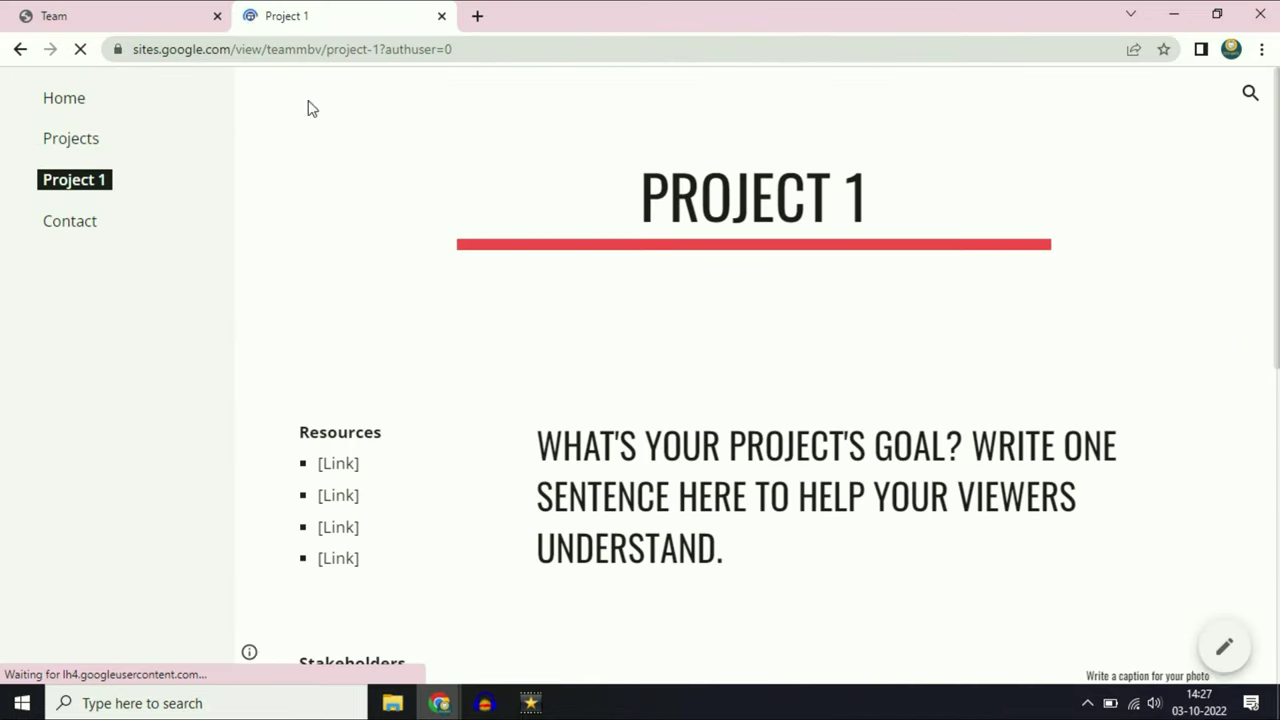
click(548, 49)
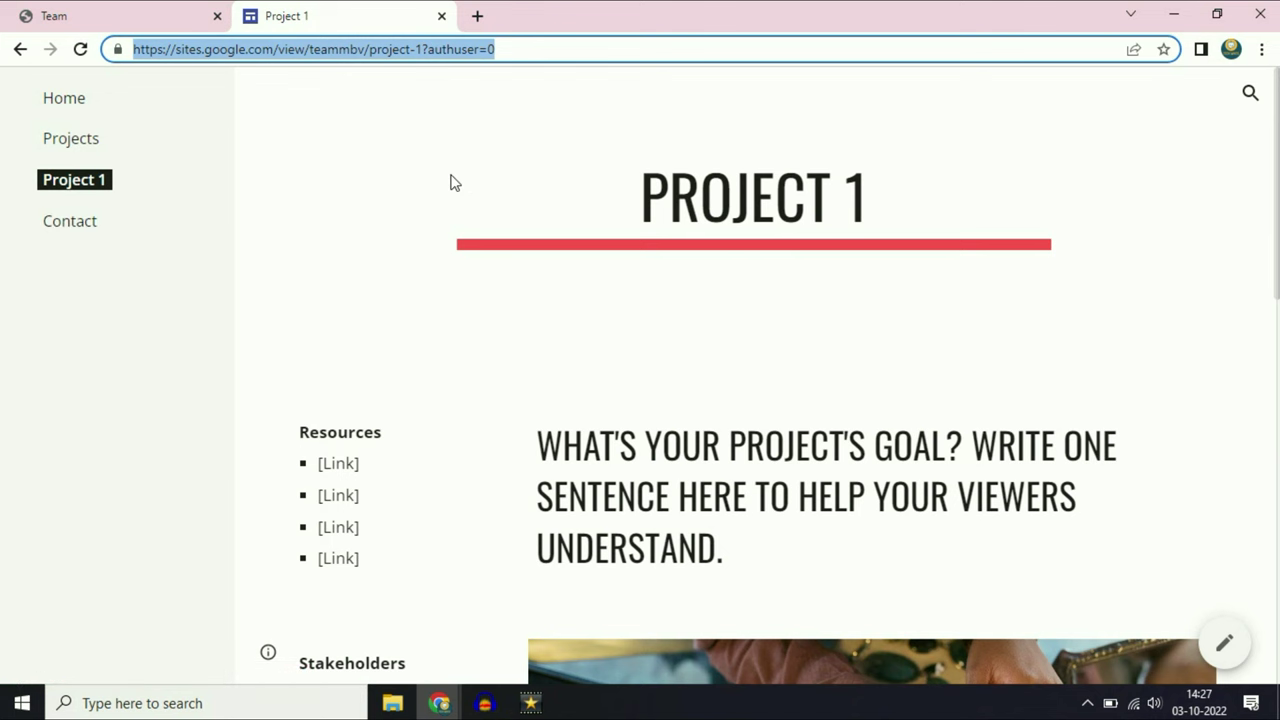
click(74, 231)
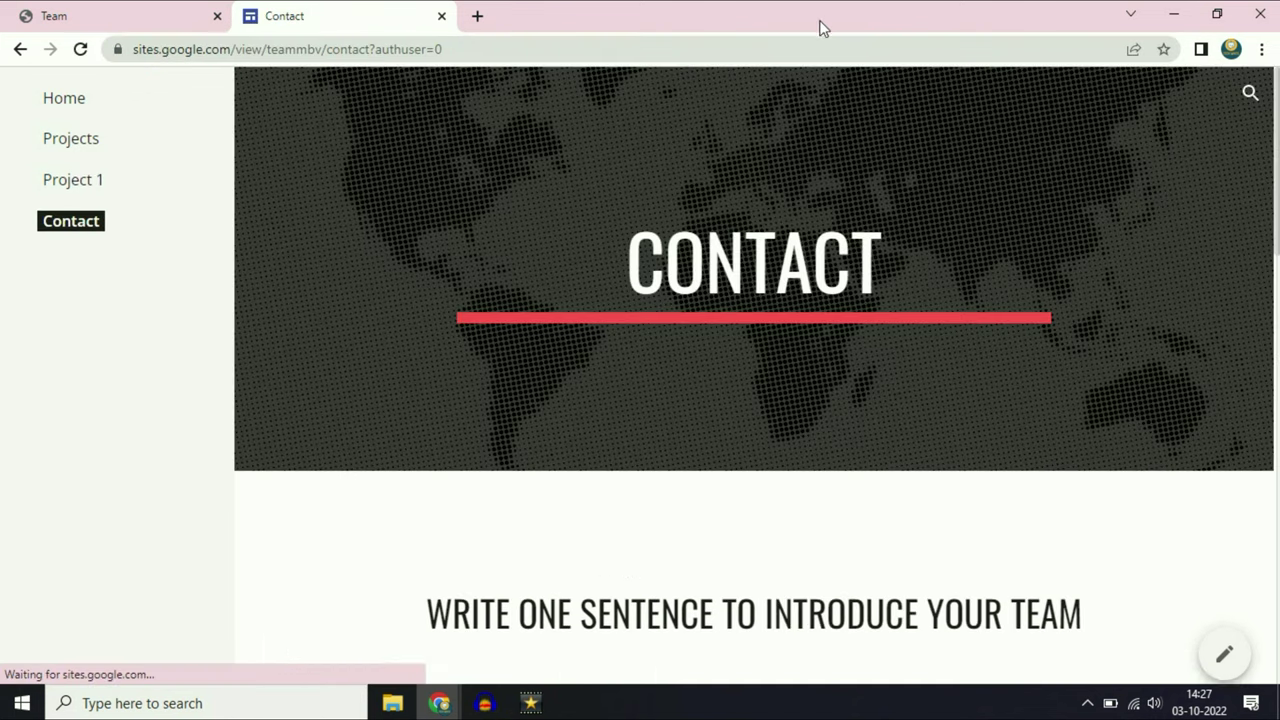
click(1172, 16)
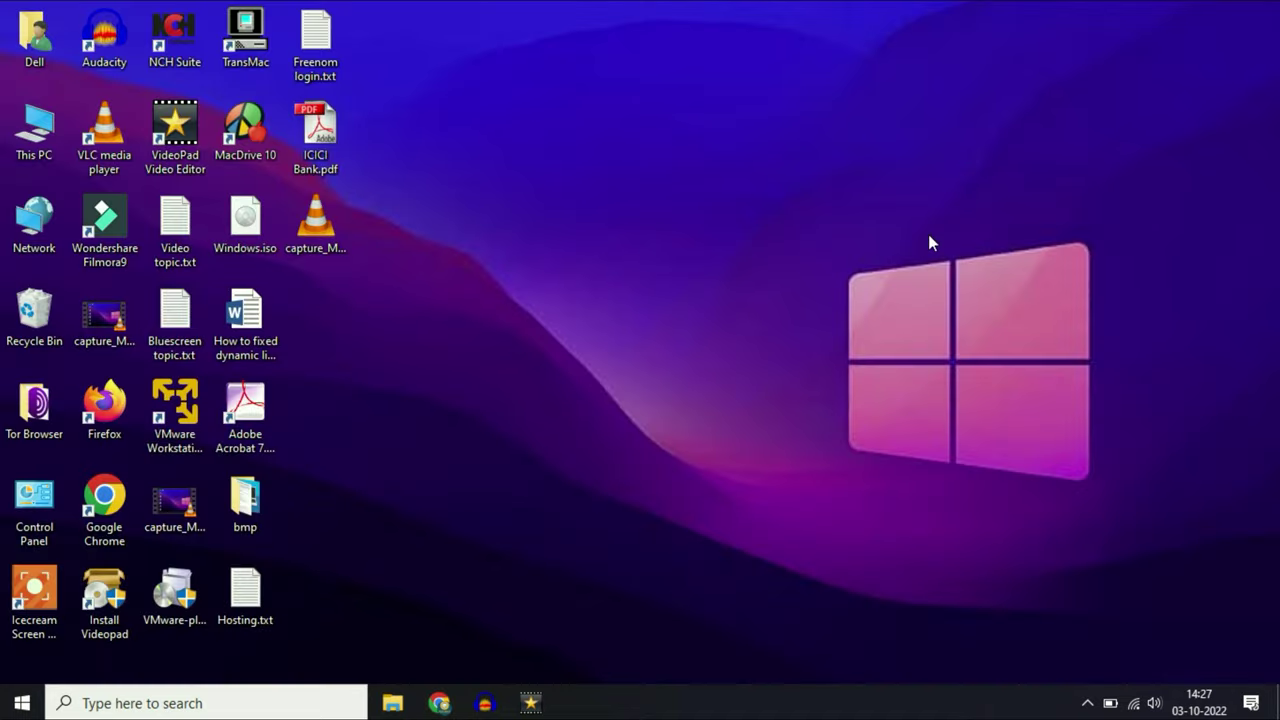
mouse_move(440, 703)
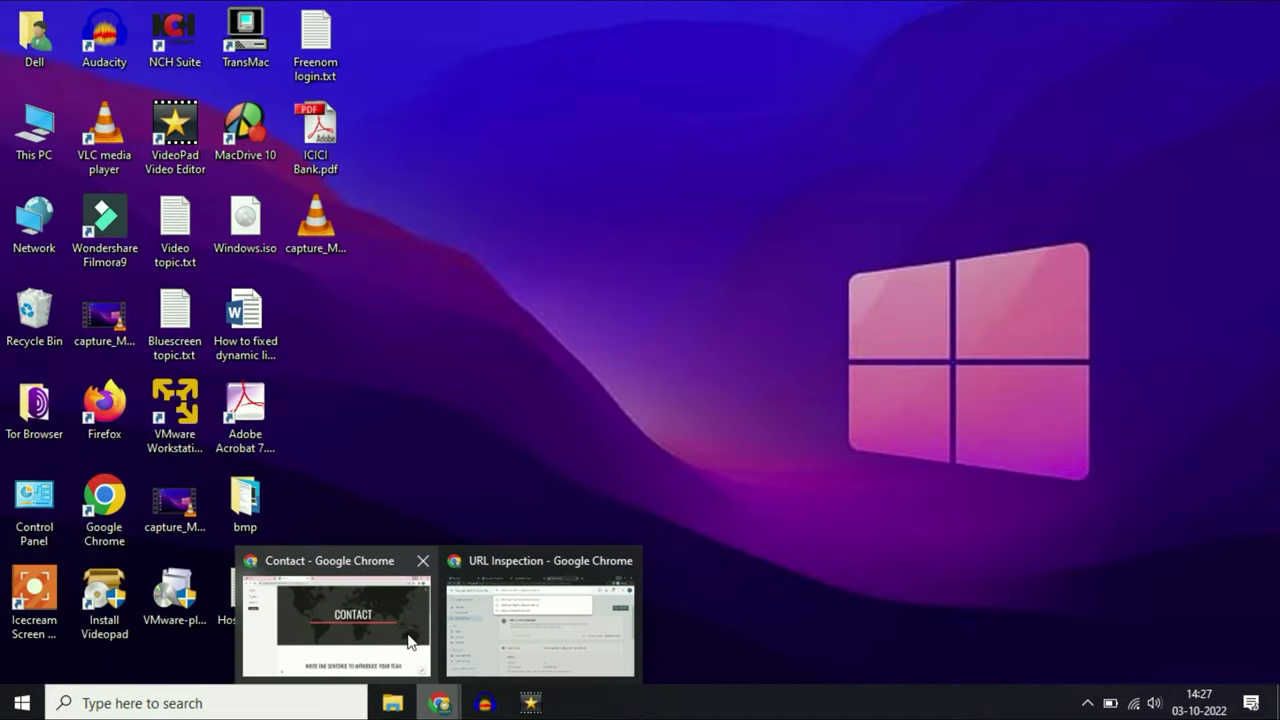
click(530, 640)
click(1079, 167)
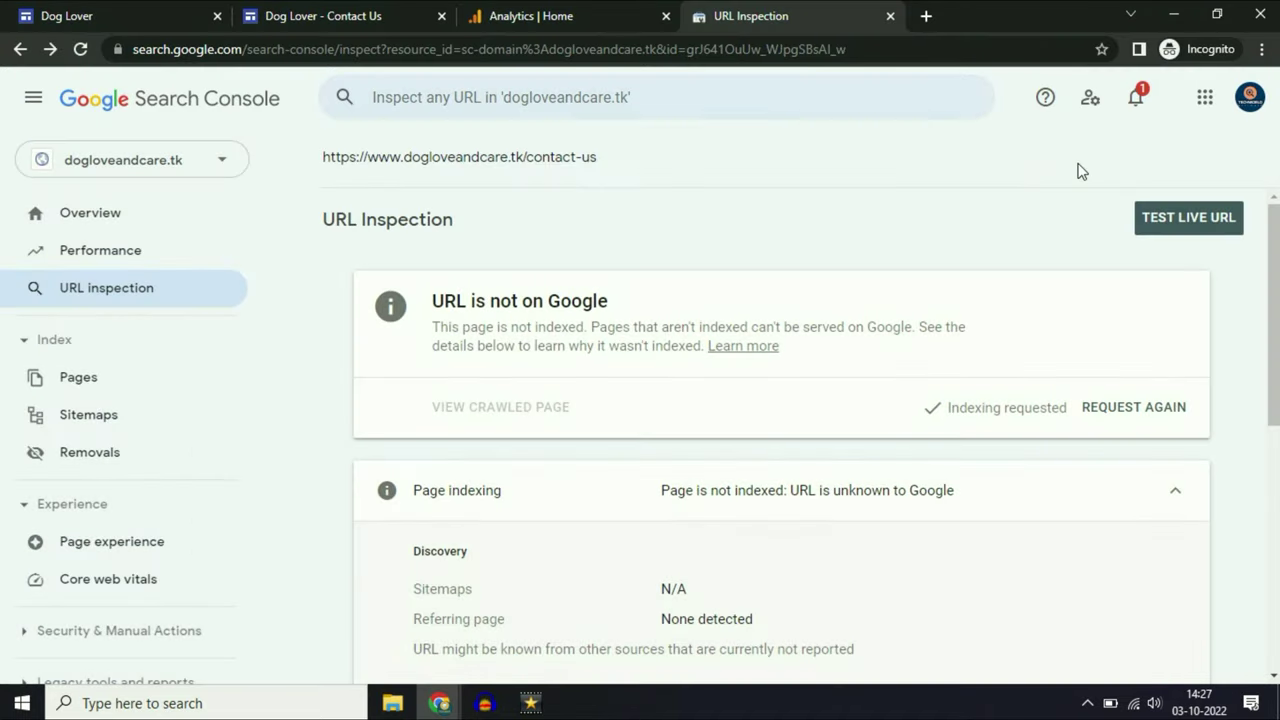